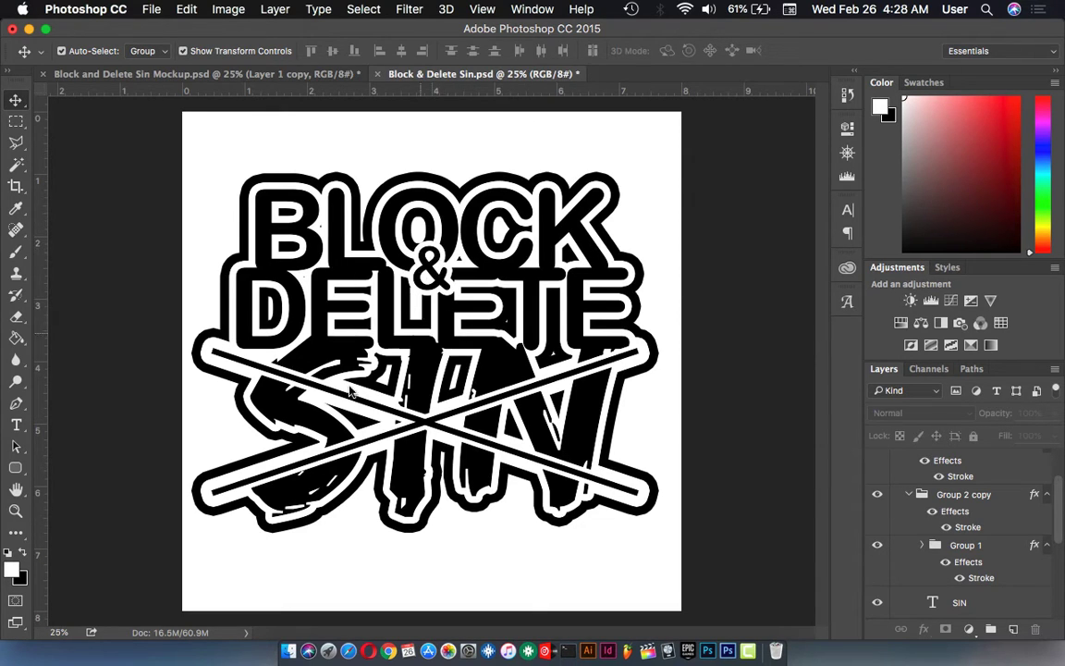
# On the T-shirt mockup, show the Block & Delete Sin design on the black shirt, then hide it.
pyautogui.click(238, 75)
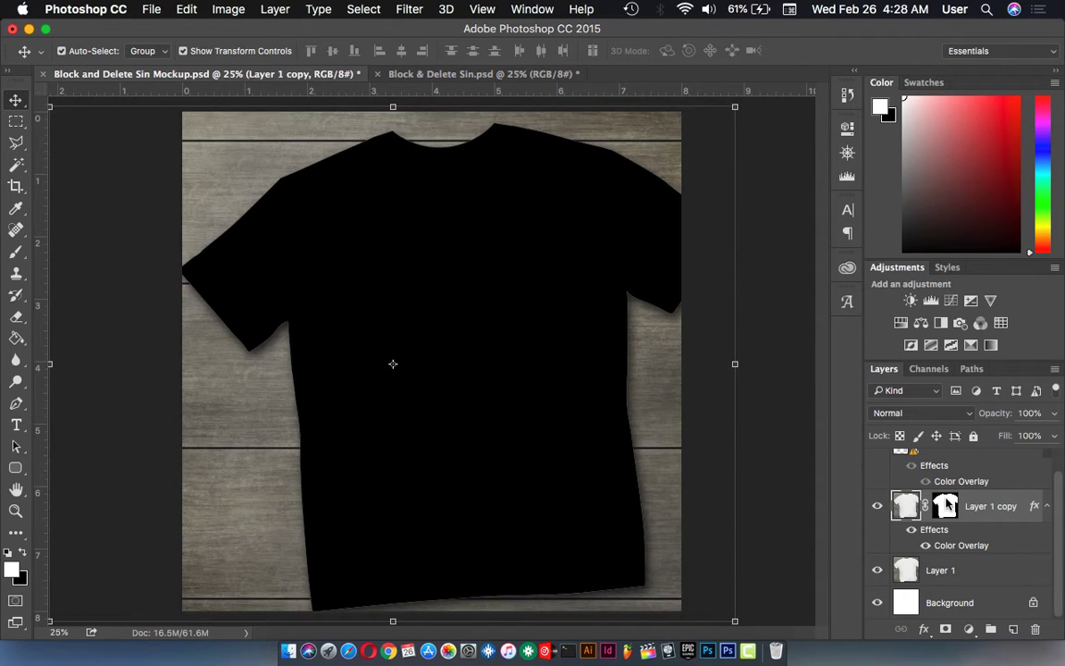
pyautogui.scroll(2, 908, 498)
pyautogui.click(881, 466)
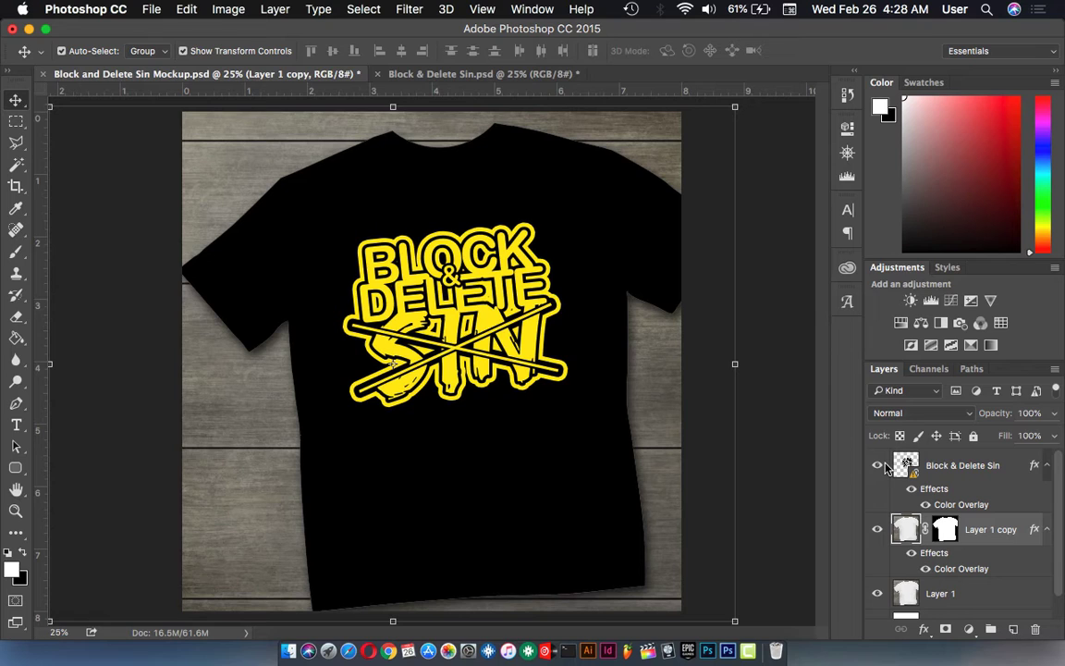
pyautogui.click(881, 466)
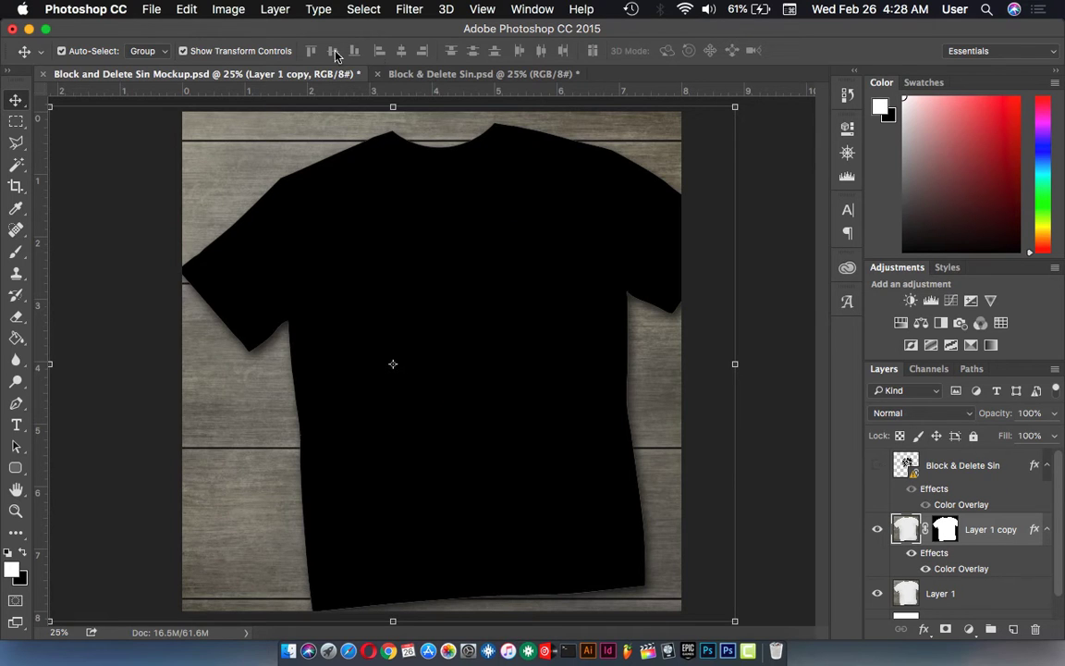
# Create a new blank document, 8 × 8 inches at 300 pixels per inch.
pyautogui.click(151, 10)
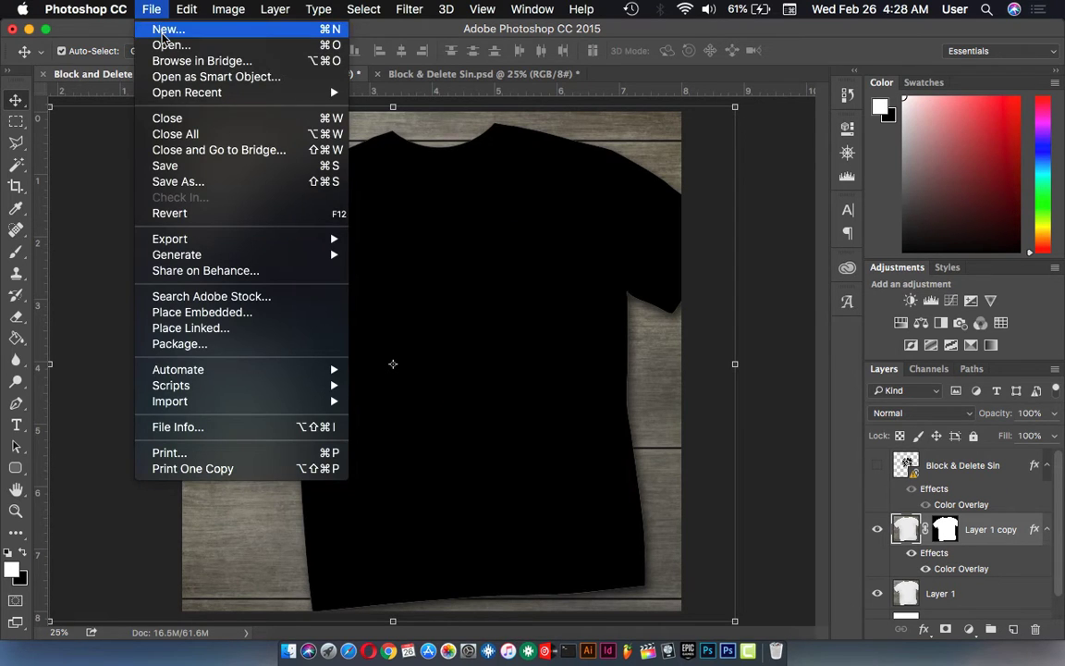
pyautogui.click(167, 30)
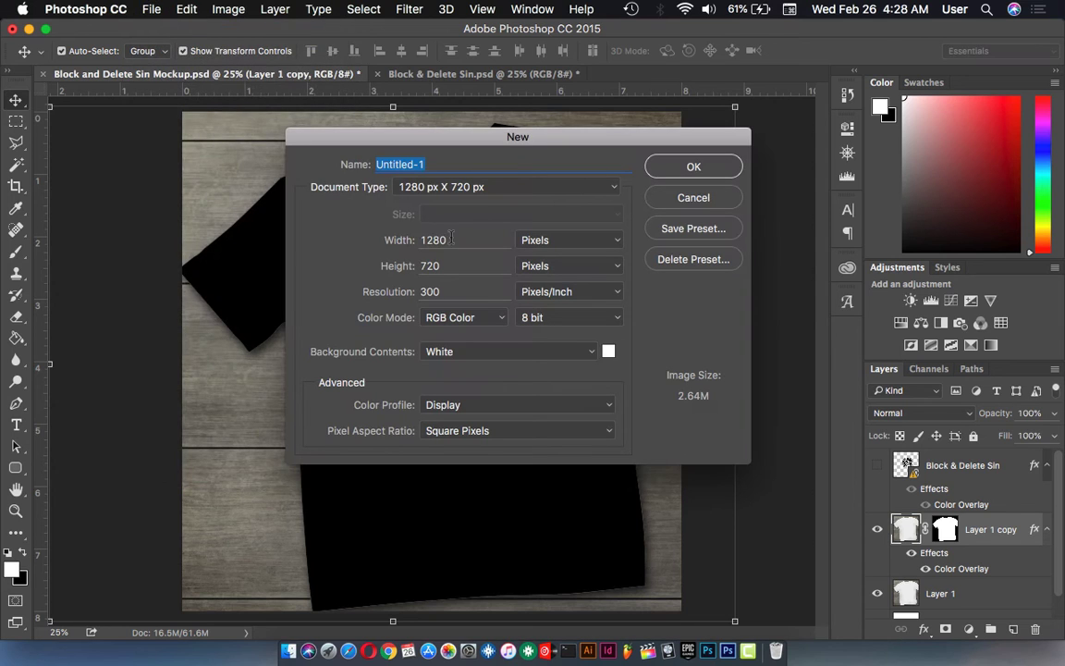
pyautogui.press('Tab')
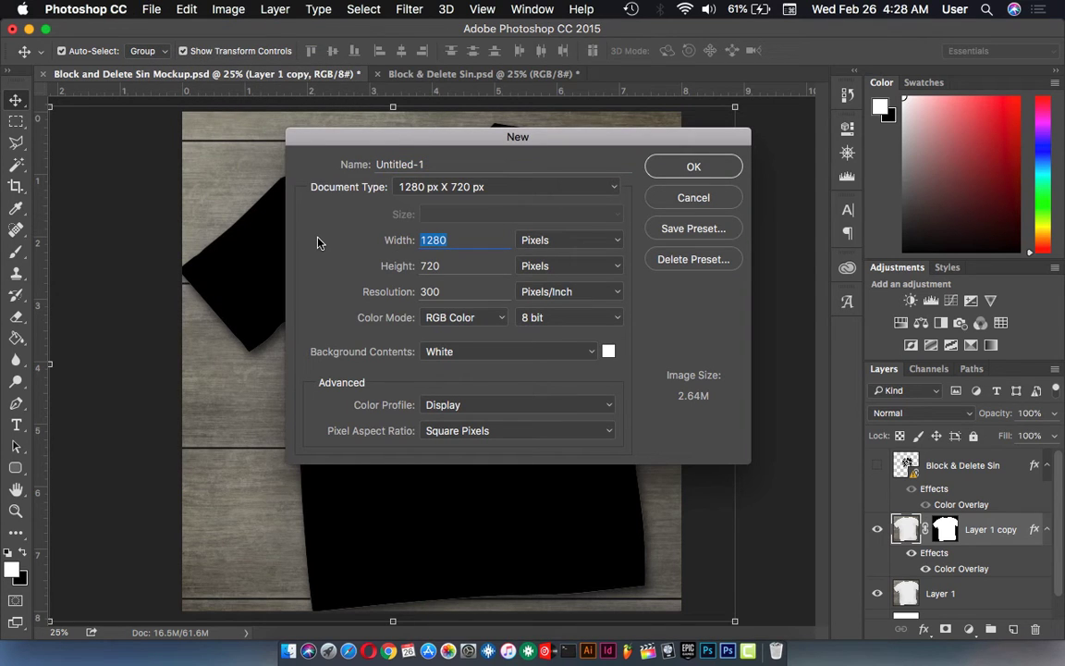
pyautogui.write('8')
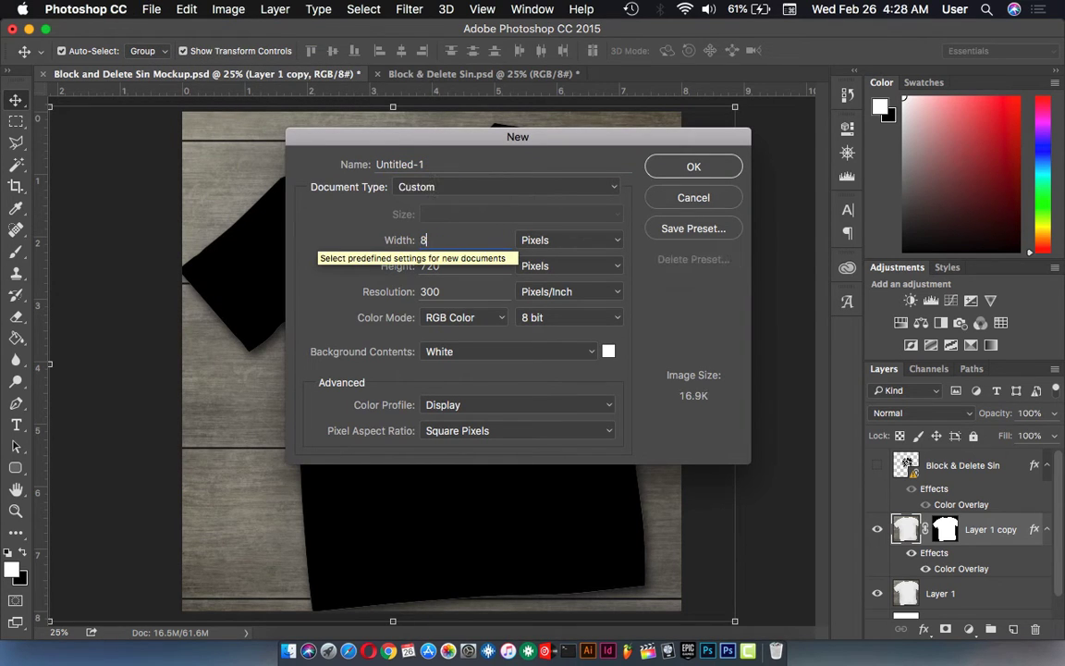
pyautogui.press('Tab')
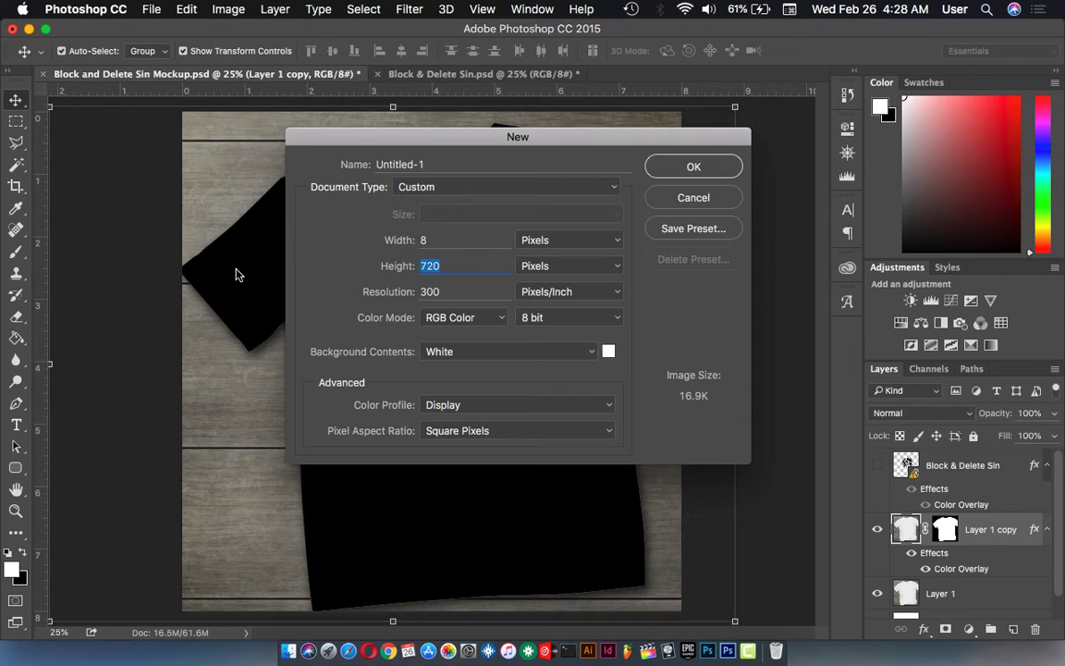
pyautogui.write('8')
pyautogui.click(573, 241)
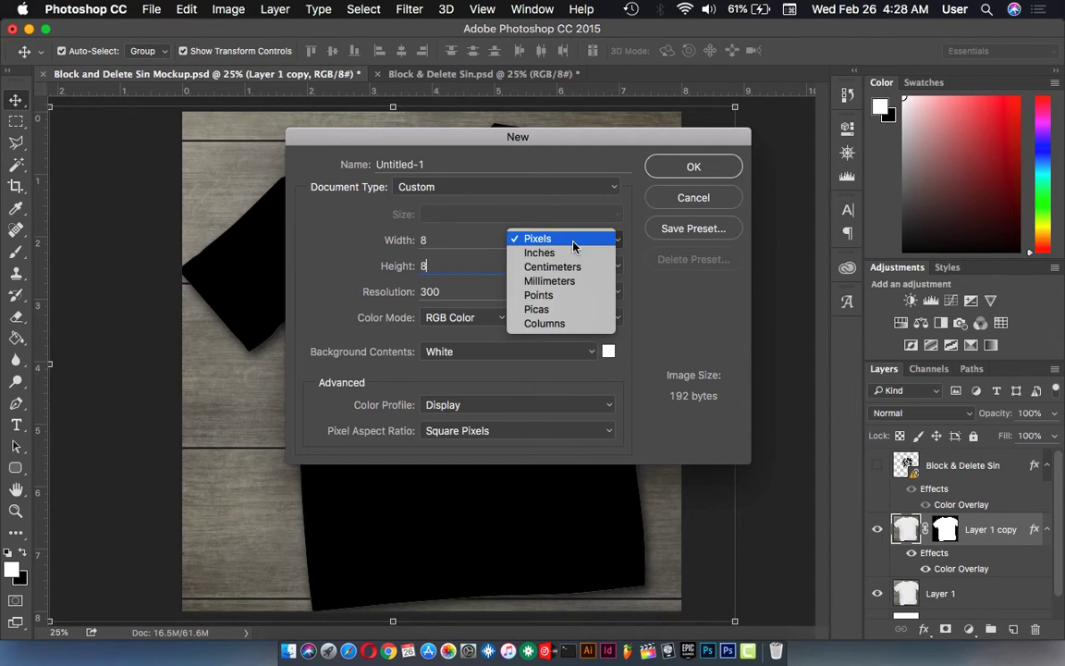
pyautogui.click(540, 252)
pyautogui.click(556, 266)
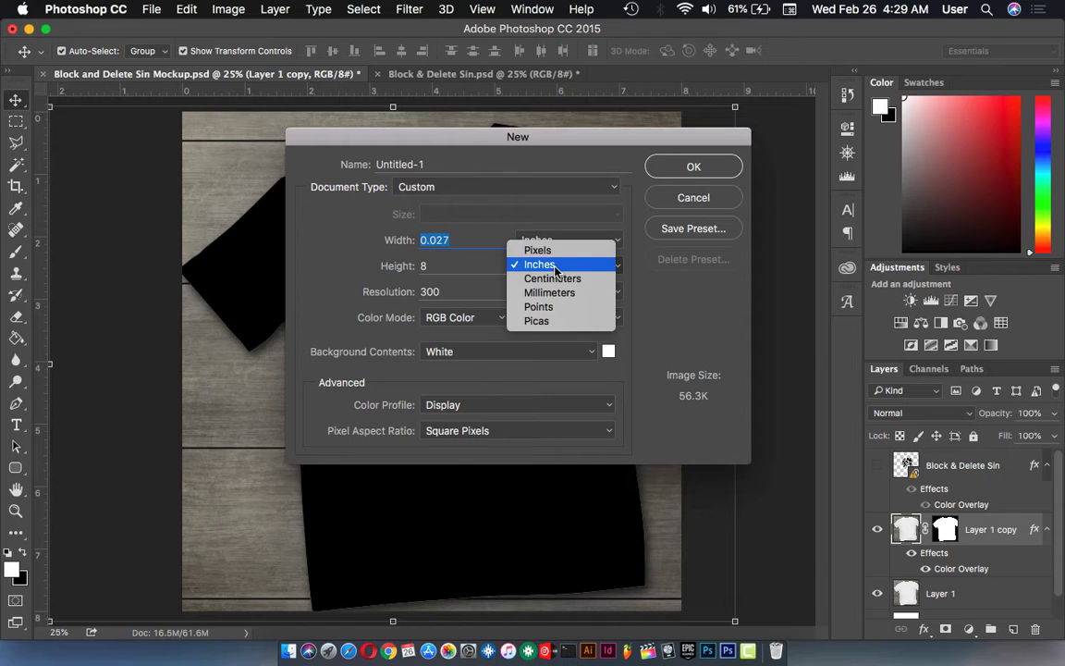
pyautogui.click(453, 236)
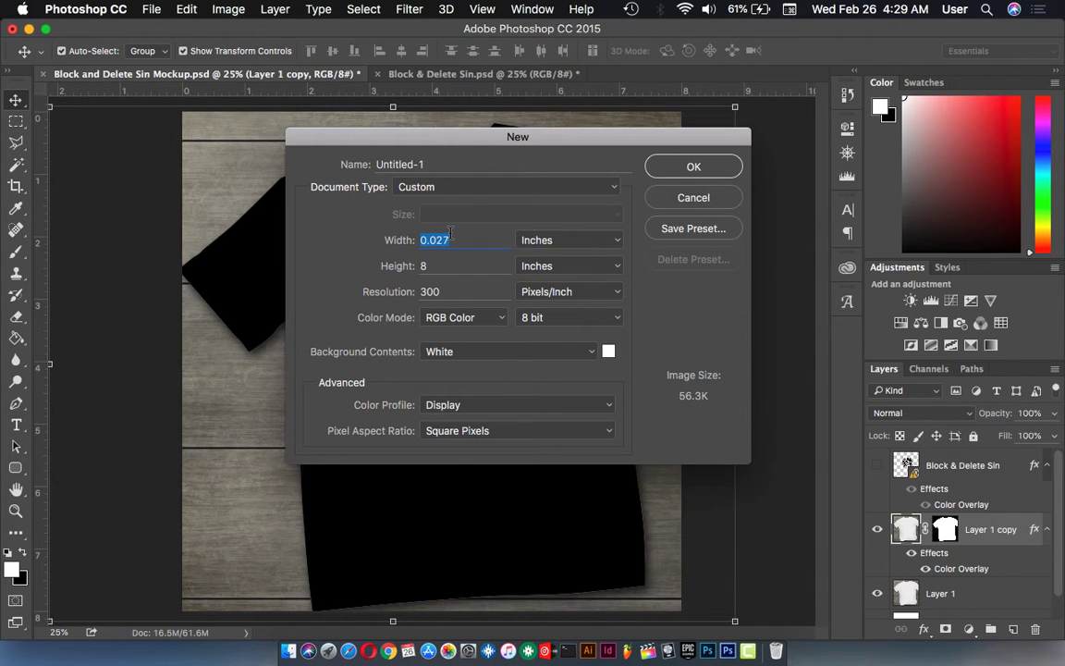
pyautogui.write('8')
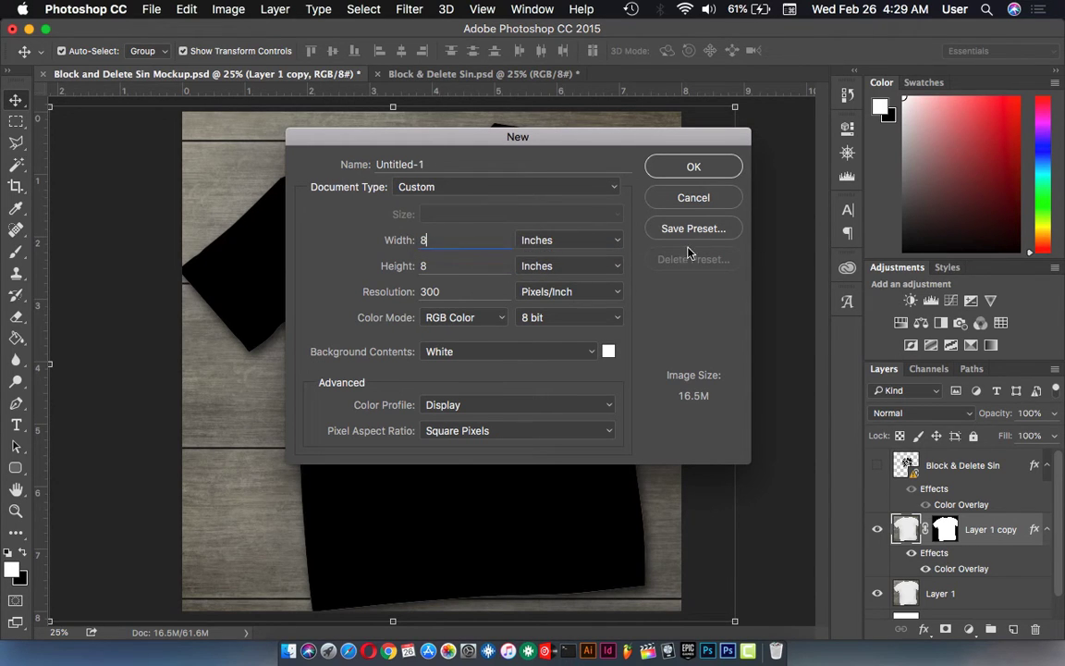
pyautogui.click(457, 288)
pyautogui.click(712, 173)
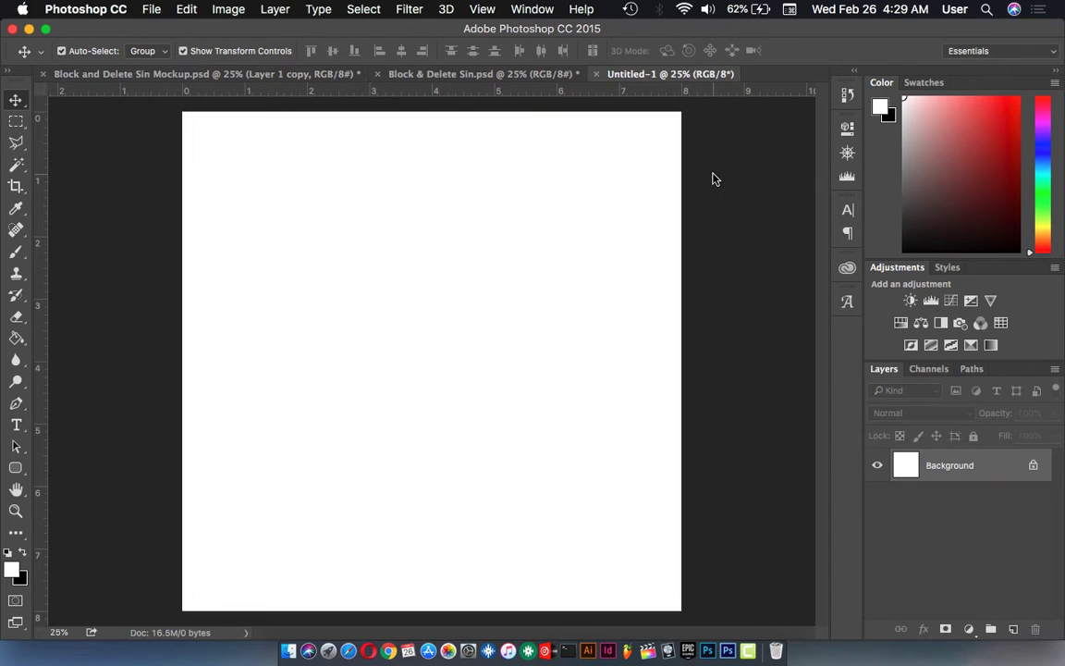
# Add a text layer reading BLOCK on the new canvas.
pyautogui.click(16, 427)
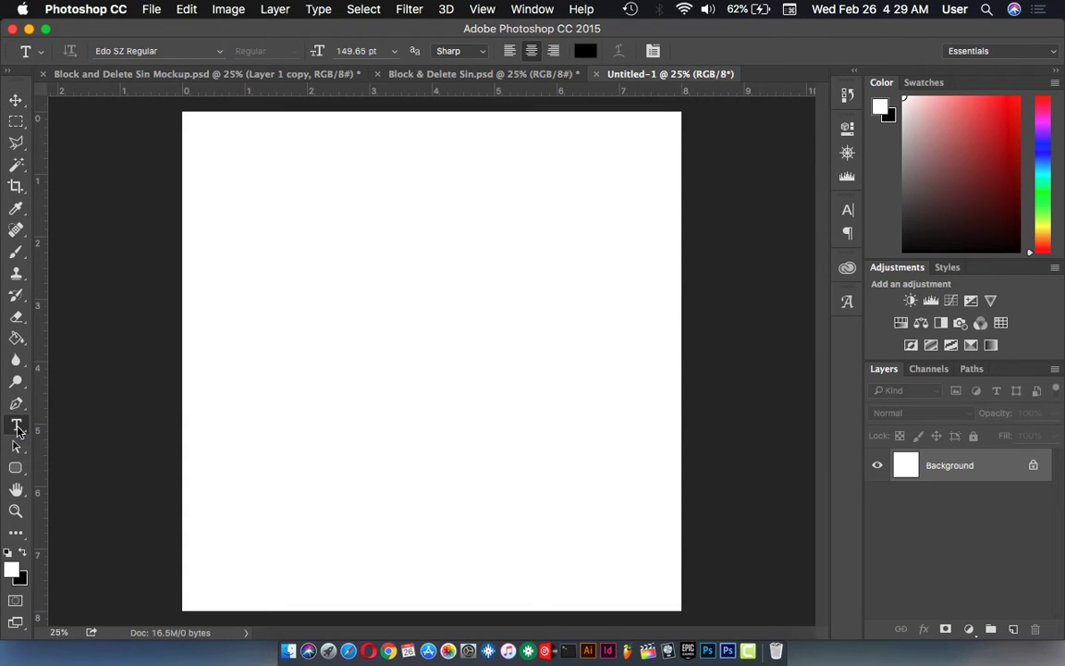
pyautogui.click(307, 283)
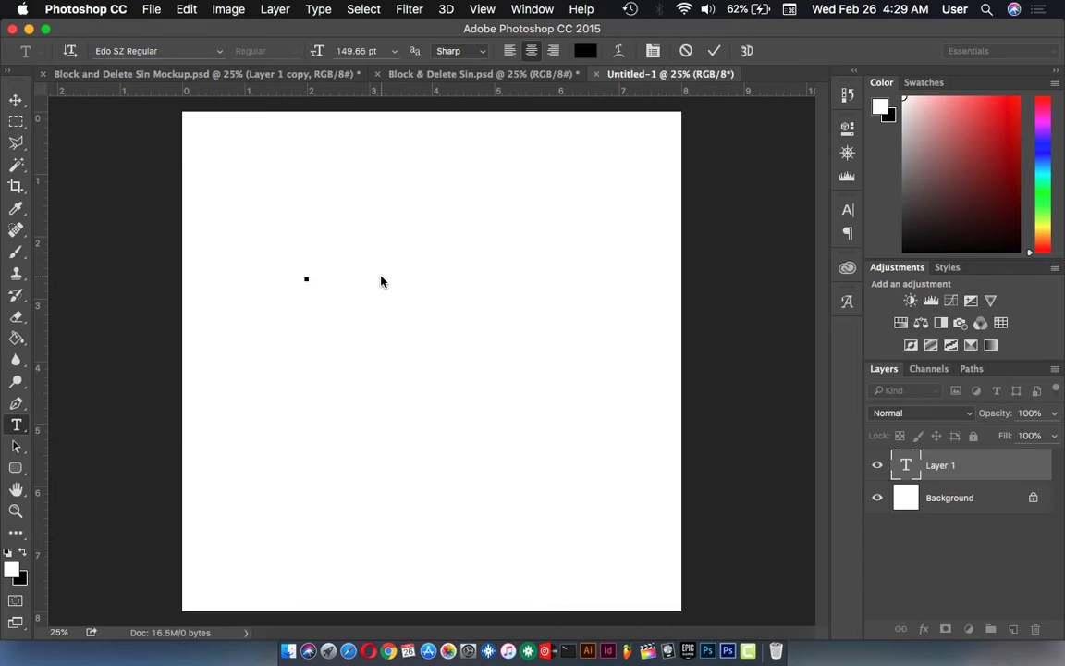
pyautogui.write('B')
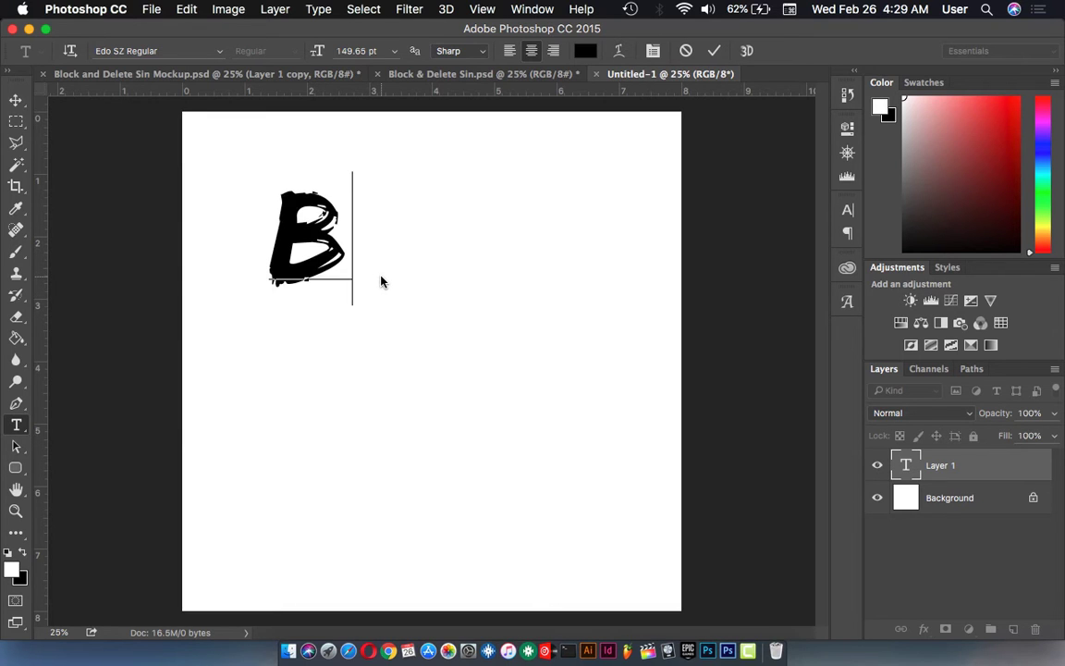
pyautogui.write('LOC')
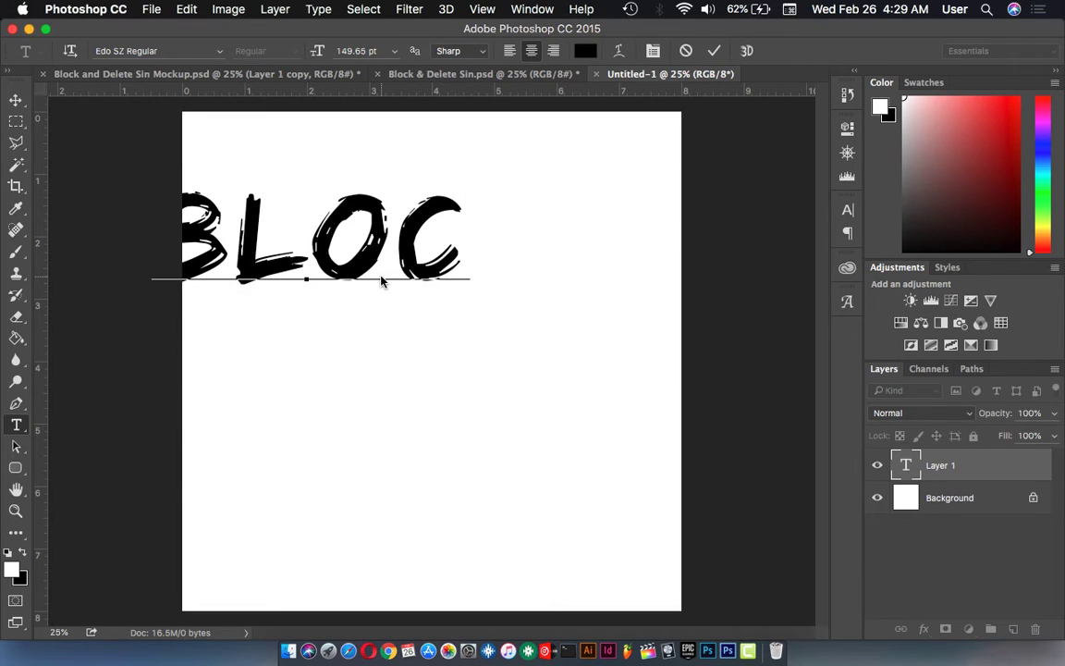
pyautogui.write('K')
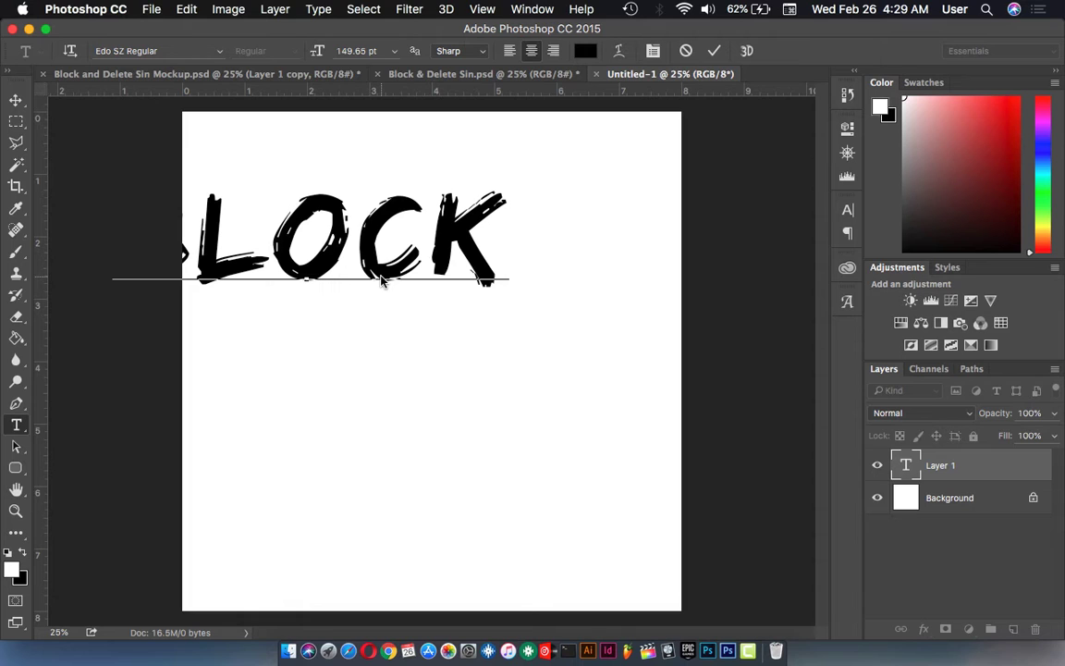
pyautogui.press('super+a')
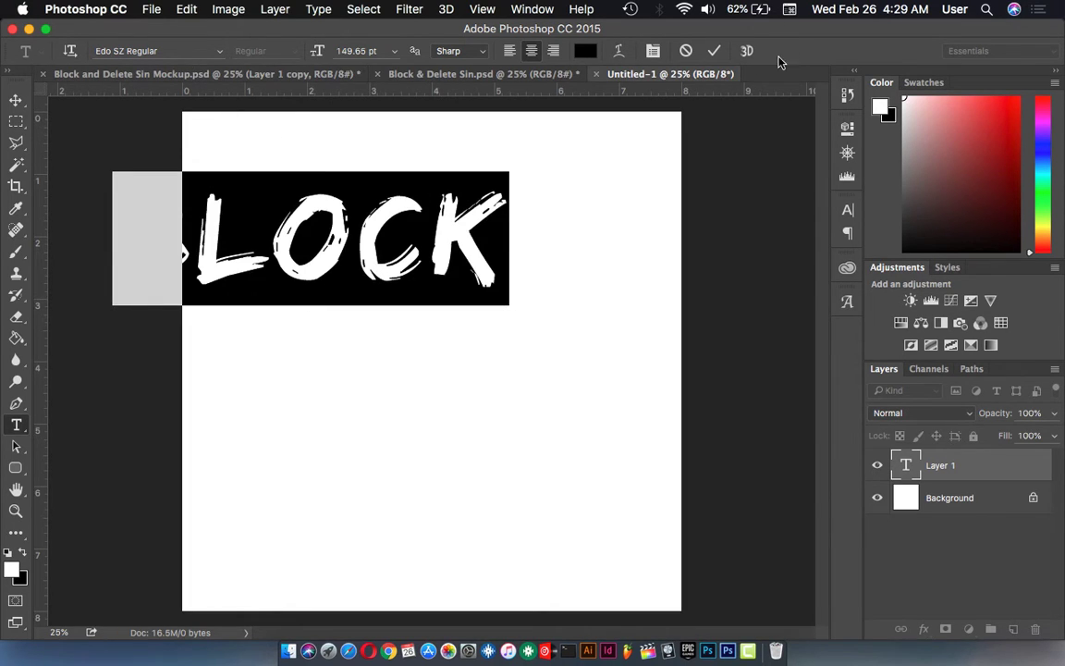
pyautogui.click(716, 53)
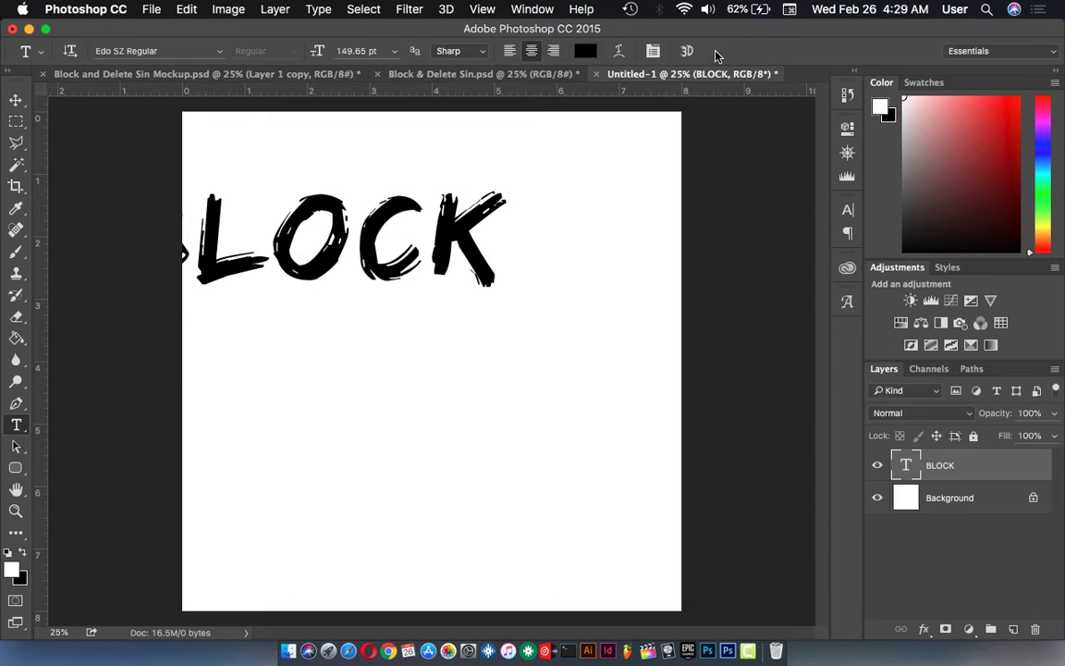
# Centre BLOCK horizontally near the canvas top, then return to the Block & Delete Sin logo file.
pyautogui.click(16, 99)
pyautogui.moveTo(392, 242); pyautogui.dragTo(546, 240)
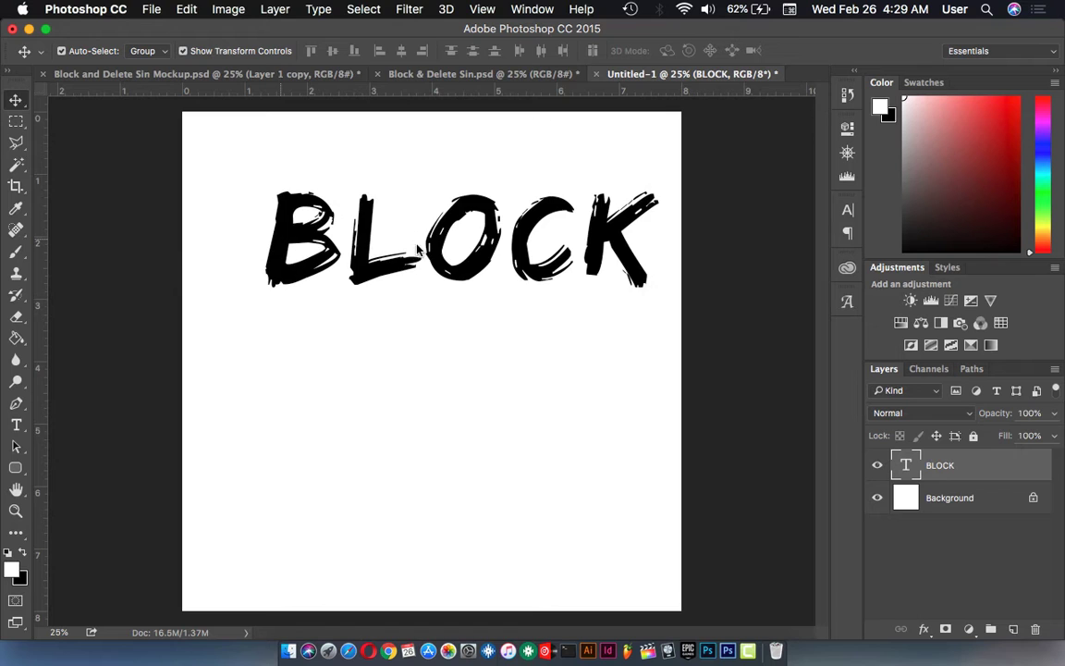
pyautogui.moveTo(430, 247); pyautogui.dragTo(400, 249)
pyautogui.click(467, 75)
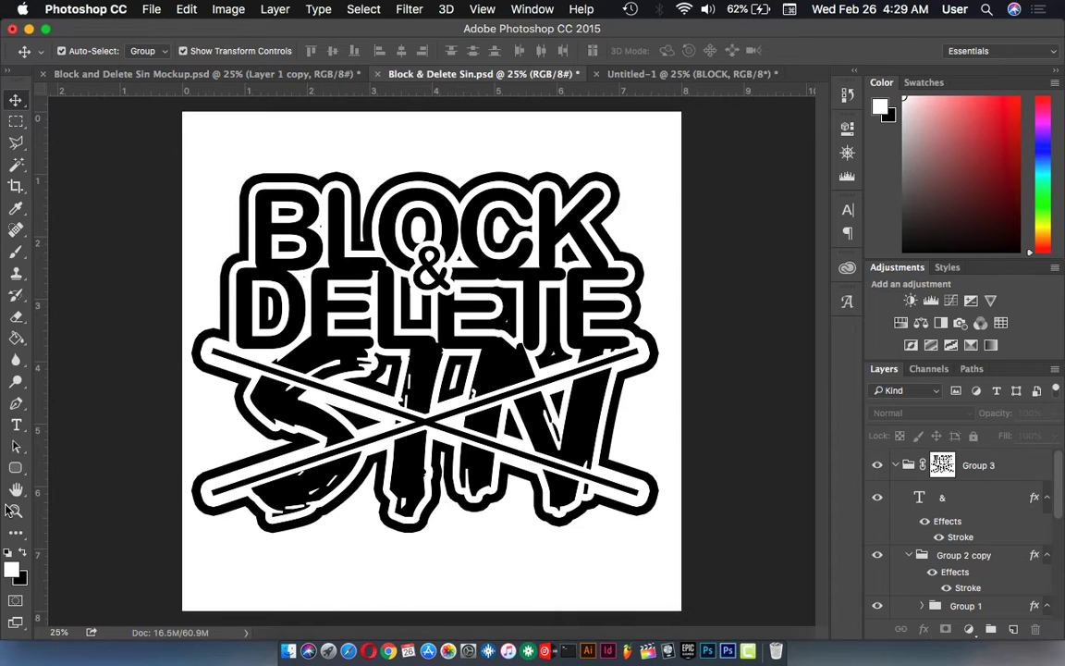
# Check the font of the logo's BLOCK word, then resume editing BLOCK in Untitled-1.
pyautogui.click(16, 424)
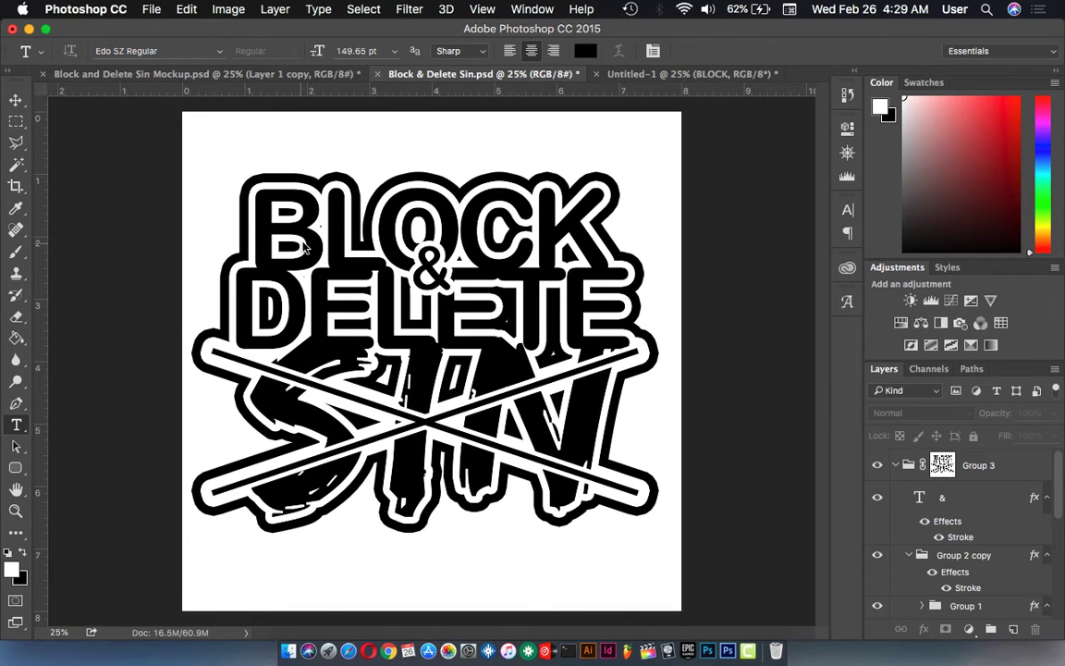
pyautogui.click(277, 222)
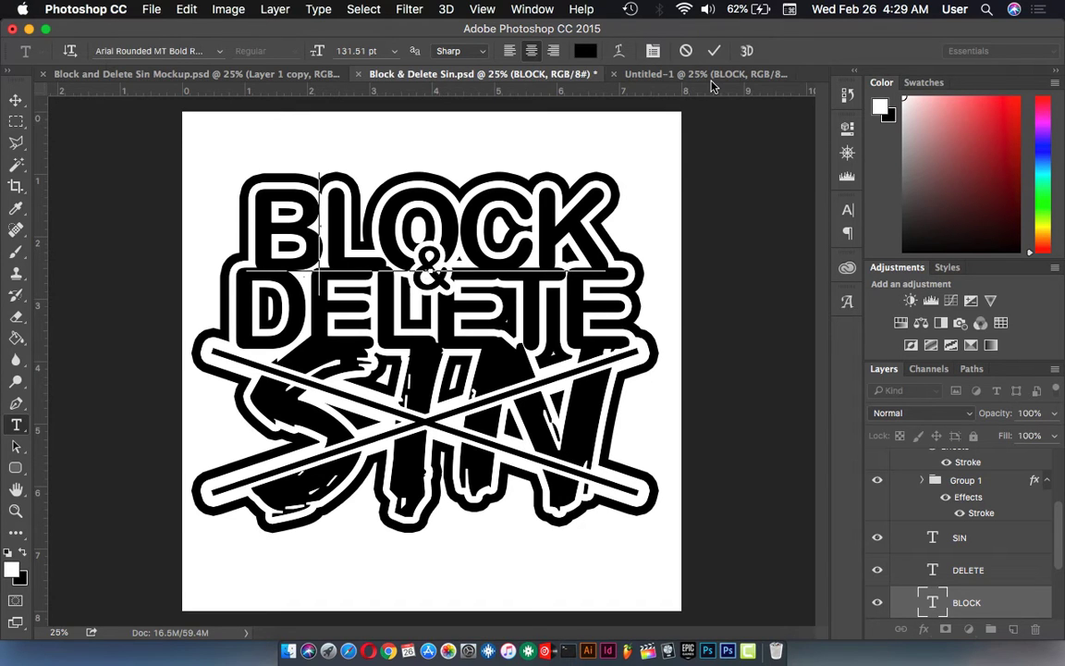
pyautogui.click(711, 76)
pyautogui.click(360, 223)
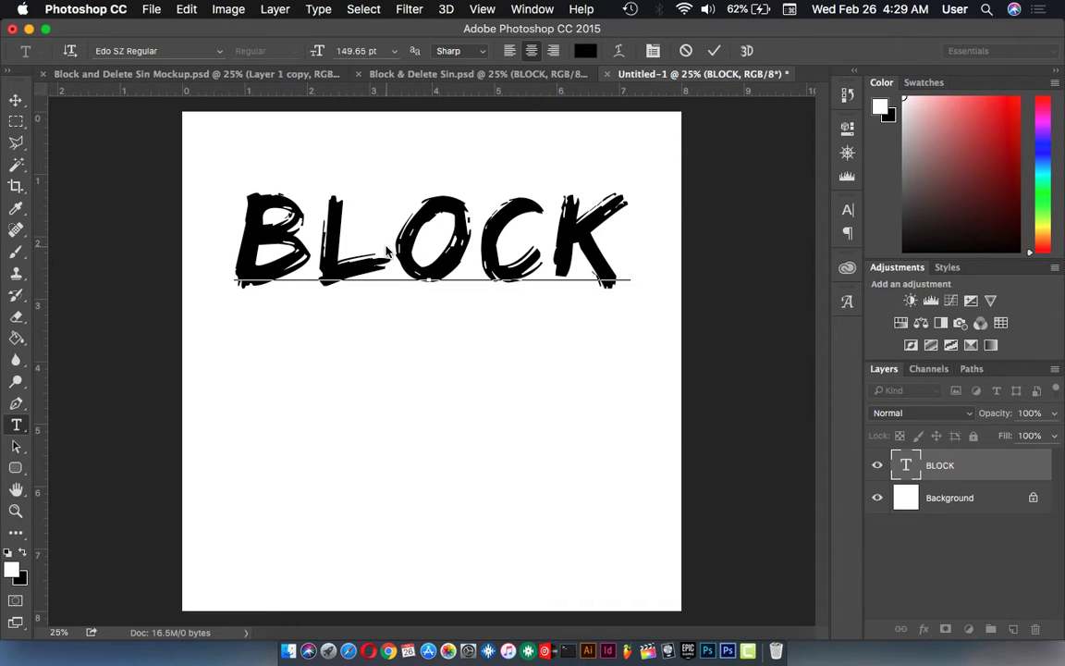
# Change the BLOCK text's font to Arial Rounded MT Bold.
pyautogui.doubleClick(387, 227)
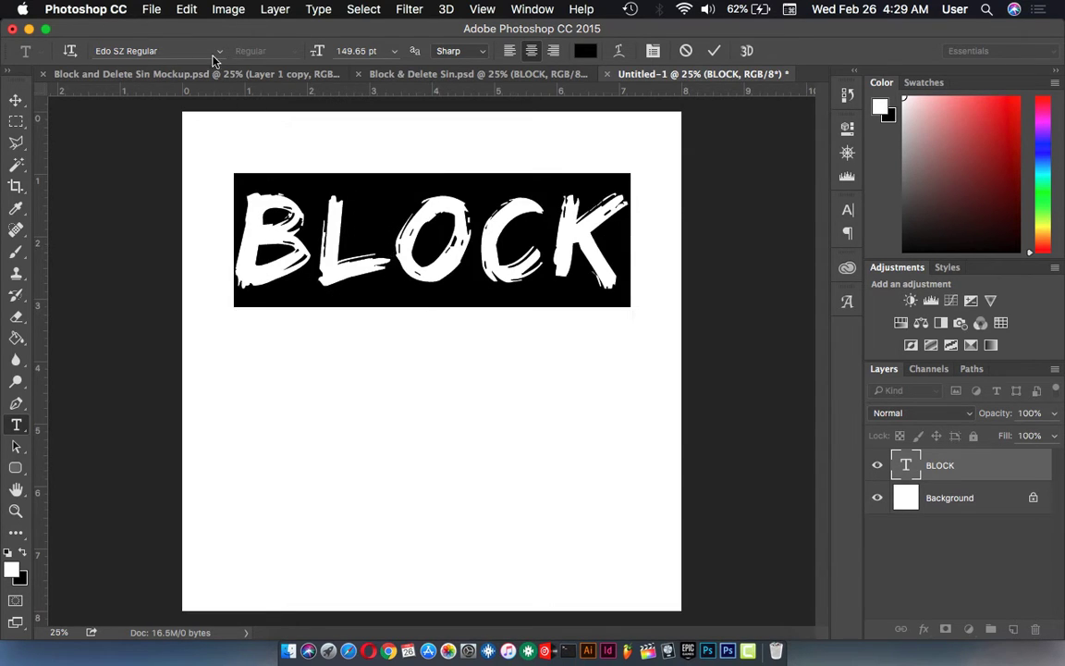
pyautogui.click(184, 53)
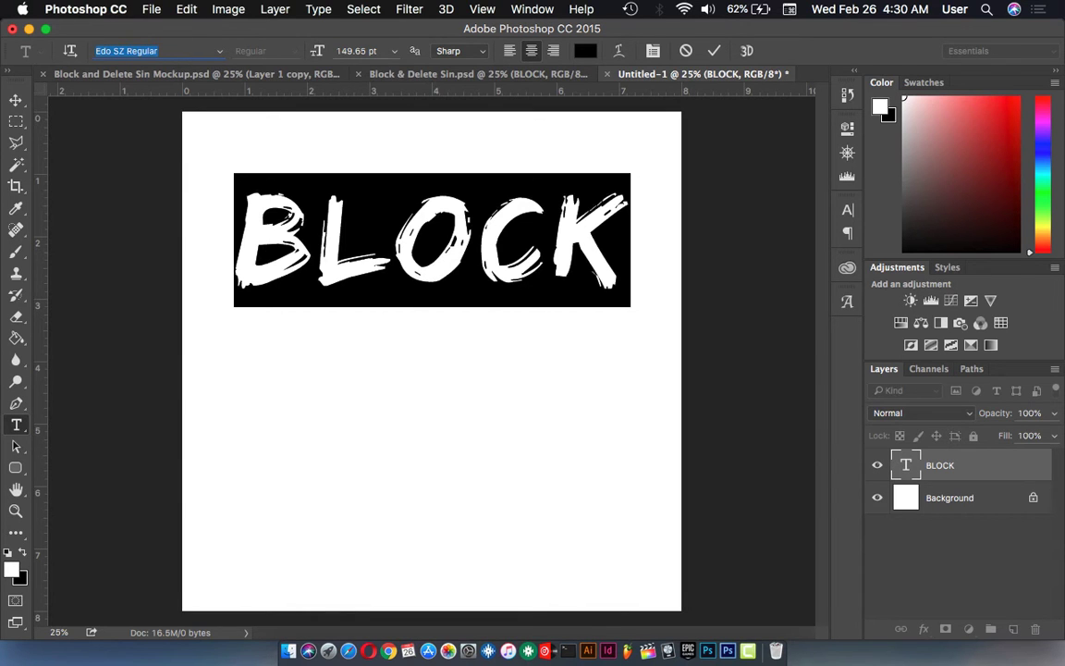
pyautogui.write('air')
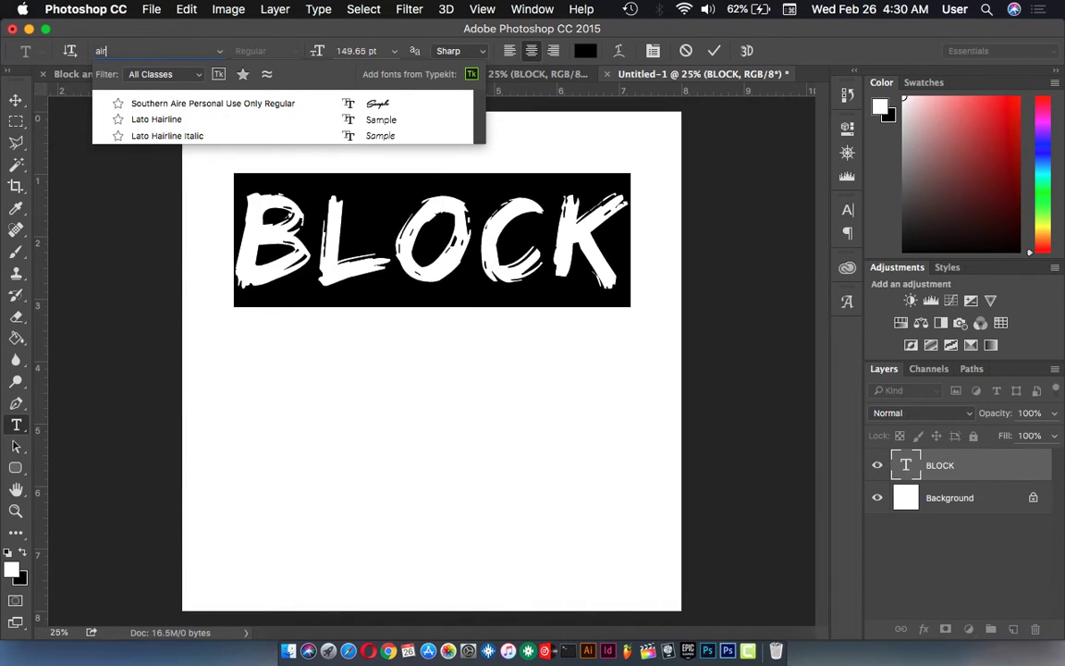
pyautogui.press('BackSpace')
pyautogui.press('BackSpace')
pyautogui.write('rial')
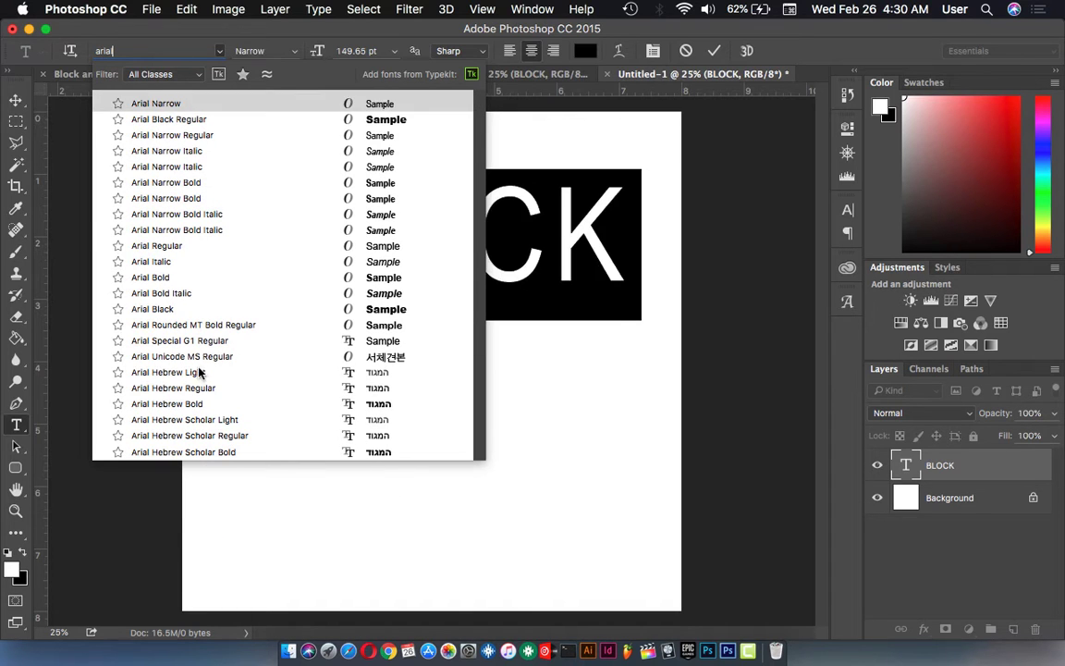
pyautogui.press('Up')
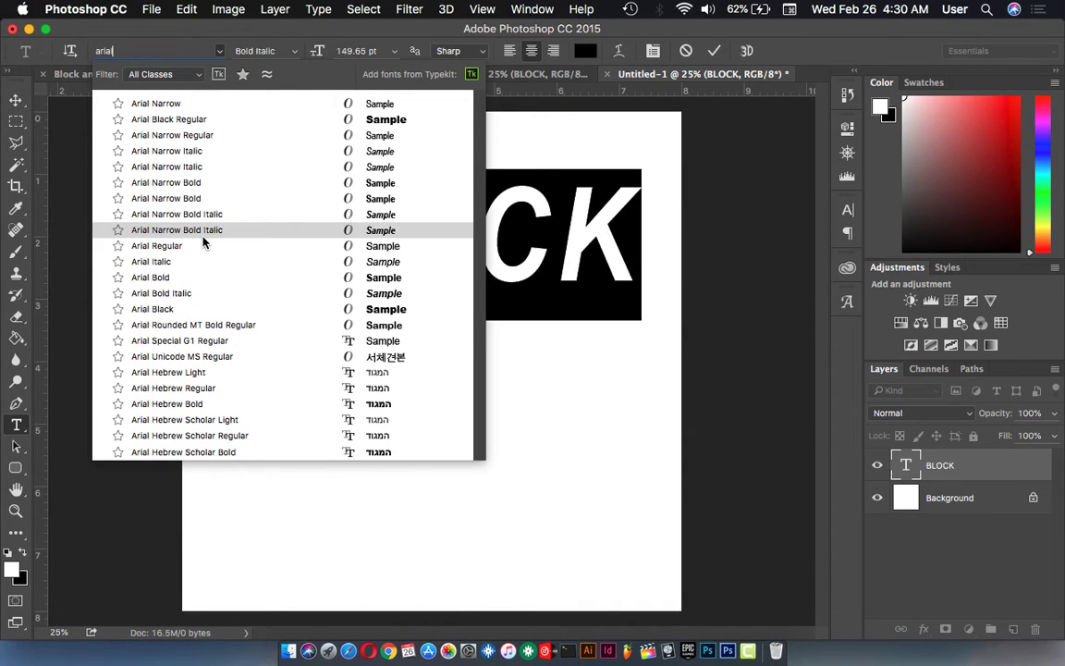
pyautogui.press('Up')
pyautogui.write('ro')
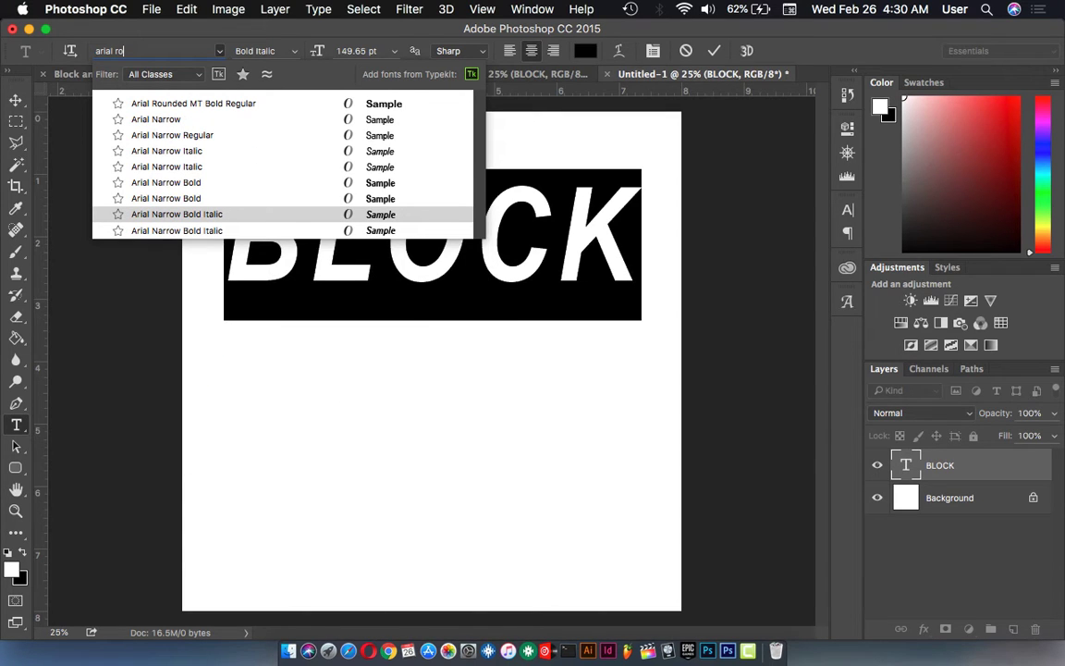
pyautogui.write('un')
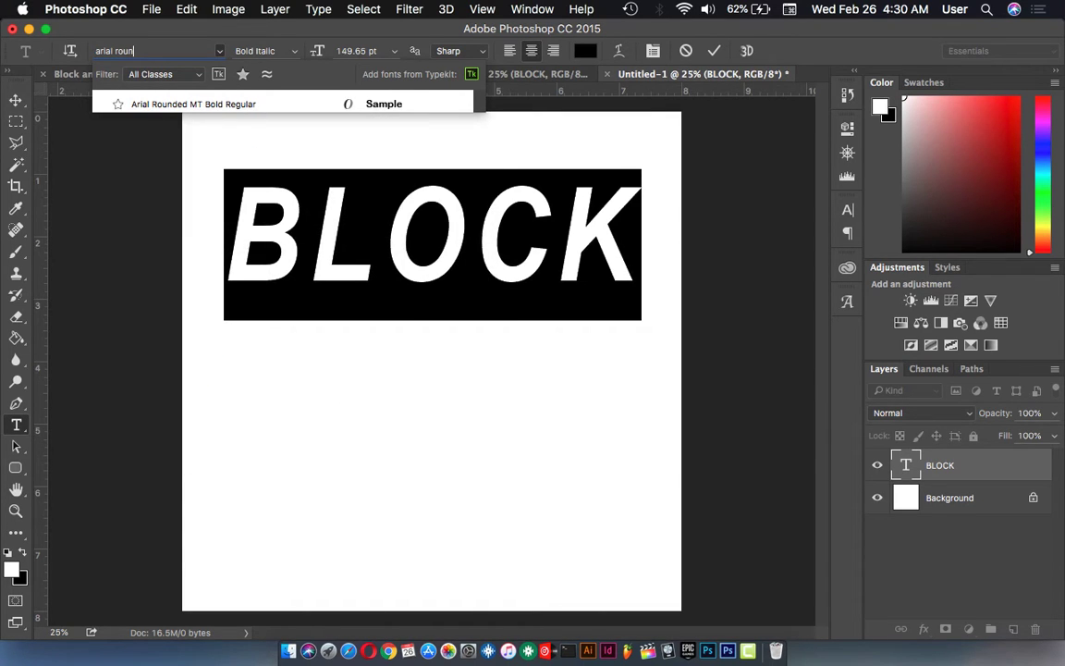
pyautogui.press('Down')
pyautogui.click(179, 104)
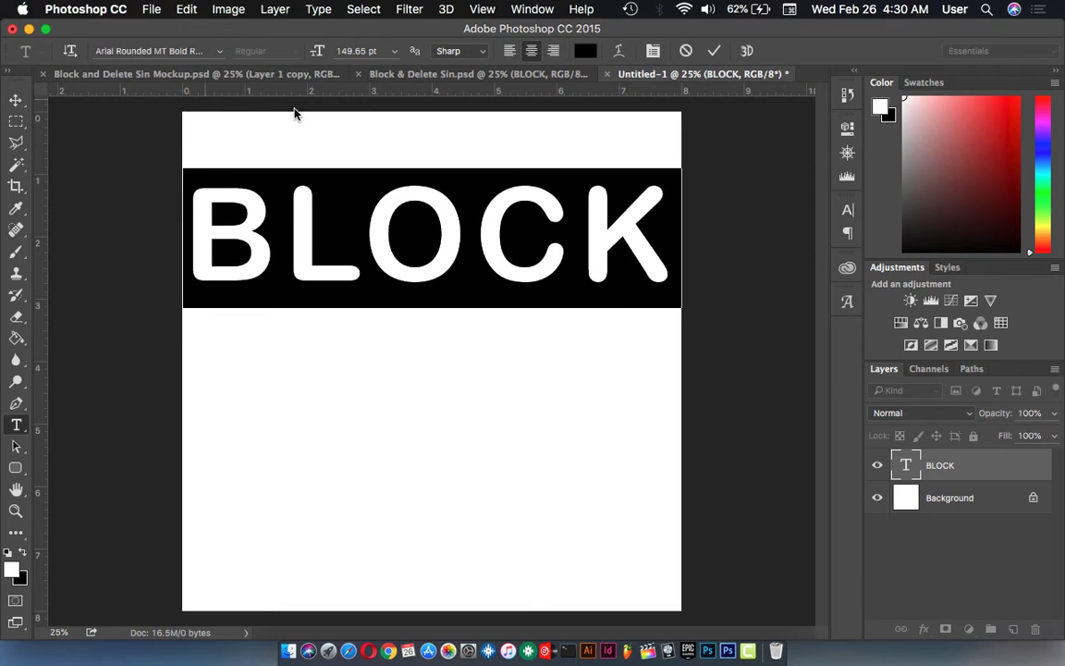
# Select all BLOCK letters and tighten their tracking to -60 in the Character panel.
pyautogui.click(713, 51)
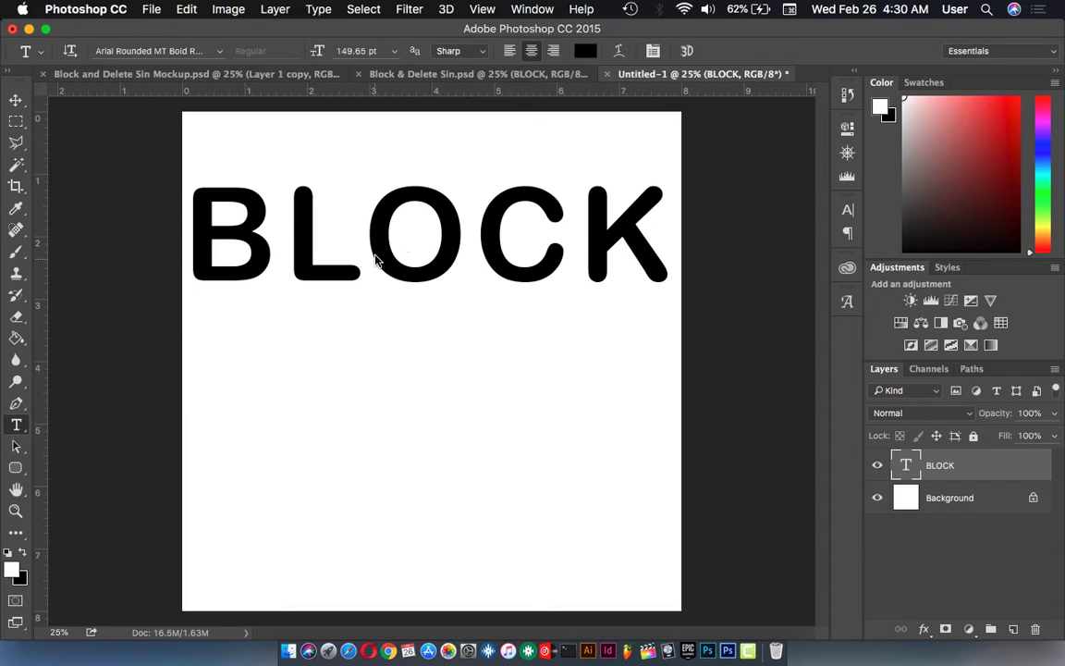
pyautogui.click(458, 253)
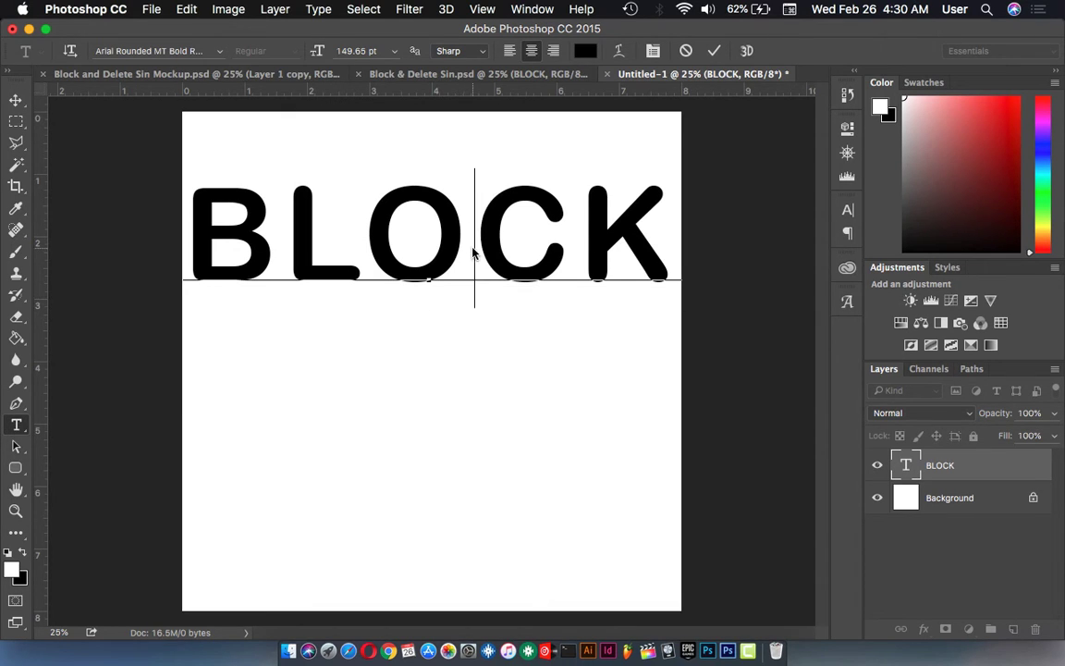
pyautogui.press('super')
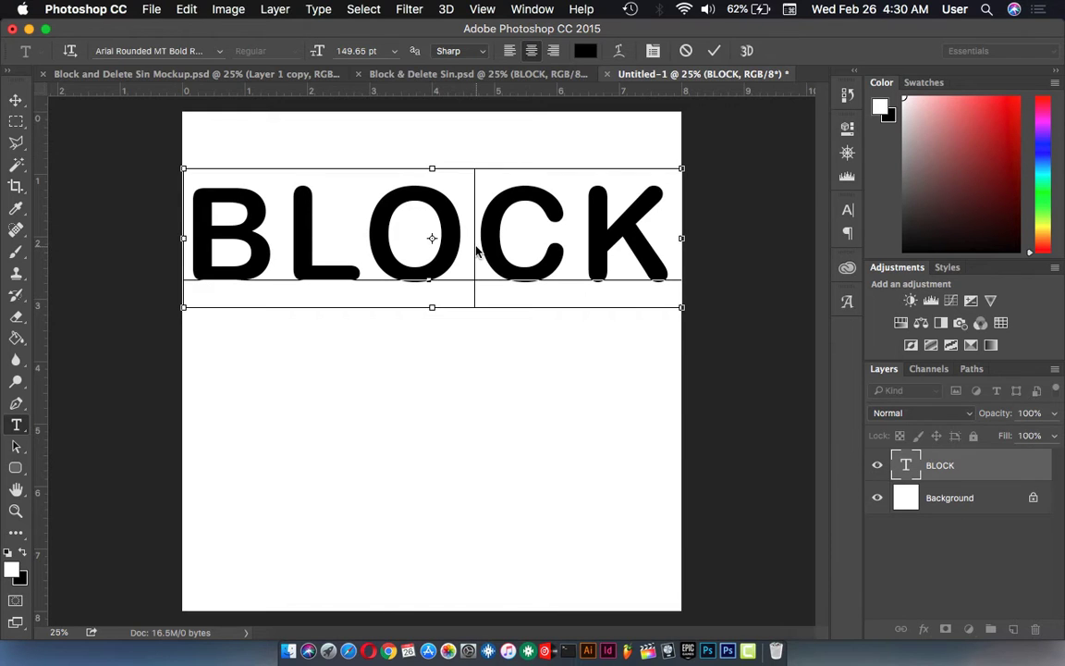
pyautogui.press('super+a')
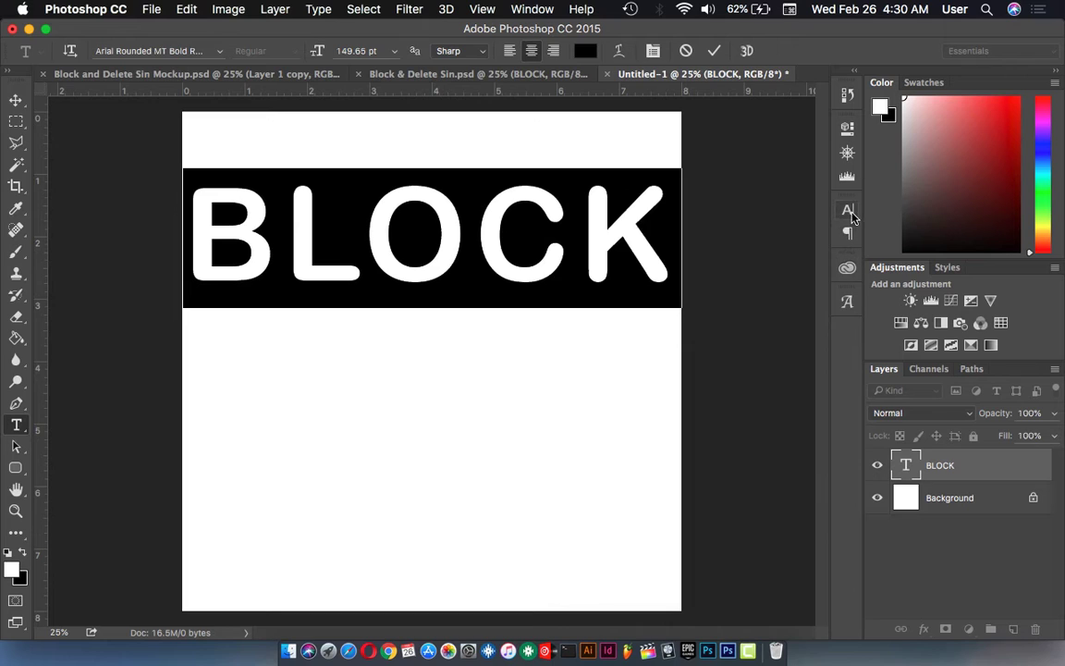
pyautogui.click(848, 212)
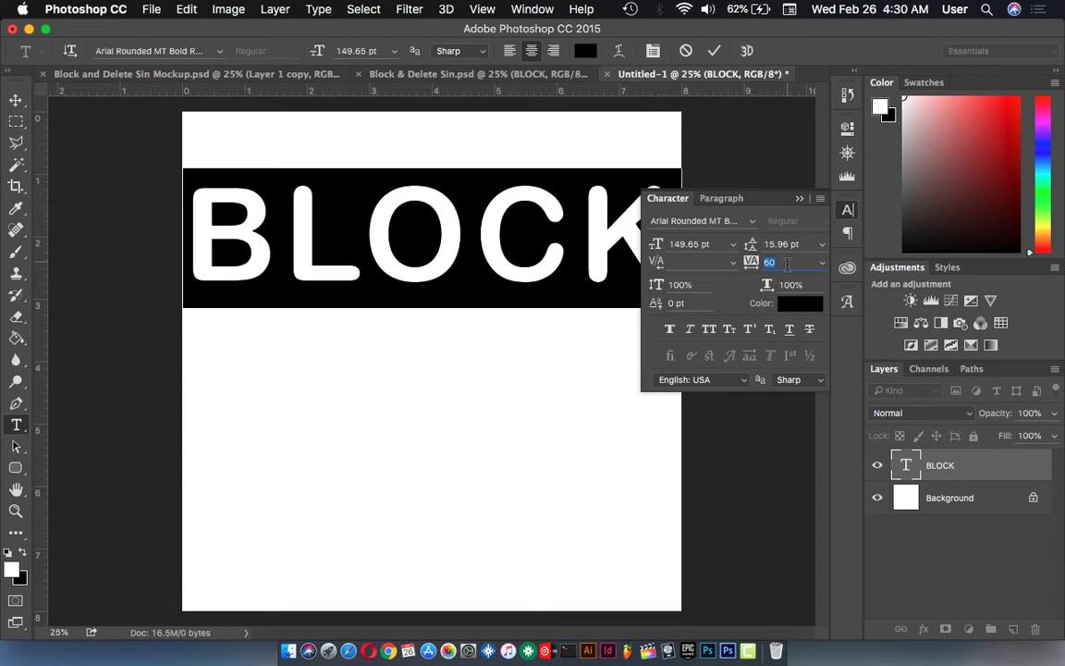
pyautogui.press('Down')
pyautogui.press('Down')
pyautogui.press('Down')
pyautogui.press('Down')
pyautogui.press('Down')
pyautogui.press('Down')
pyautogui.press('Down')
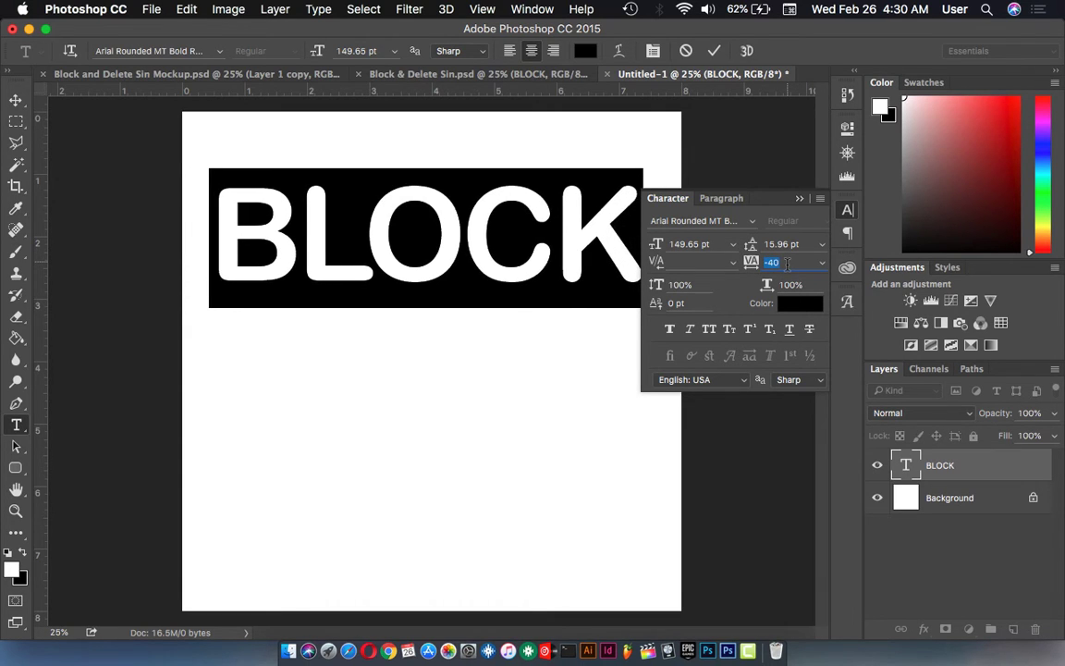
pyautogui.press('Down')
pyautogui.press('Down')
pyautogui.press('Down')
pyautogui.press('Down')
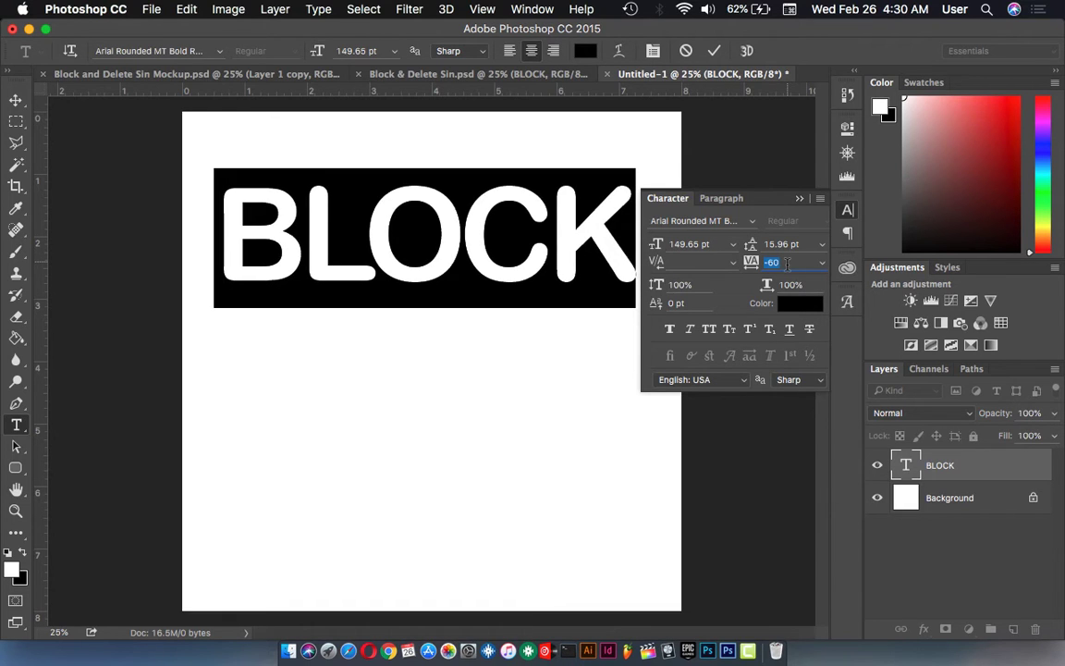
pyautogui.click(714, 54)
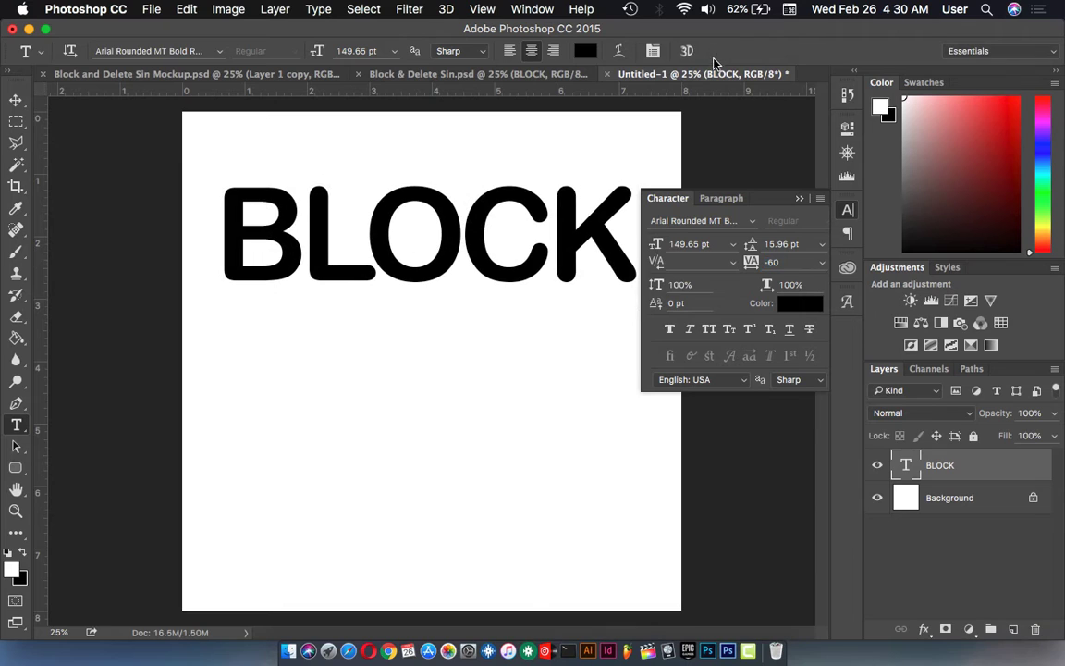
pyautogui.click(800, 201)
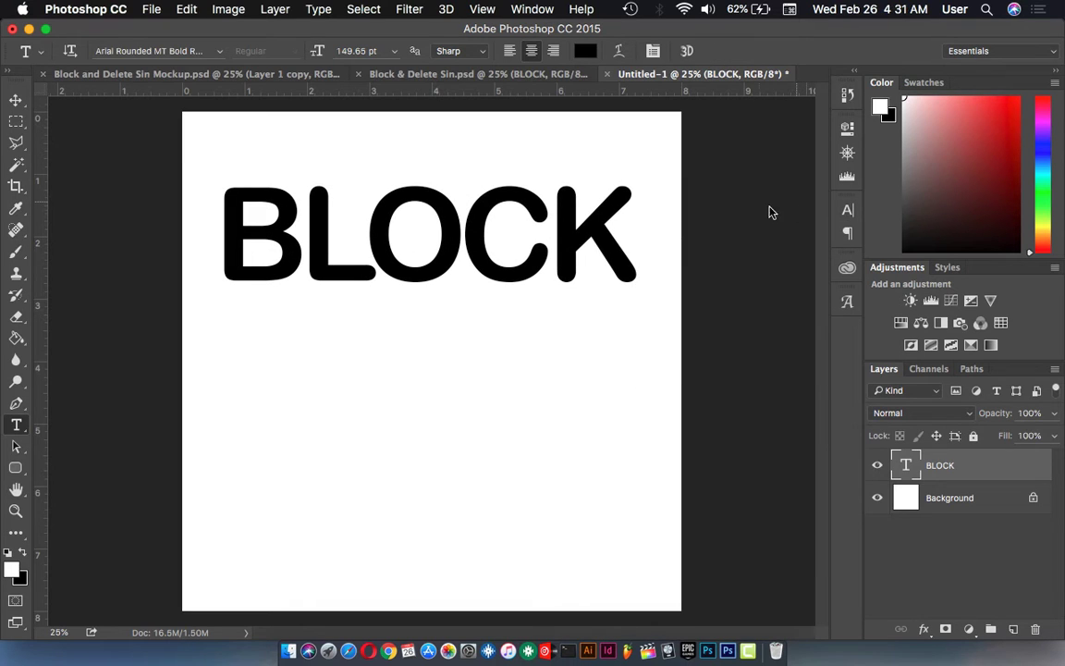
# Duplicate the BLOCK layer and nudge the copy down just below the original.
pyautogui.click(16, 99)
pyautogui.click(755, 292)
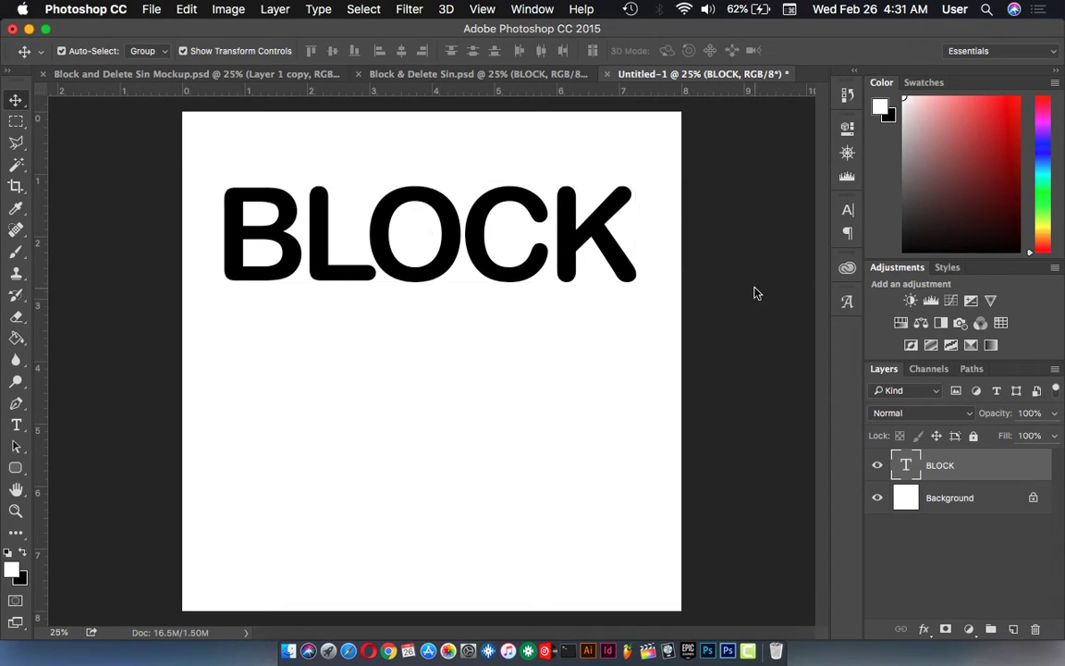
pyautogui.click(421, 233)
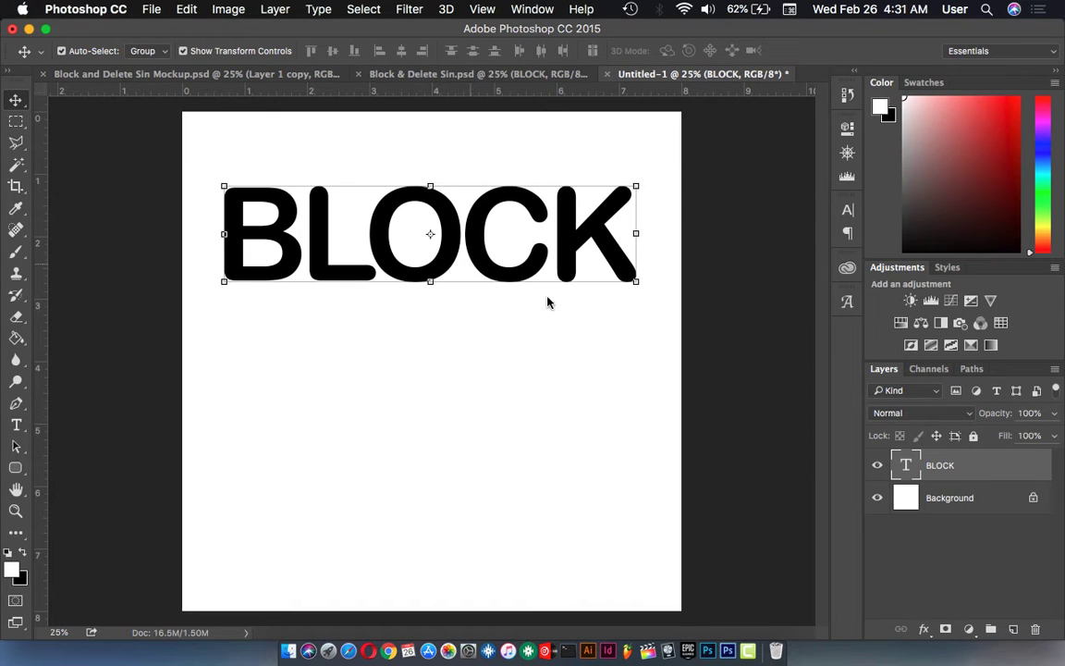
pyautogui.rightClick(961, 482)
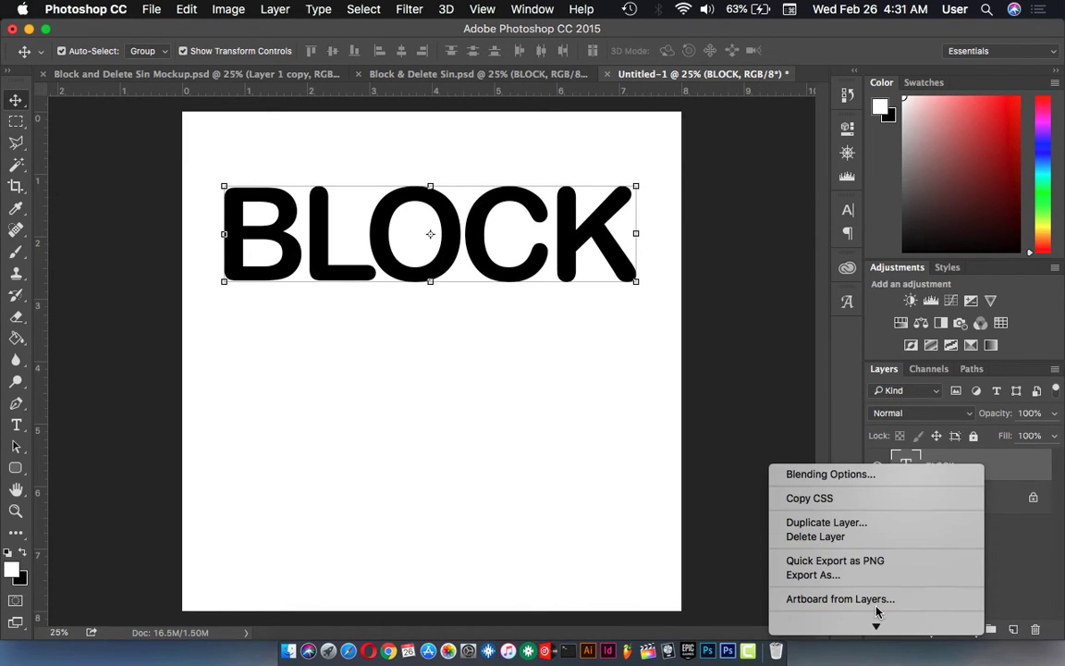
pyautogui.moveTo(876, 626)
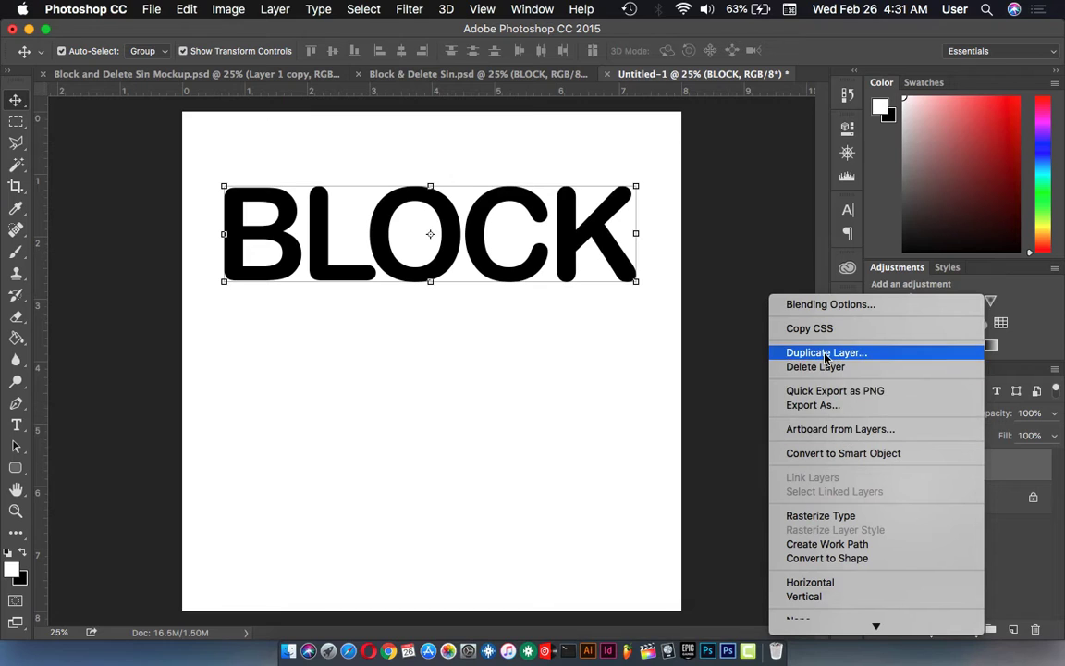
pyautogui.click(825, 354)
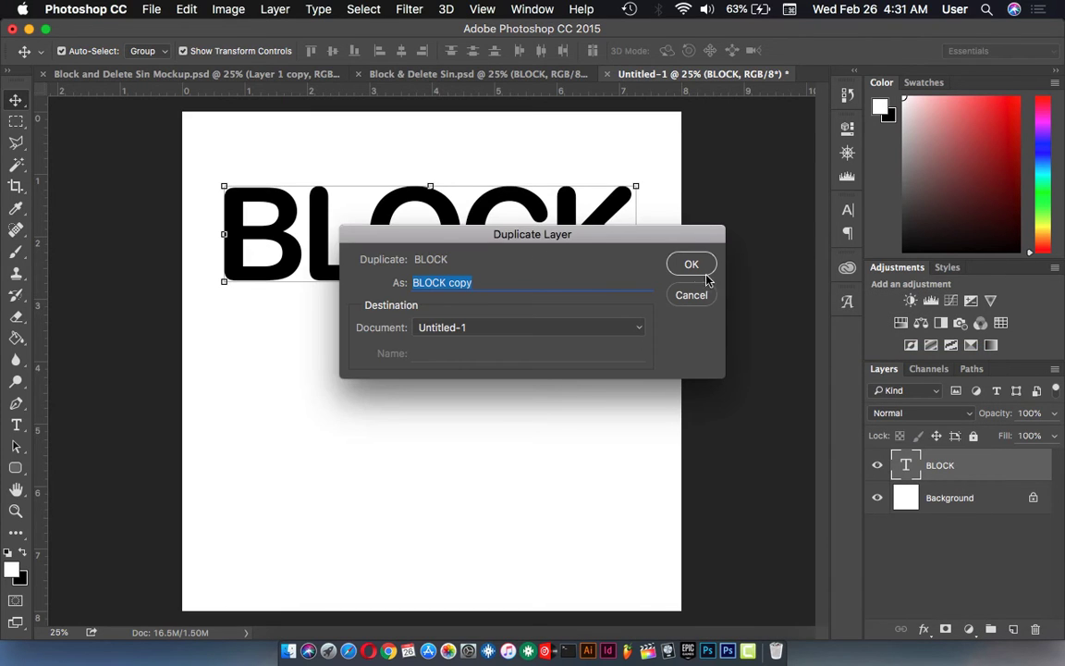
pyautogui.click(692, 266)
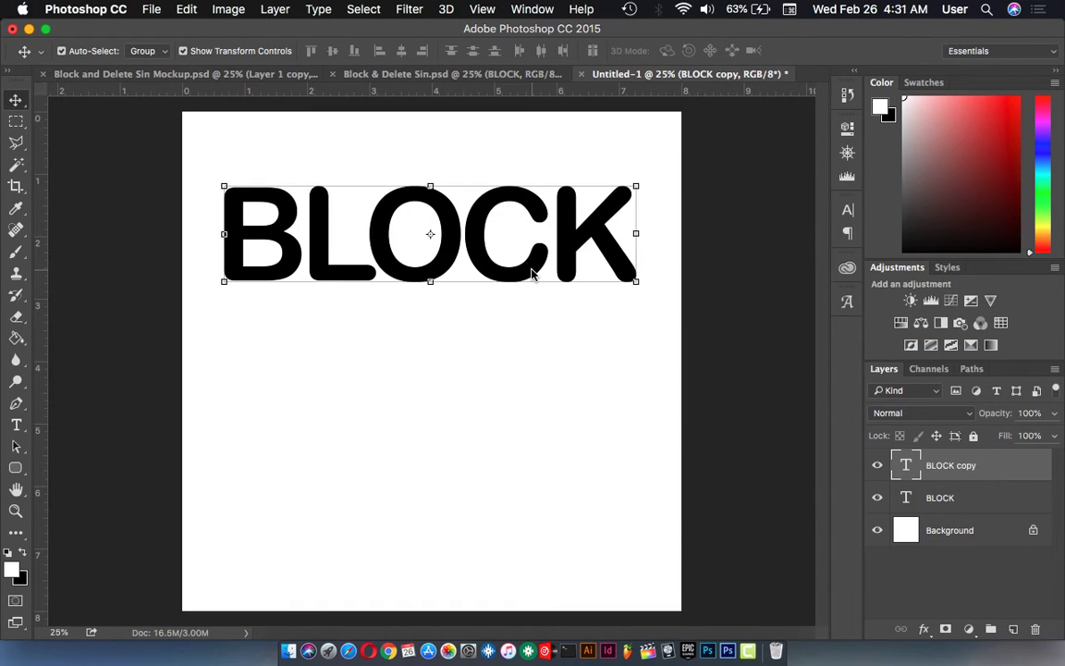
pyautogui.hotkey('shift', 'Down')
pyautogui.hotkey('shift', 'Down')
pyautogui.hotkey('shift', 'Down')
pyautogui.hotkey('shift', 'Down')
pyautogui.hotkey('shift', 'Down')
pyautogui.hotkey('shift', 'Down')
pyautogui.hotkey('shift', 'Down')
pyautogui.hotkey('shift', 'Down')
pyautogui.hotkey('shift', 'Down')
pyautogui.hotkey('shift', 'Down')
pyautogui.hotkey('shift', 'Down')
pyautogui.hotkey('shift', 'Down')
pyautogui.hotkey('shift', 'Down')
pyautogui.hotkey('shift', 'Down')
pyautogui.hotkey('shift', 'Down')
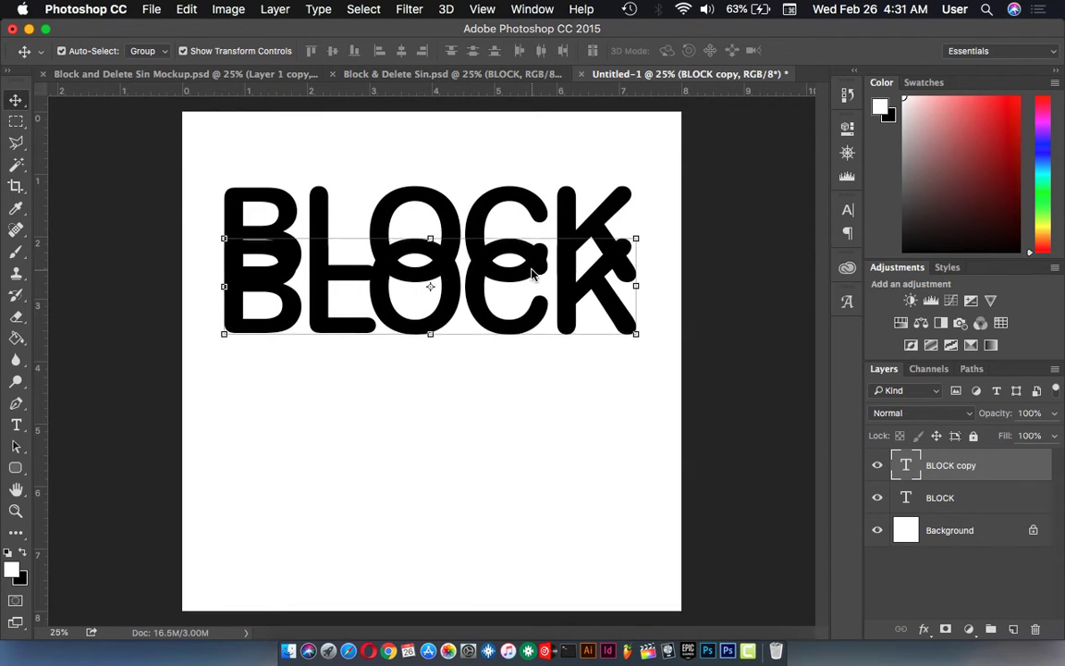
pyautogui.hotkey('shift', 'Down')
pyautogui.hotkey('shift', 'Down')
pyautogui.hotkey('shift', 'Down')
pyautogui.hotkey('shift', 'Down')
pyautogui.hotkey('shift', 'Down')
pyautogui.hotkey('shift', 'Down')
pyautogui.hotkey('shift', 'Down')
pyautogui.hotkey('shift', 'Down')
pyautogui.hotkey('shift', 'Down')
pyautogui.hotkey('shift', 'Down')
pyautogui.hotkey('shift', 'Down')
pyautogui.hotkey('shift', 'Down')
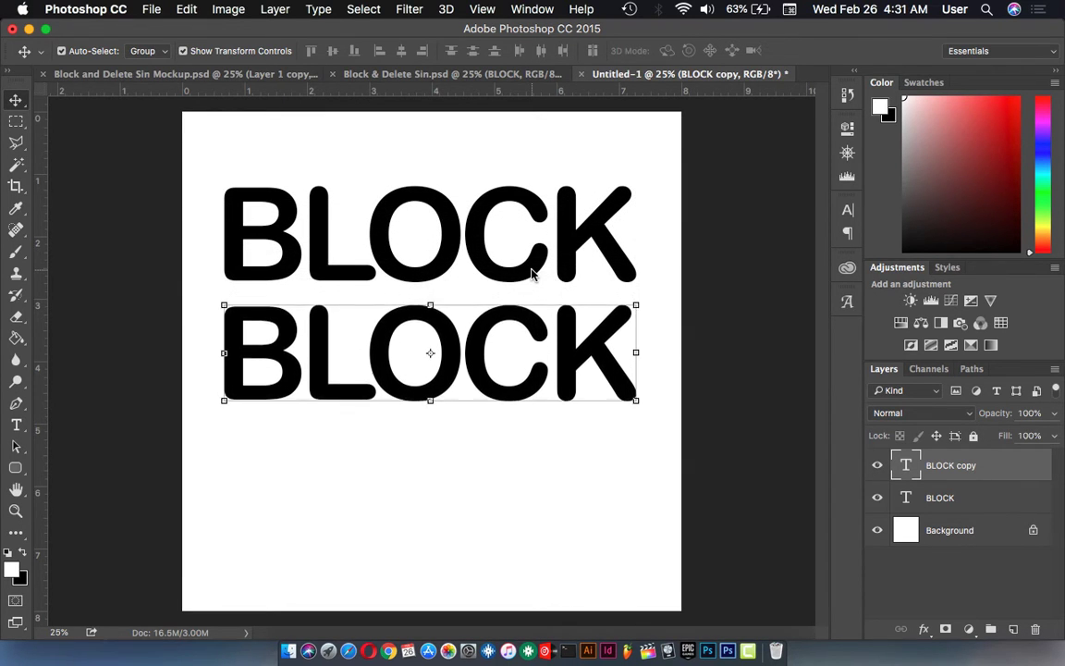
pyautogui.hotkey('shift', 'Down')
pyautogui.hotkey('shift', 'Down')
pyautogui.hotkey('shift', 'Down')
pyautogui.hotkey('shift', 'Down')
pyautogui.hotkey('shift', 'Down')
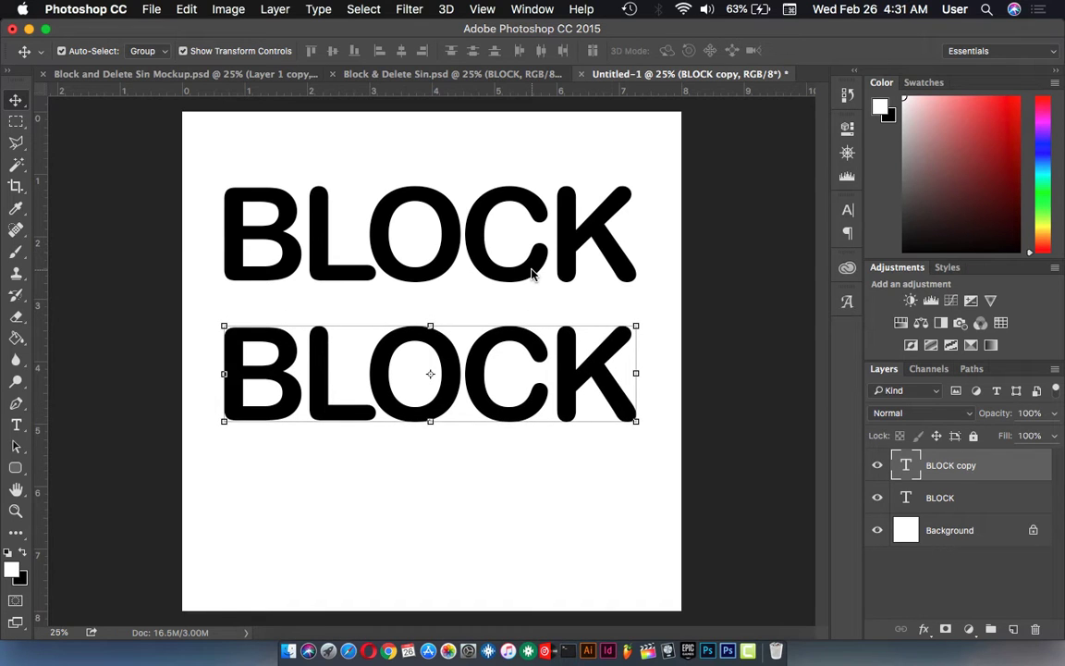
pyautogui.hotkey('shift', 'Up')
pyautogui.hotkey('shift', 'Up')
pyautogui.hotkey('shift', 'Up')
pyautogui.hotkey('shift', 'Up')
pyautogui.hotkey('shift', 'Up')
pyautogui.hotkey('shift', 'Up')
pyautogui.hotkey('shift', 'Up')
pyautogui.hotkey('shift', 'Up')
pyautogui.hotkey('shift', 'Up')
pyautogui.hotkey('shift', 'Up')
pyautogui.hotkey('shift', 'Up')
pyautogui.hotkey('shift', 'Up')
pyautogui.hotkey('shift', 'Up')
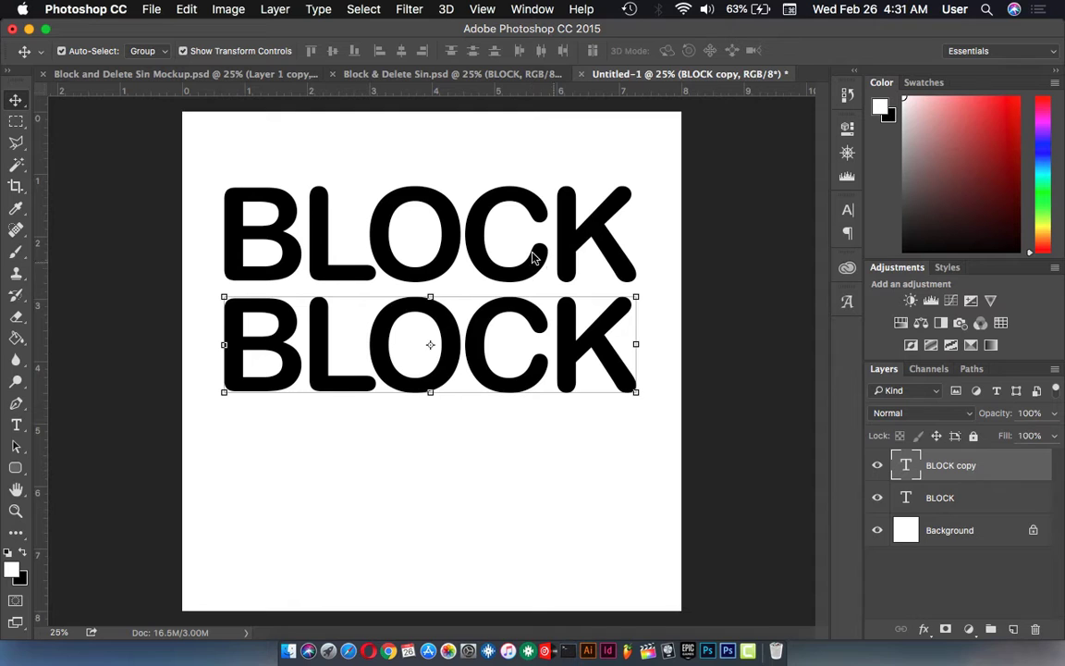
# Retype the copied line as DELETE.
pyautogui.click(16, 424)
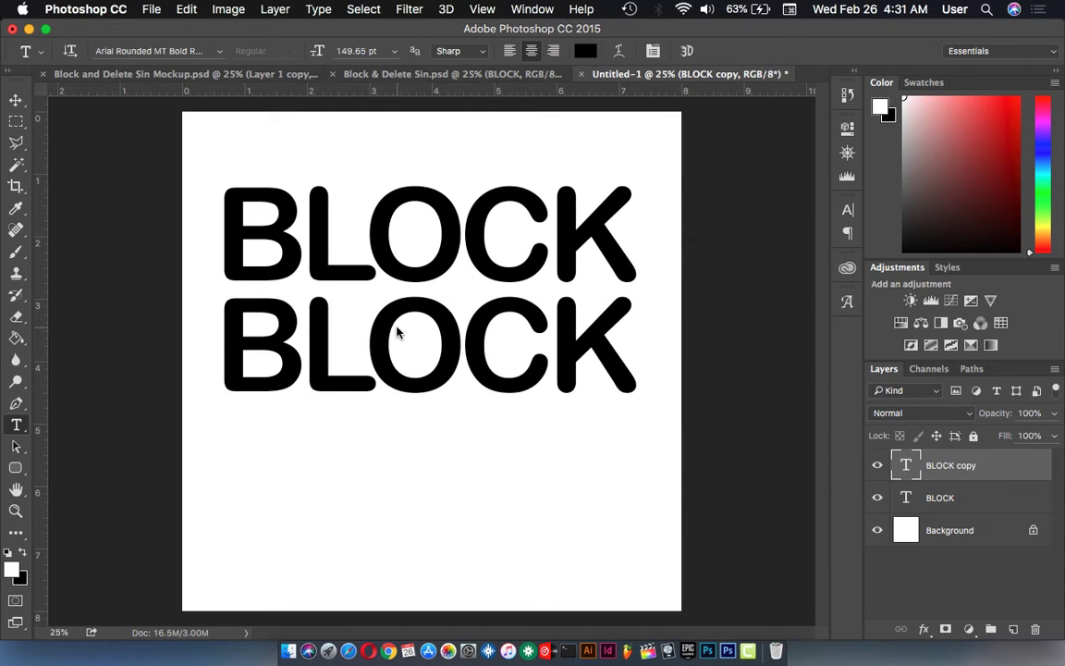
pyautogui.click(349, 351)
pyautogui.hotkey('ctrl', 'a')
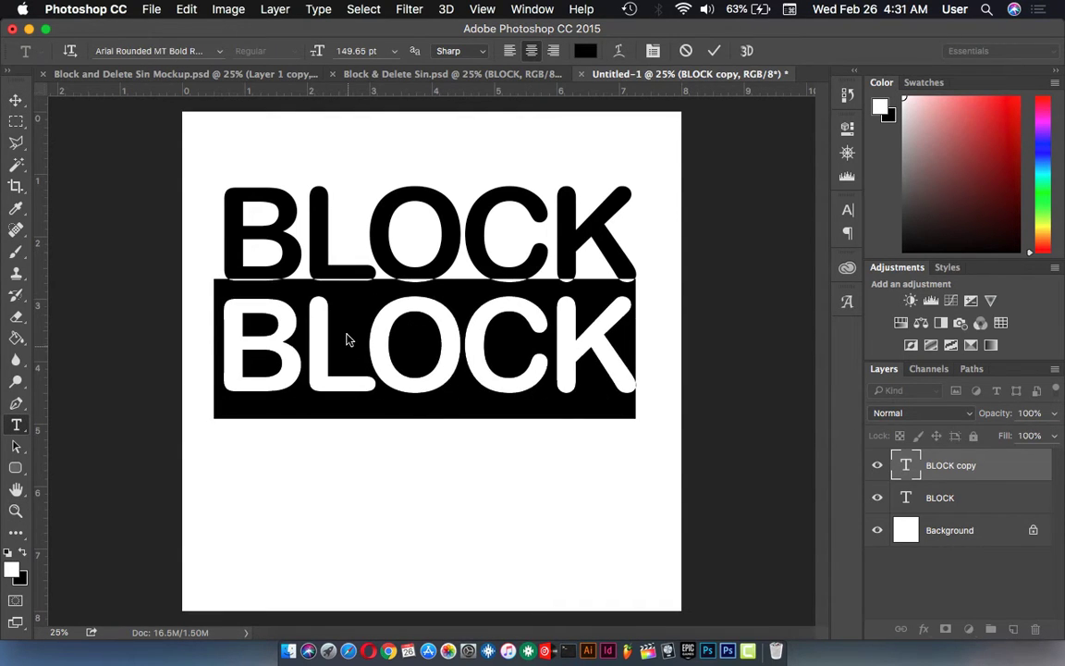
pyautogui.write('D')
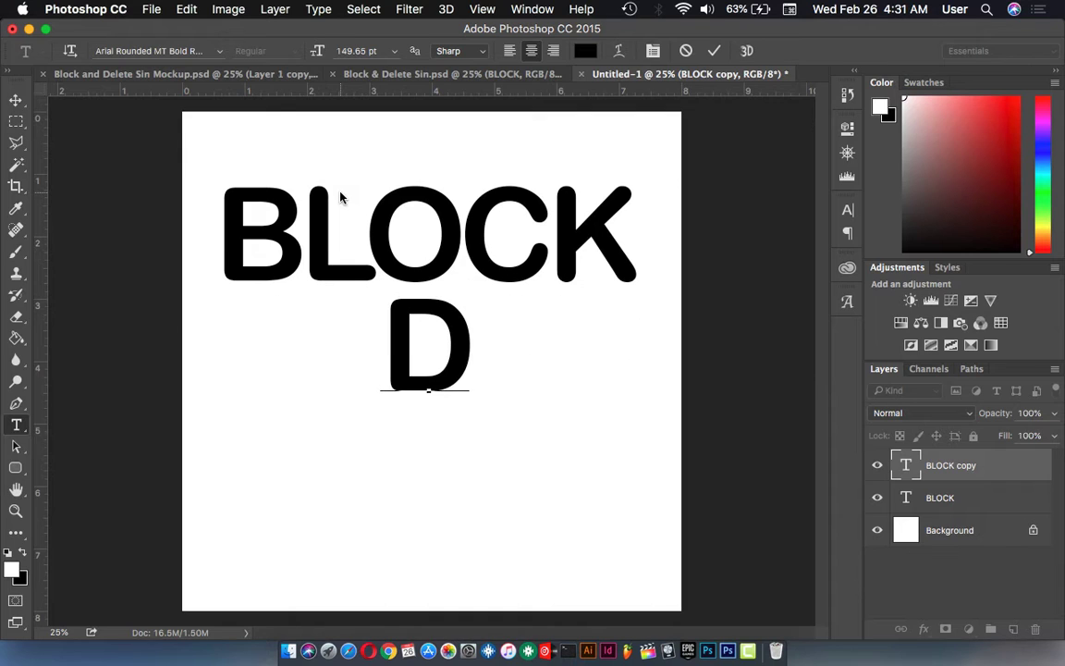
pyautogui.write('EL')
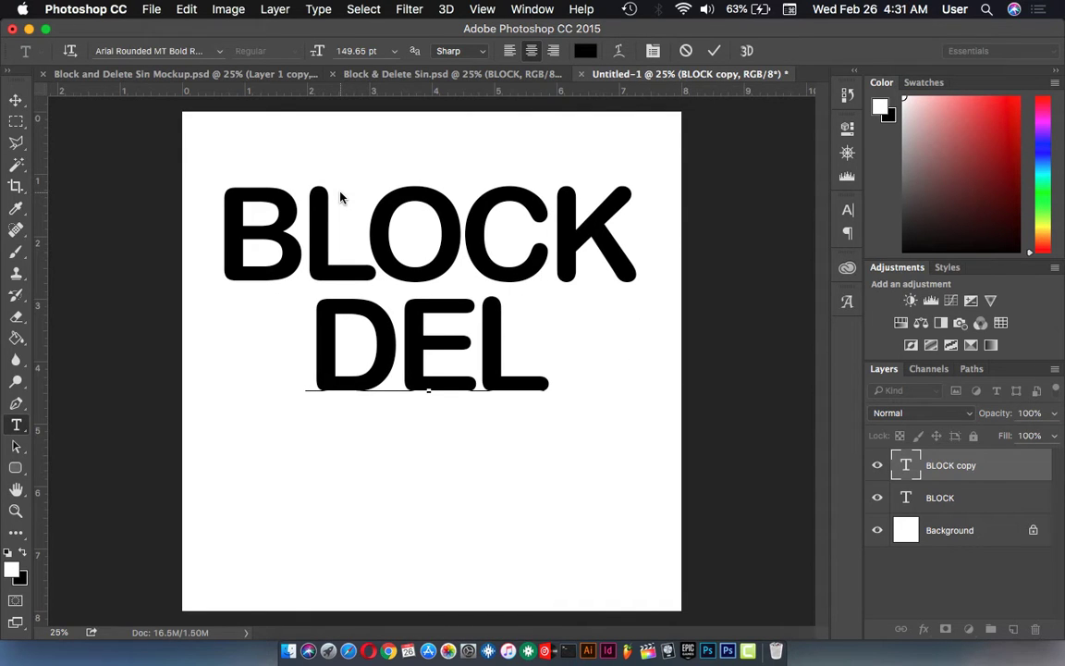
pyautogui.write('ETE')
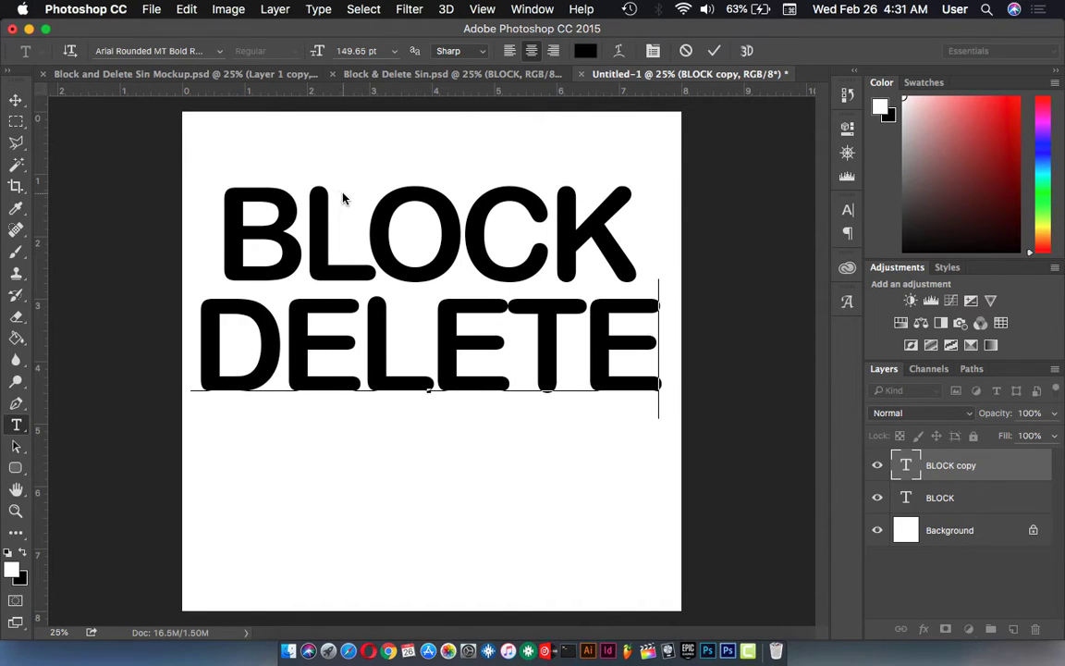
# Commit DELETE and select both the BLOCK and DELETE text layers.
pyautogui.click(713, 53)
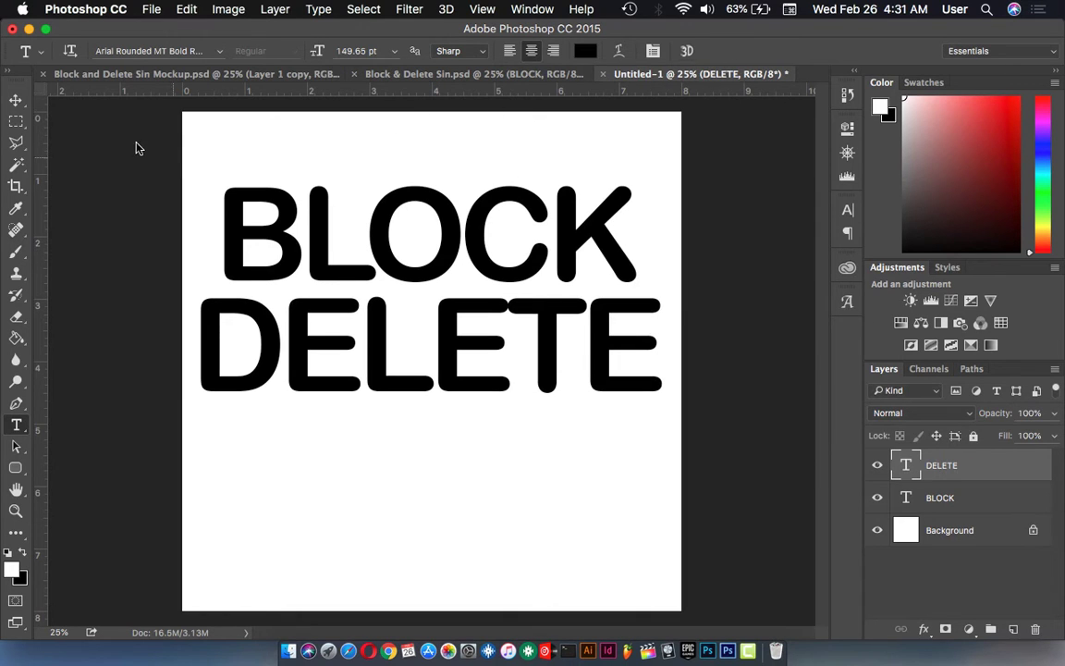
pyautogui.click(16, 99)
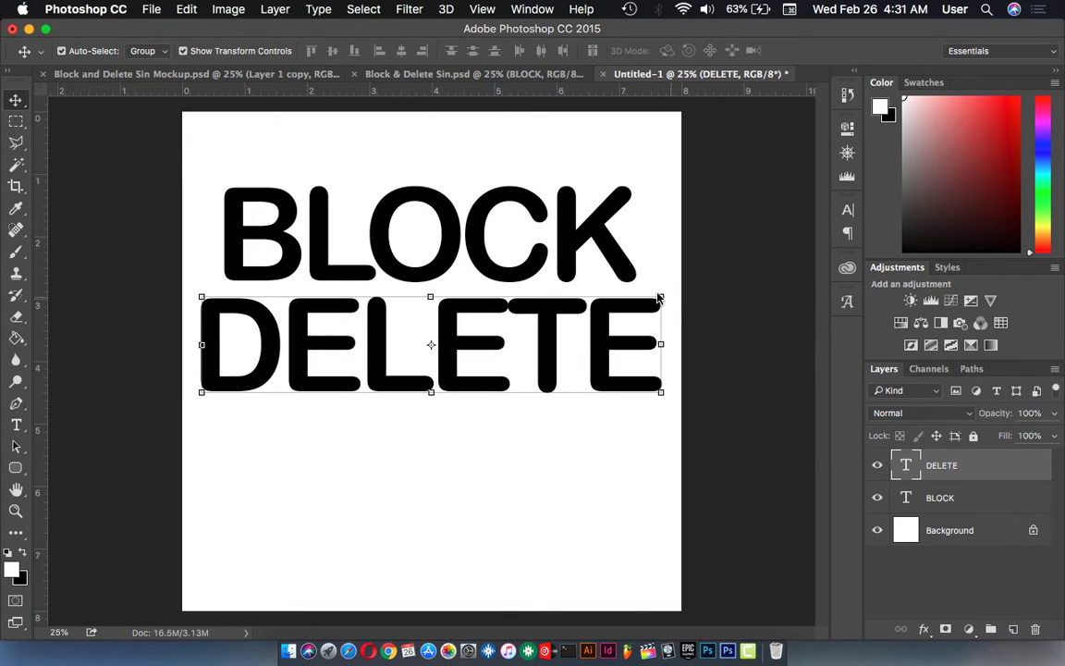
pyautogui.keyDown('shift'); pyautogui.click(610, 245); pyautogui.keyUp('shift')
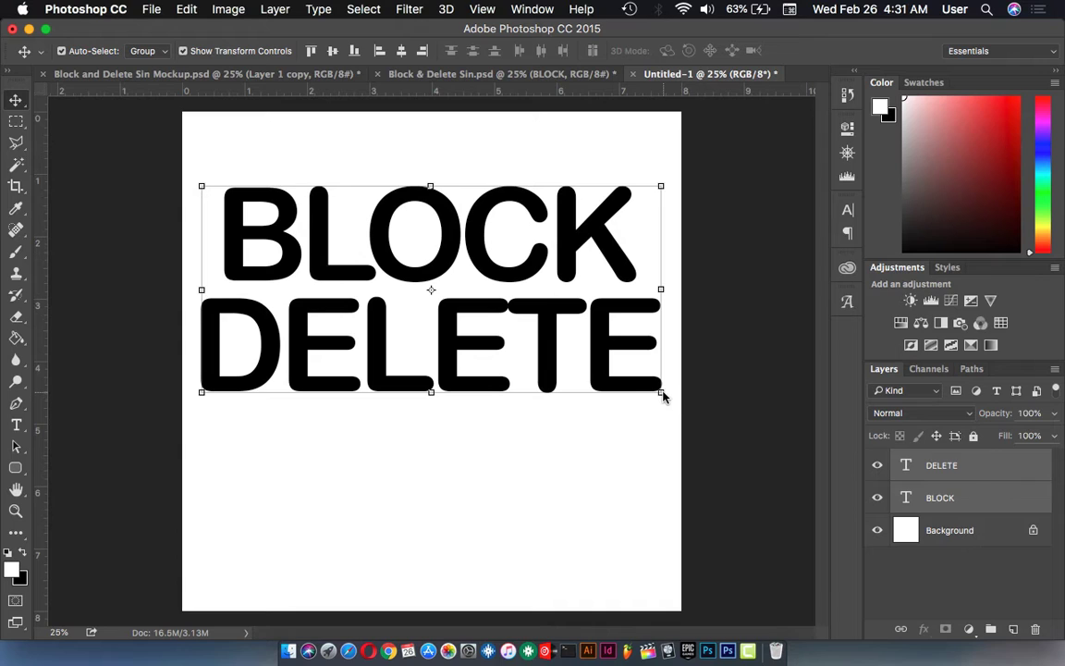
pyautogui.click(774, 309)
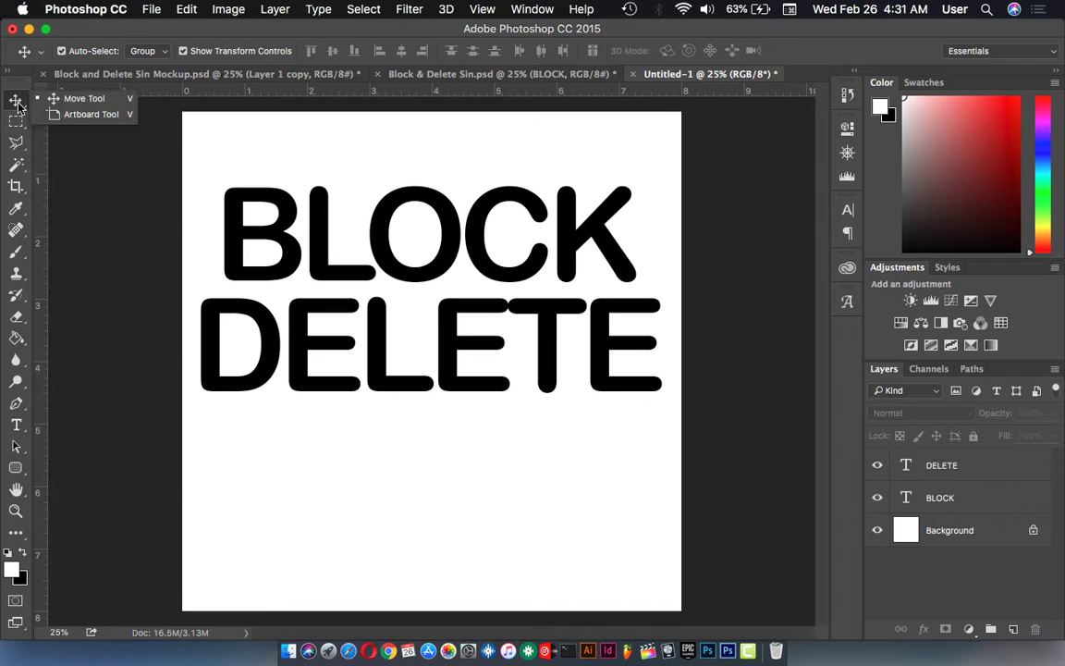
pyautogui.moveTo(18, 106); pyautogui.dragTo(83, 100)
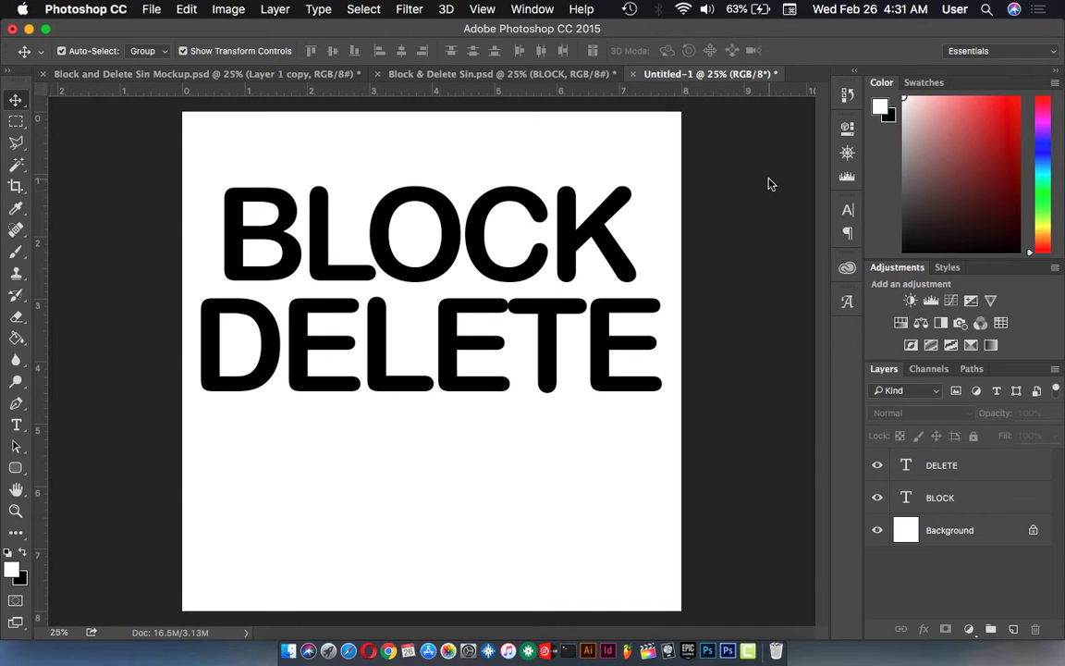
pyautogui.moveTo(770, 184); pyautogui.dragTo(101, 307)
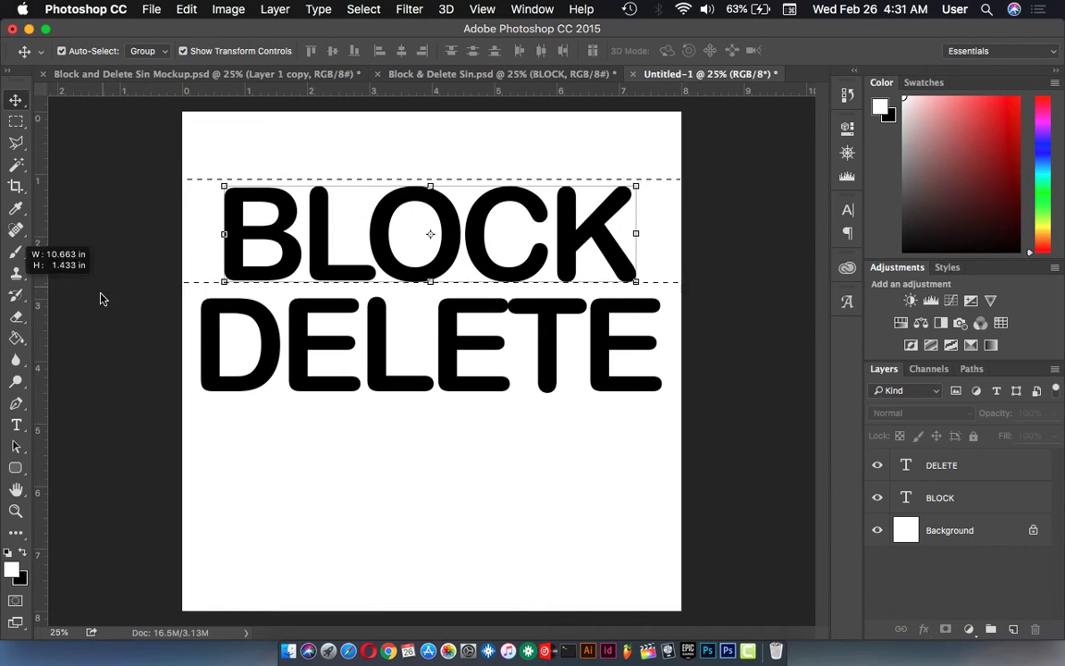
pyautogui.moveTo(102, 307); pyautogui.dragTo(144, 422)
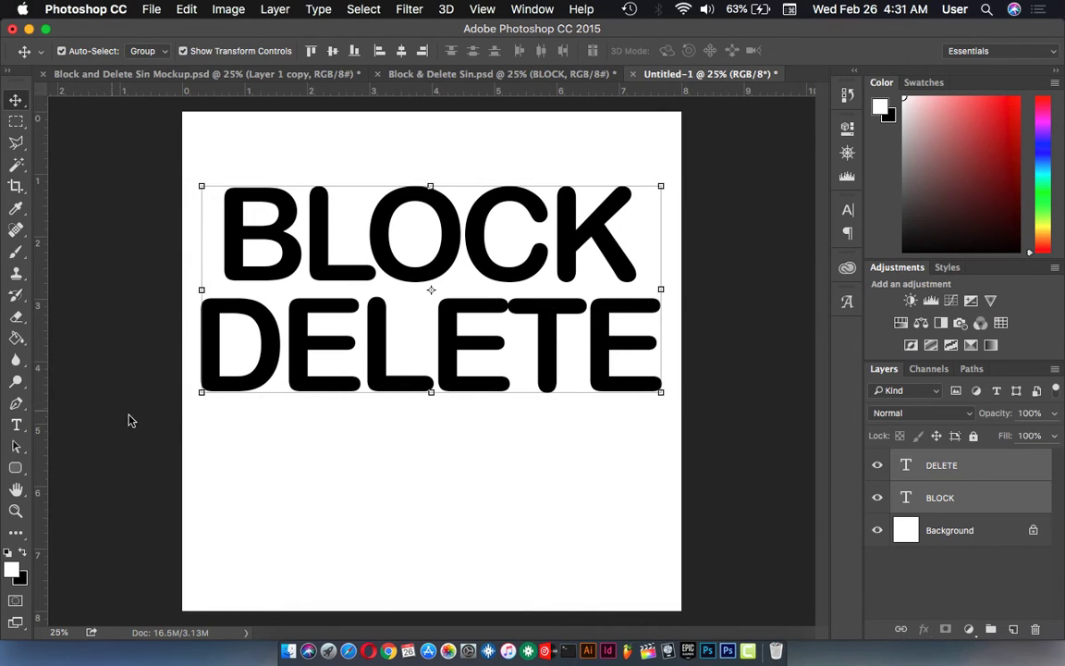
# Scale both text lines to about 90% and recentre them on the canvas.
pyautogui.click(661, 393)
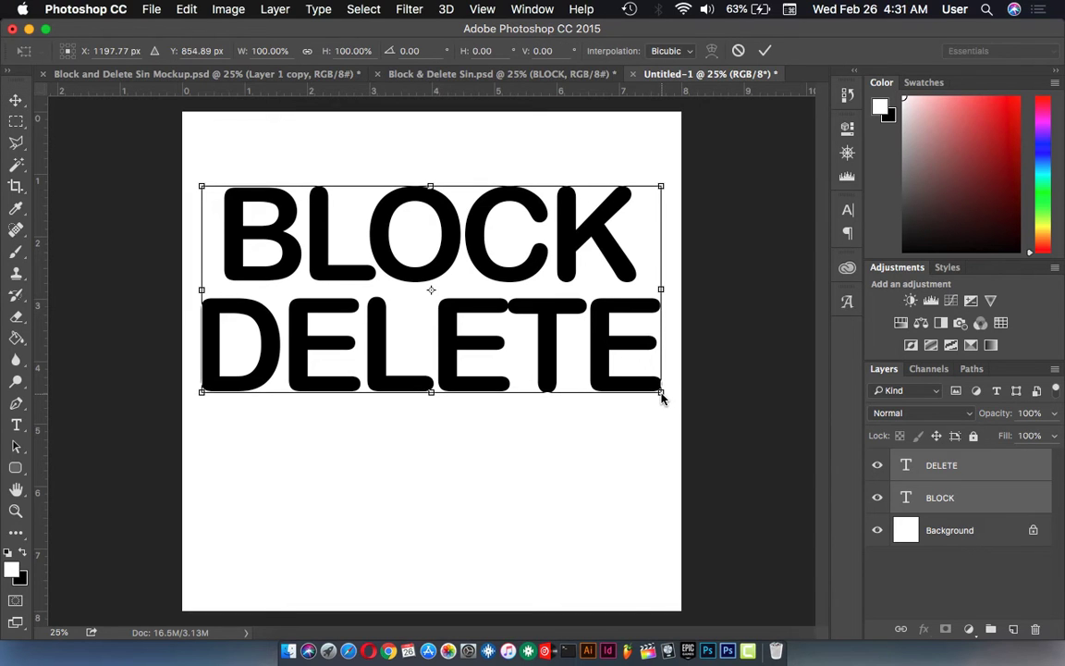
pyautogui.moveTo(662, 397); pyautogui.dragTo(617, 371)
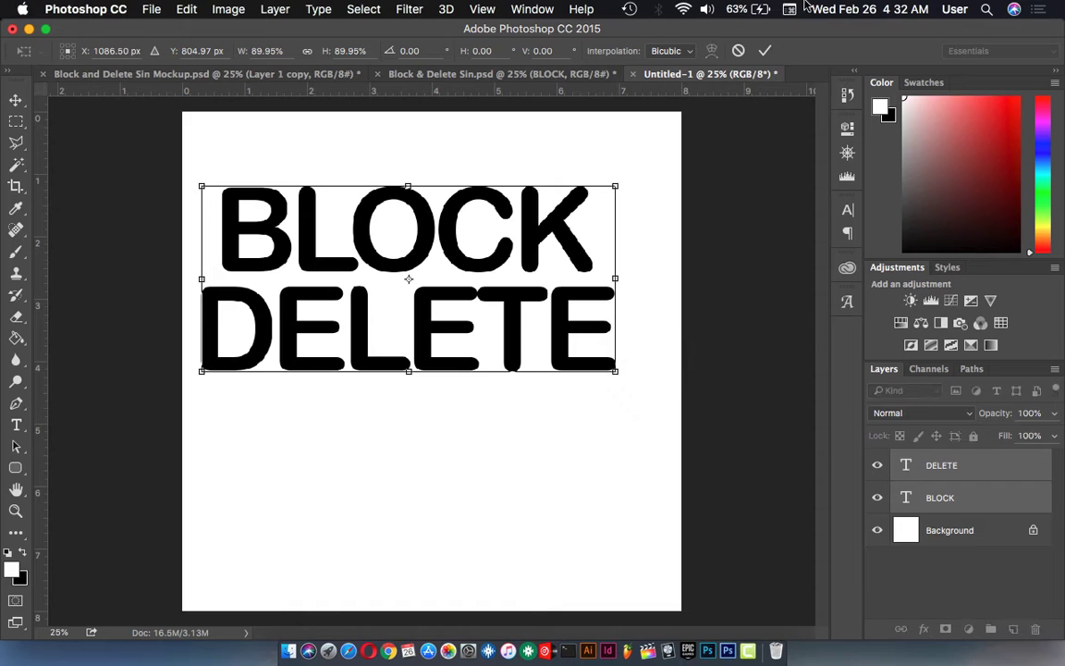
pyautogui.click(764, 52)
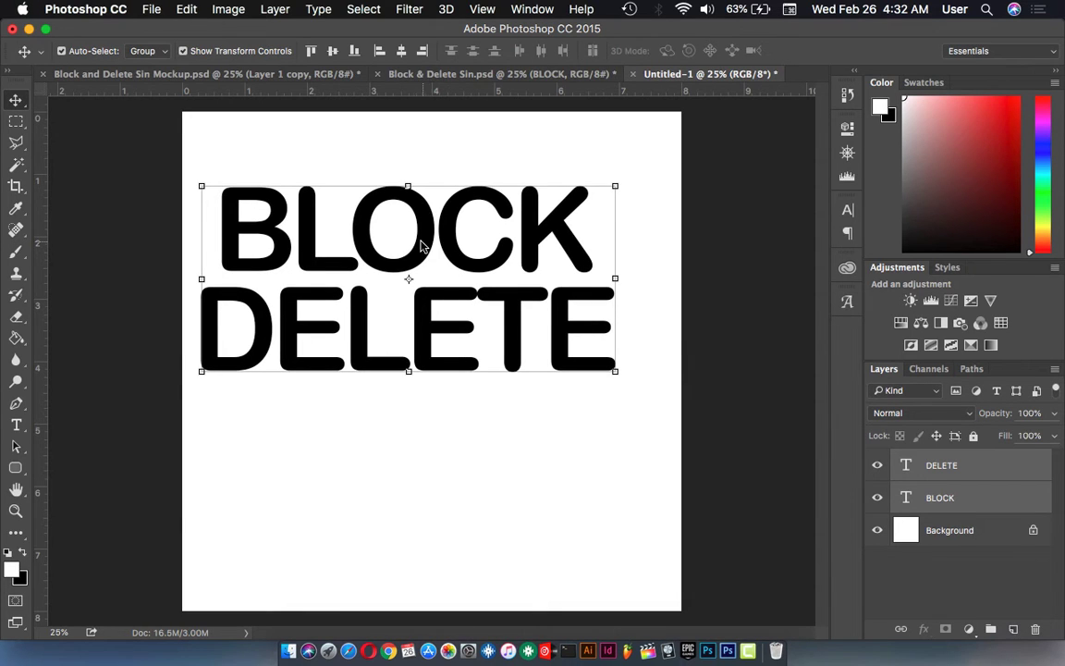
pyautogui.moveTo(423, 242)
pyautogui.mouseDown()
pyautogui.moveTo(451, 243)
pyautogui.moveTo(451, 223)
pyautogui.mouseUp()
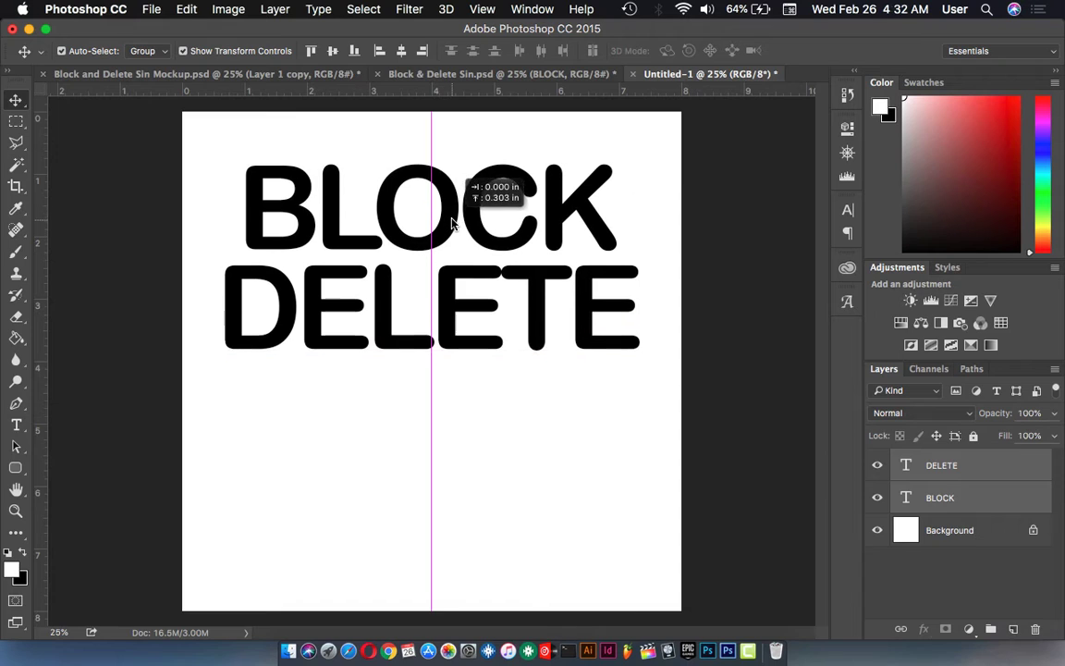
pyautogui.click(749, 263)
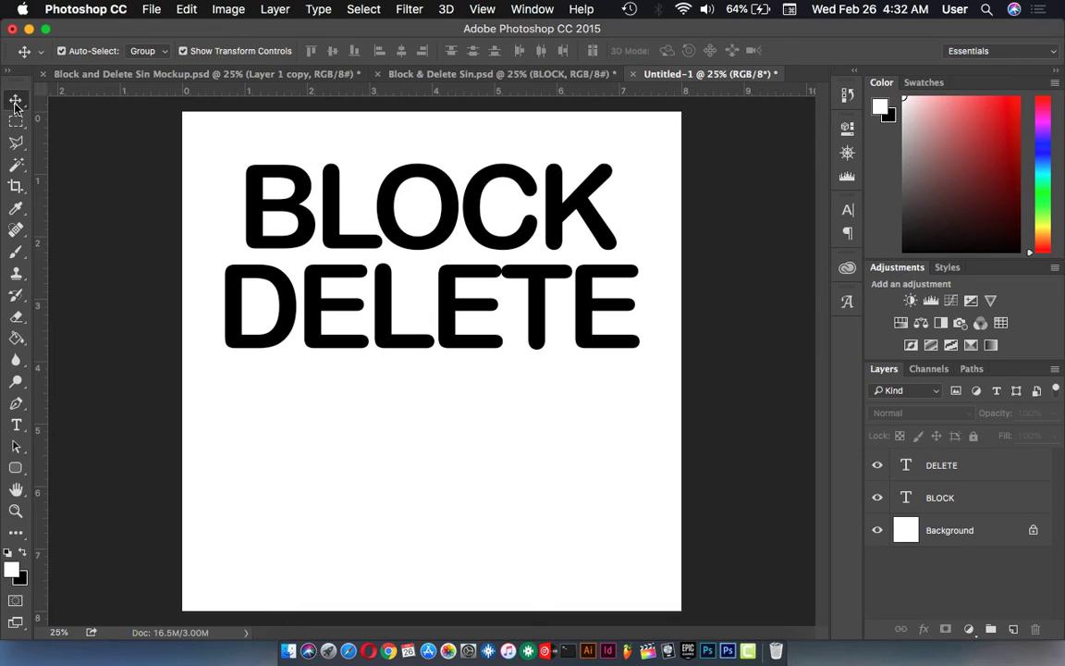
# Alt-drag a duplicate of the DELETE text layer lower on the canvas.
pyautogui.click(395, 333)
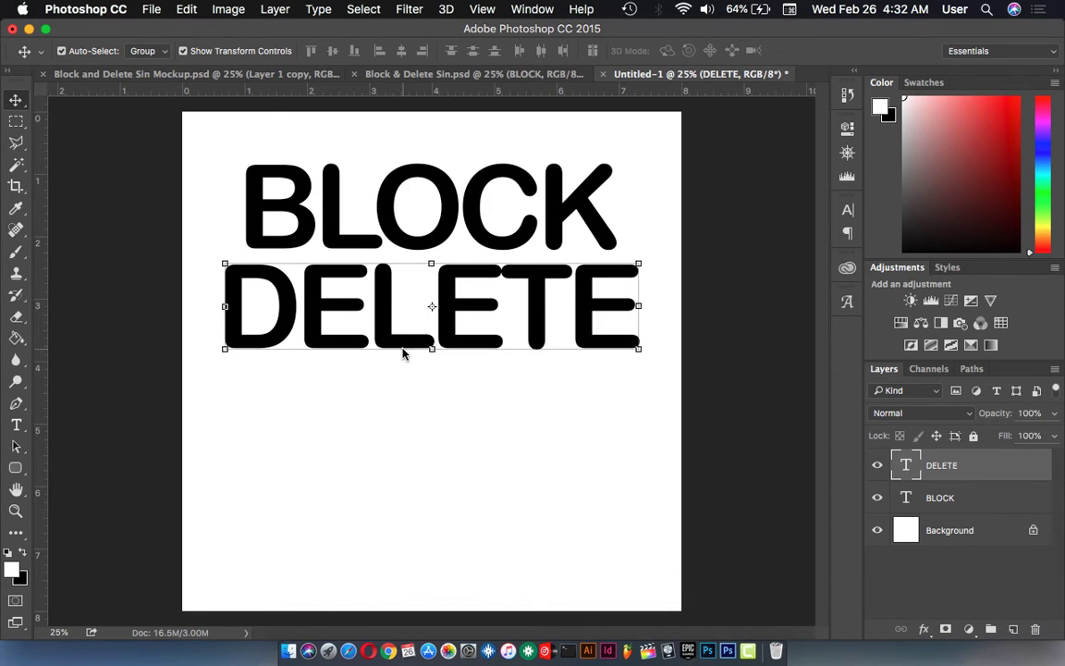
pyautogui.rightClick(988, 471)
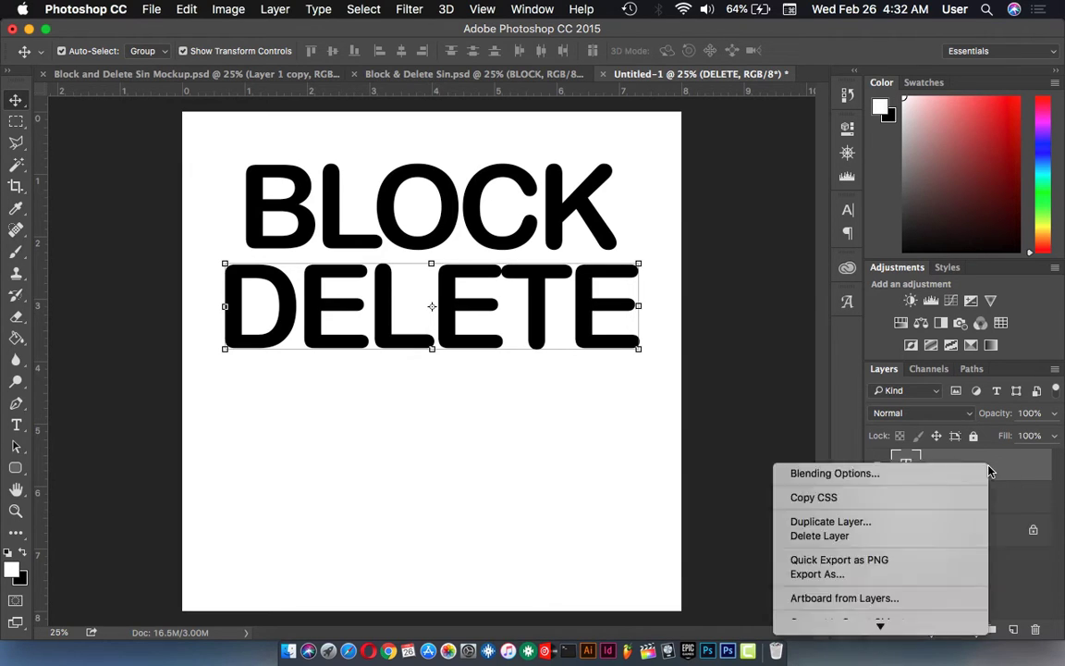
pyautogui.click(465, 328)
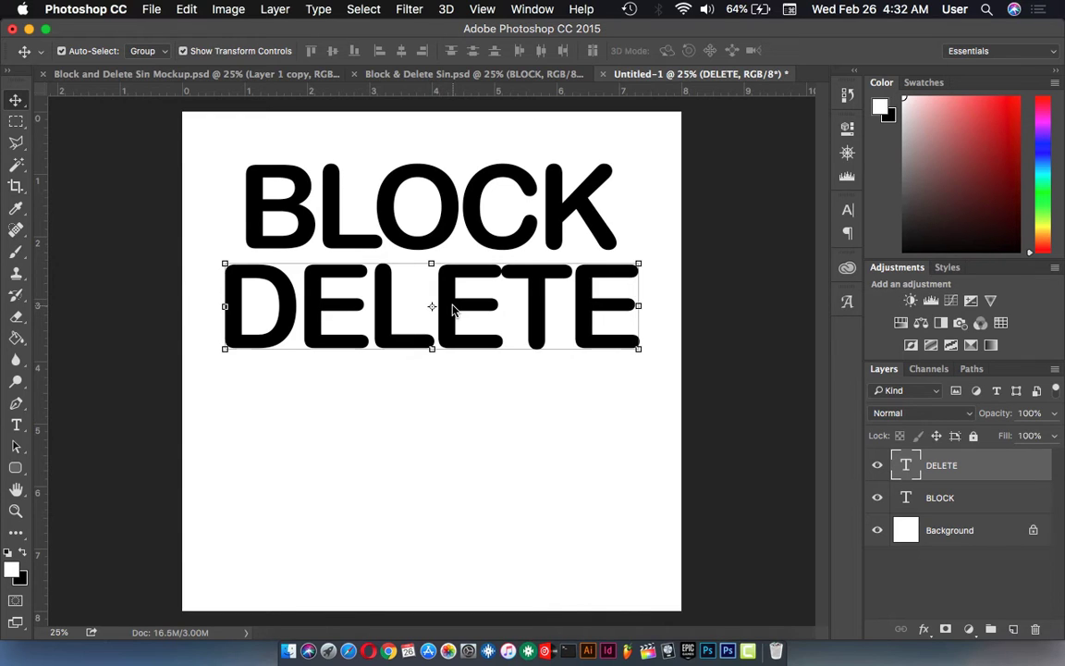
pyautogui.moveTo(452, 309); pyautogui.dragTo(447, 453)
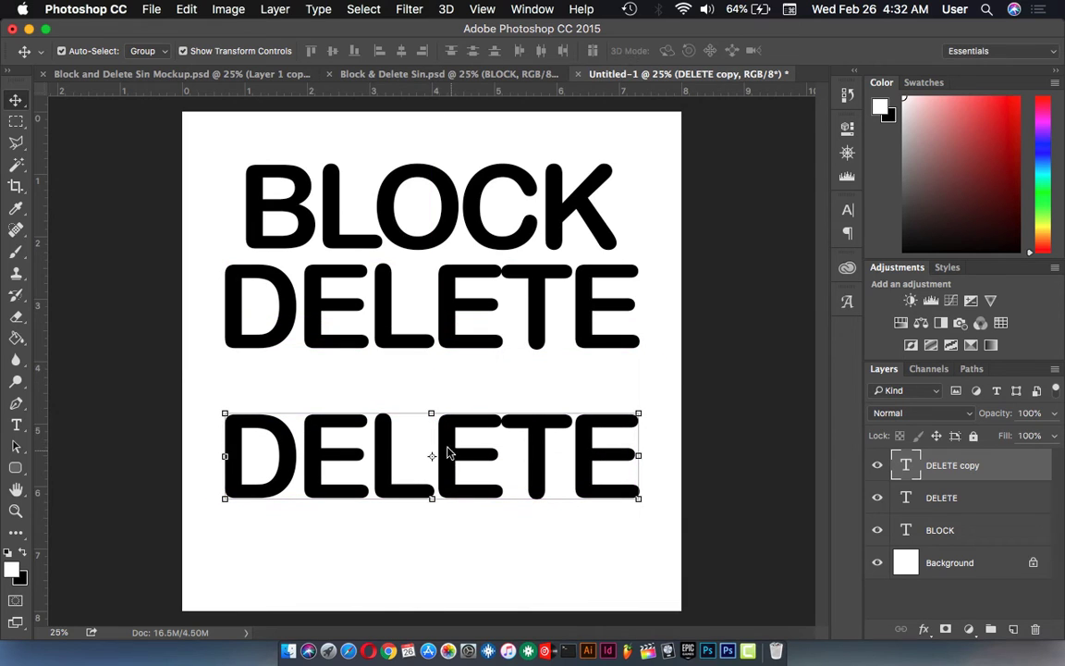
# Retype the copy as an ampersand and reduce its font size to 70 pt.
pyautogui.click(16, 424)
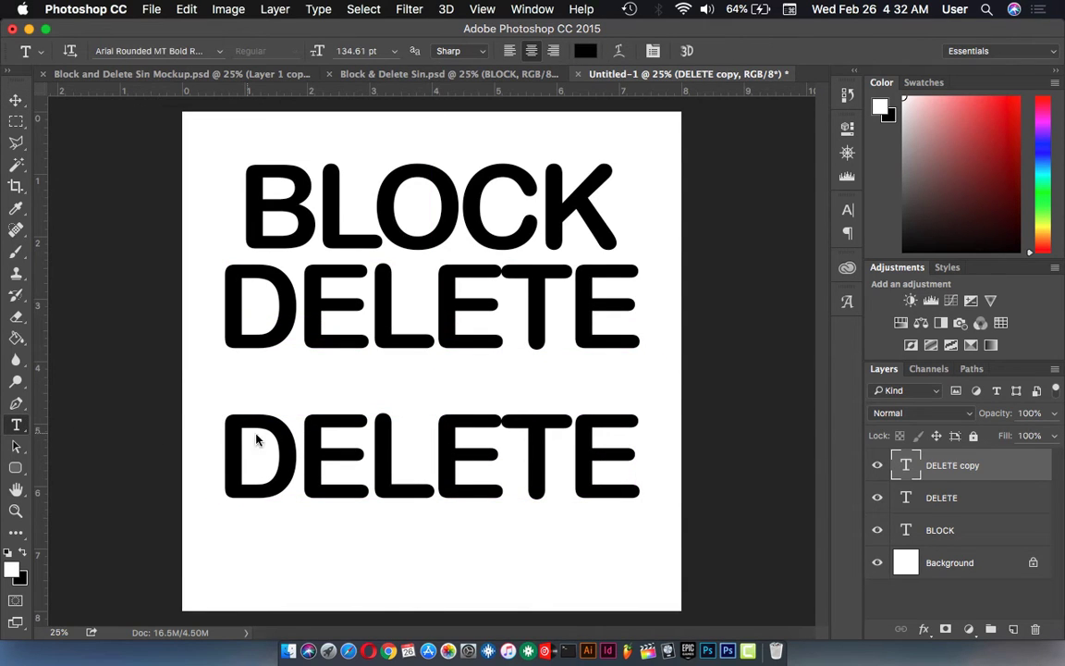
pyautogui.click(354, 465)
pyautogui.press('super+a')
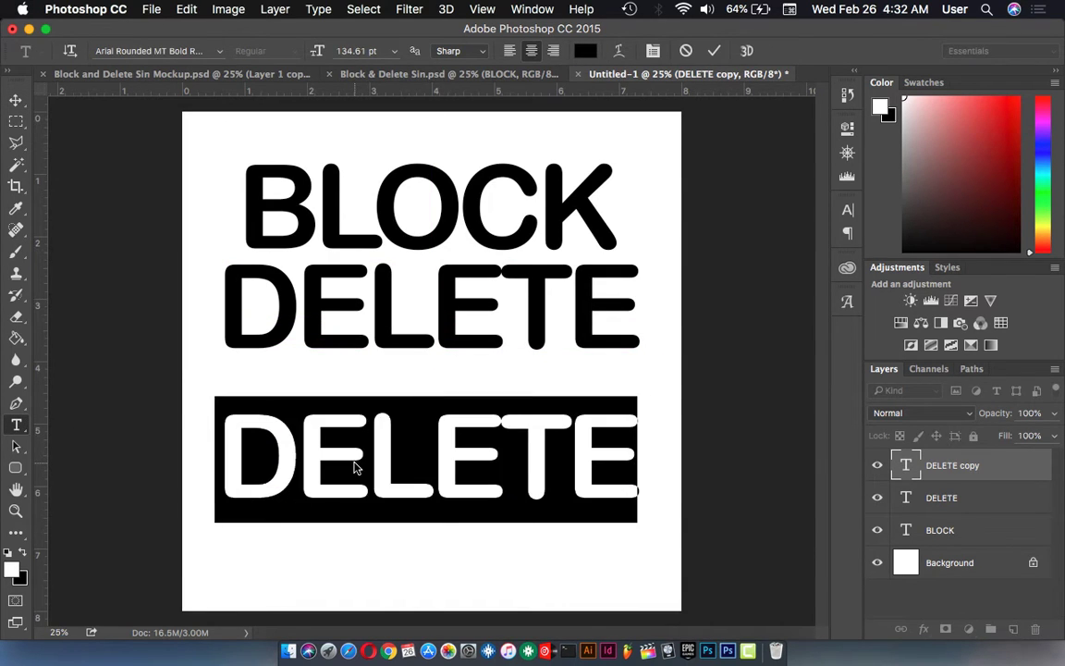
pyautogui.write('&')
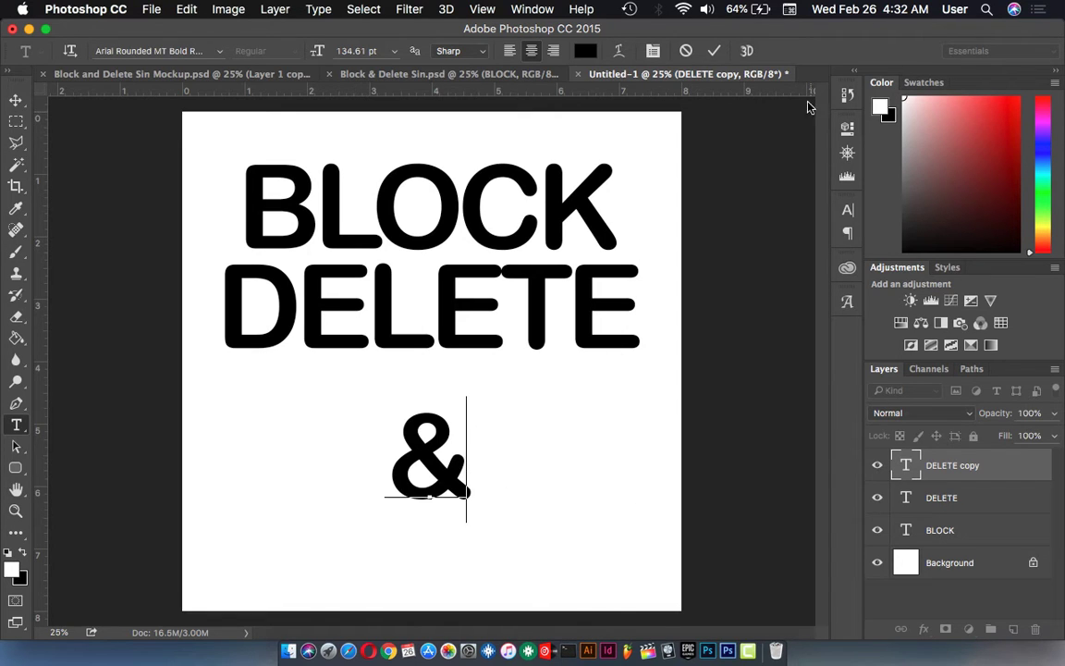
pyautogui.press('super+a')
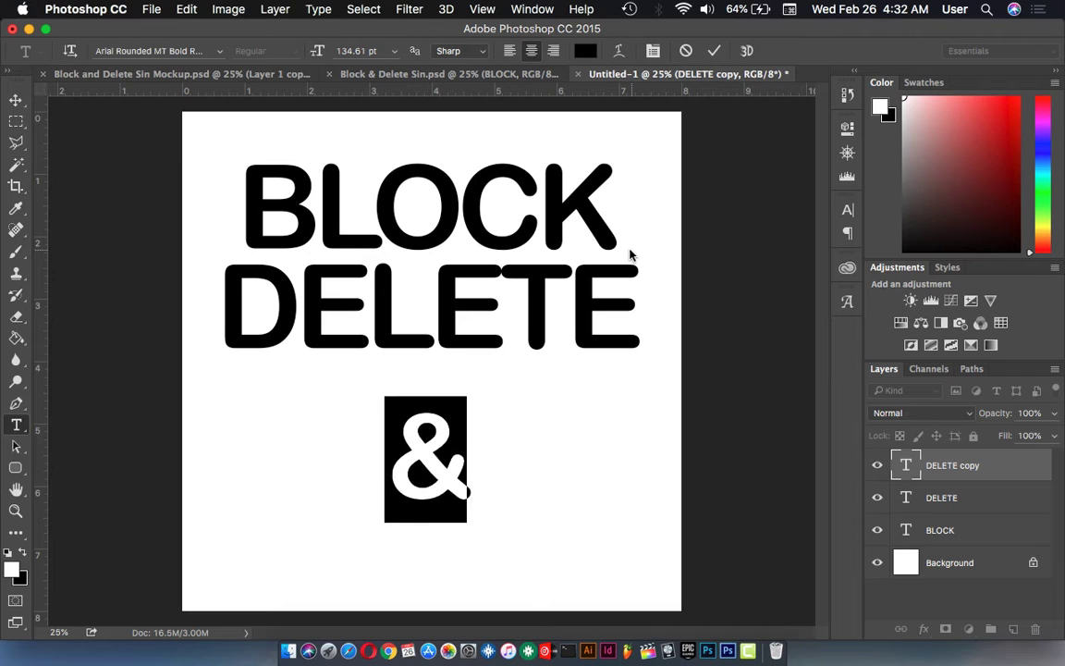
pyautogui.click(359, 50)
pyautogui.scroll(-5, 361, 52)
pyautogui.scroll(-3, 360, 52)
pyautogui.scroll(-3, 359, 52)
pyautogui.scroll(-2, 360, 52)
pyautogui.scroll(-2, 359, 53)
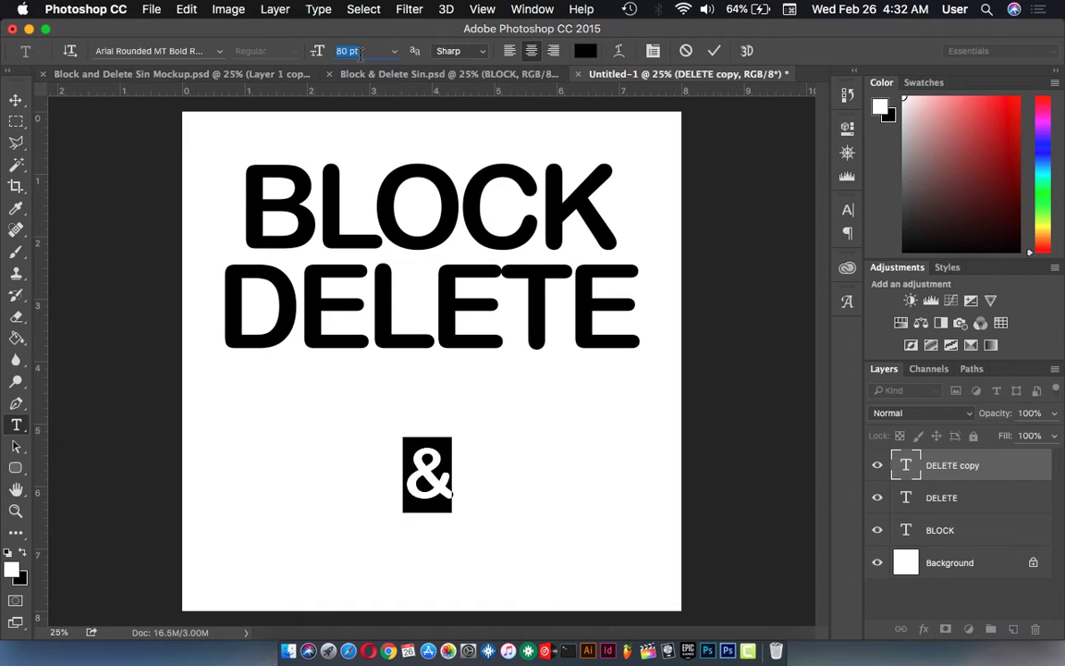
pyautogui.scroll(-2, 359, 53)
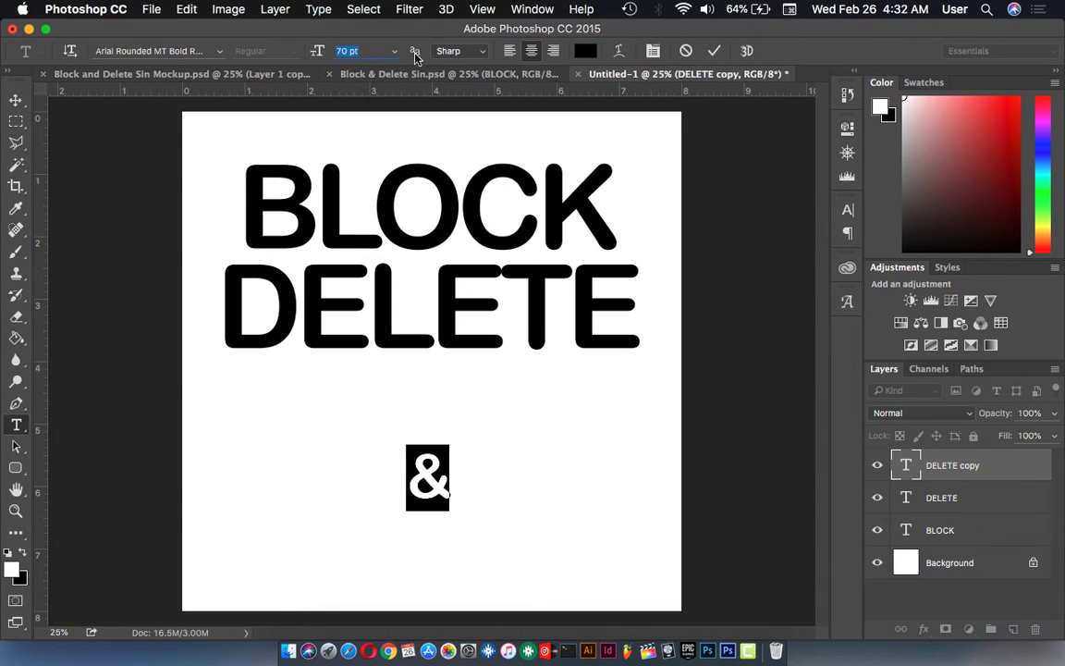
# Commit the ampersand and move it up between BLOCK and DELETE.
pyautogui.click(713, 52)
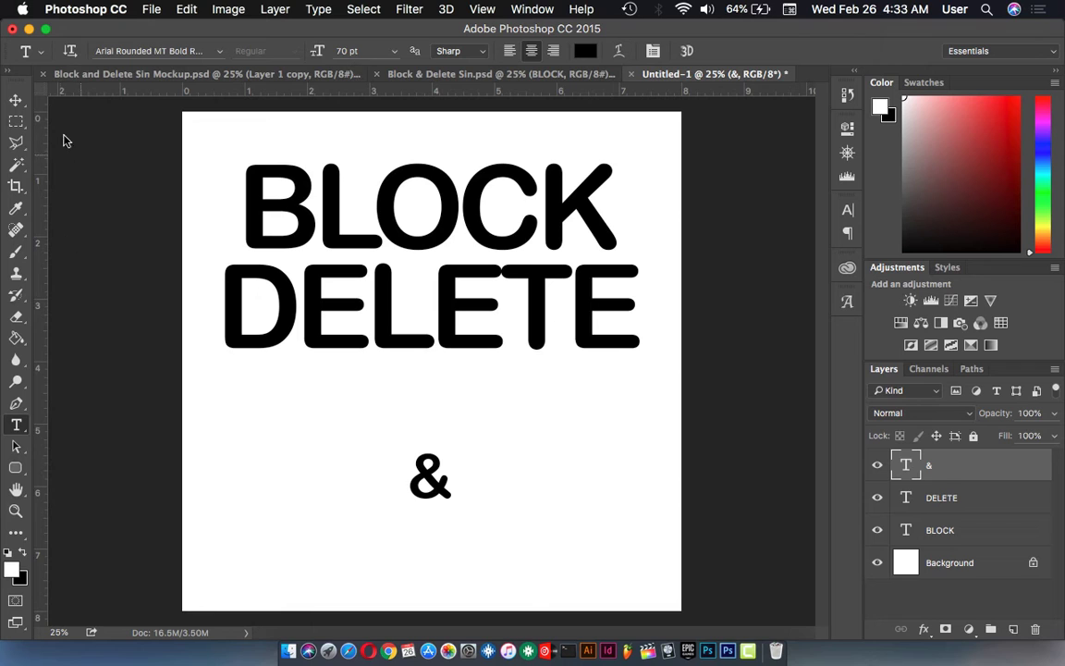
pyautogui.click(15, 100)
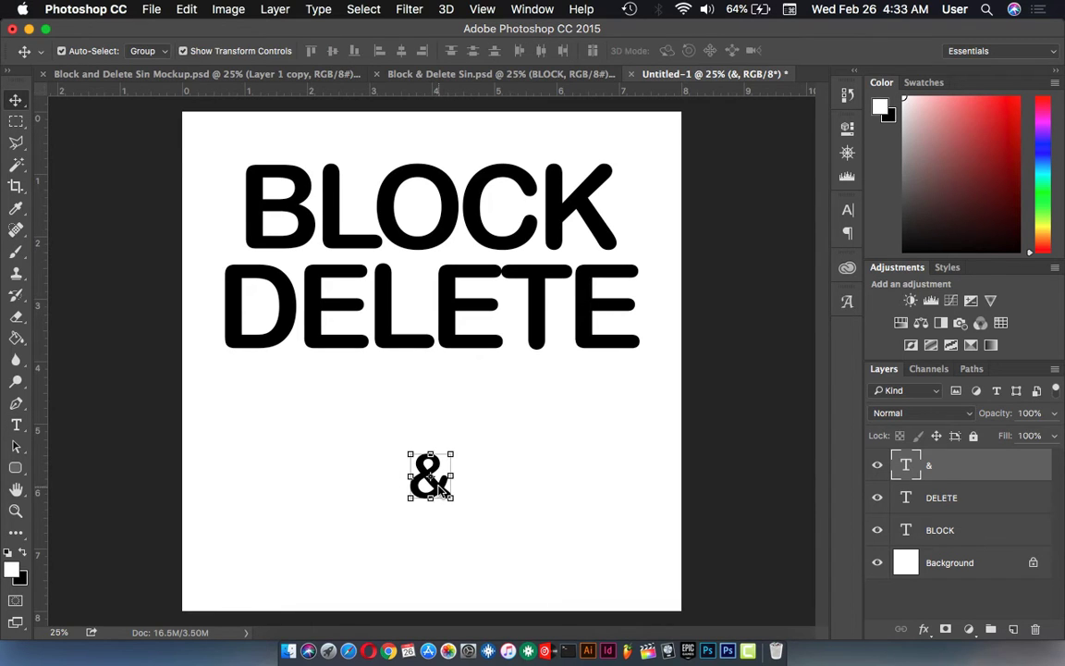
pyautogui.moveTo(449, 494)
pyautogui.mouseDown()
pyautogui.moveTo(446, 261)
pyautogui.moveTo(442, 272)
pyautogui.mouseUp()
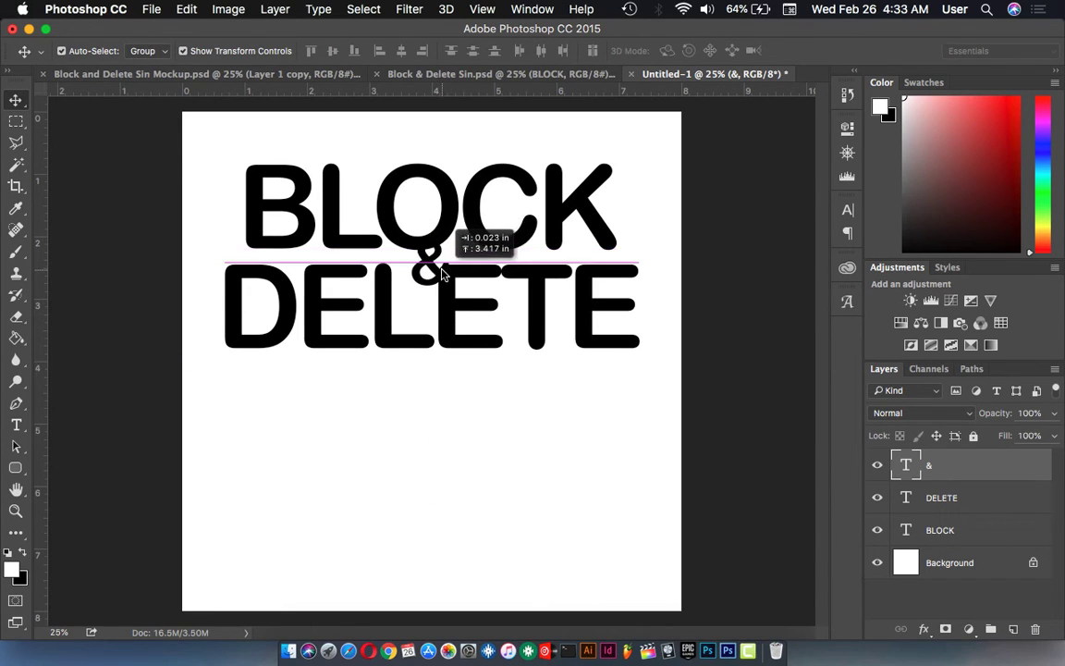
pyautogui.click(531, 470)
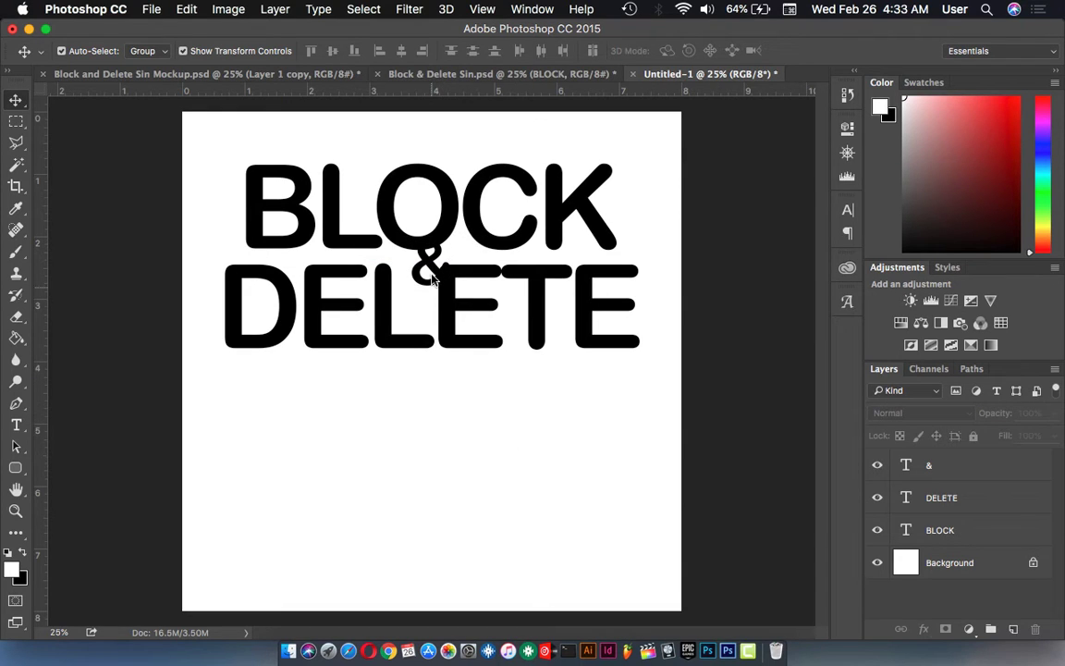
# Duplicate DELETE below itself and retype the copy as SIN.
pyautogui.click(451, 331)
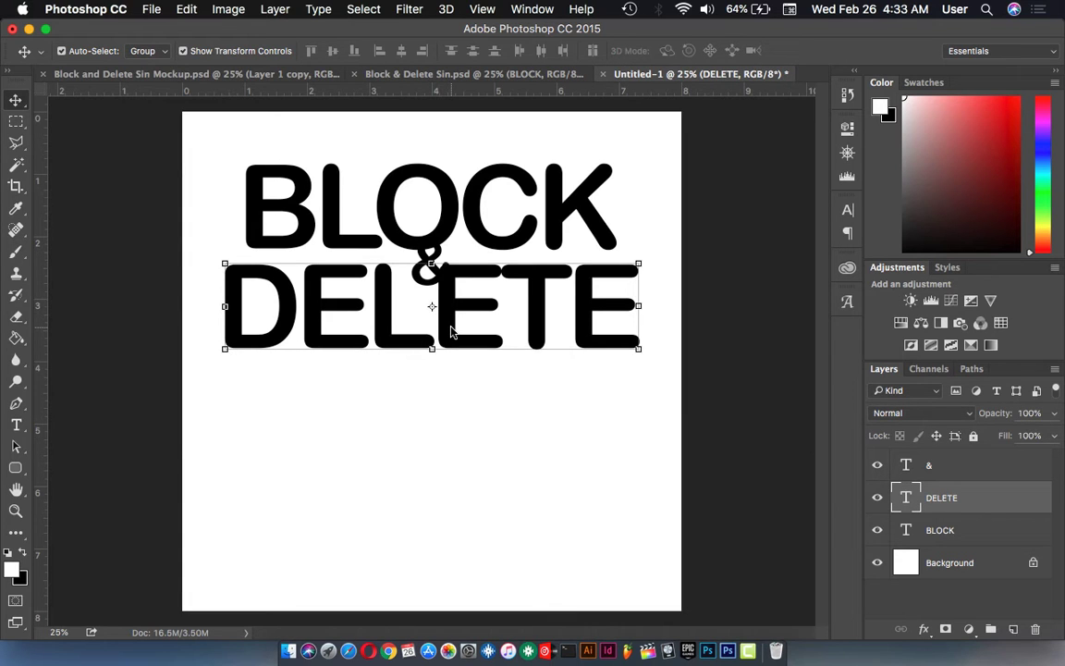
pyautogui.moveTo(450, 331); pyautogui.dragTo(455, 435)
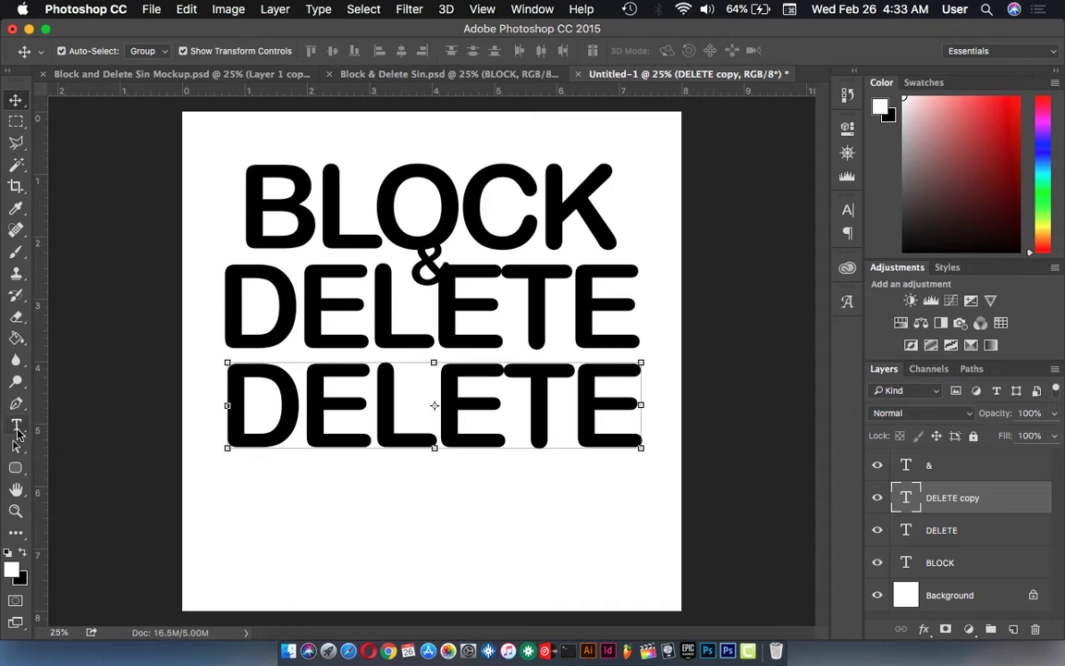
pyautogui.press('t')
pyautogui.click(476, 404)
pyautogui.doubleClick(472, 406)
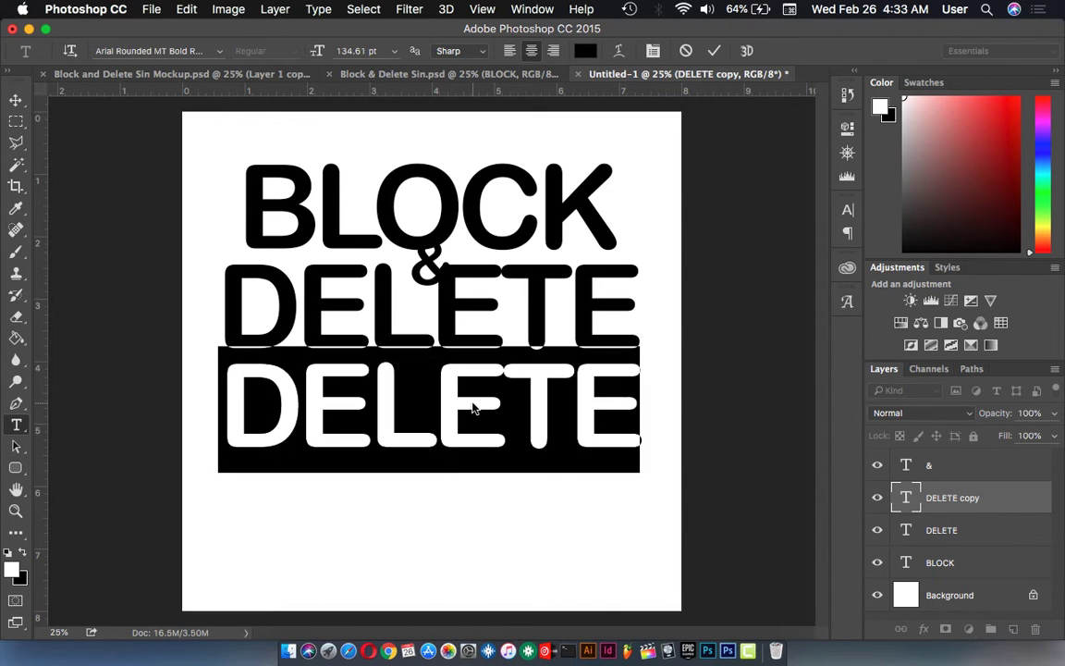
pyautogui.write('SIN')
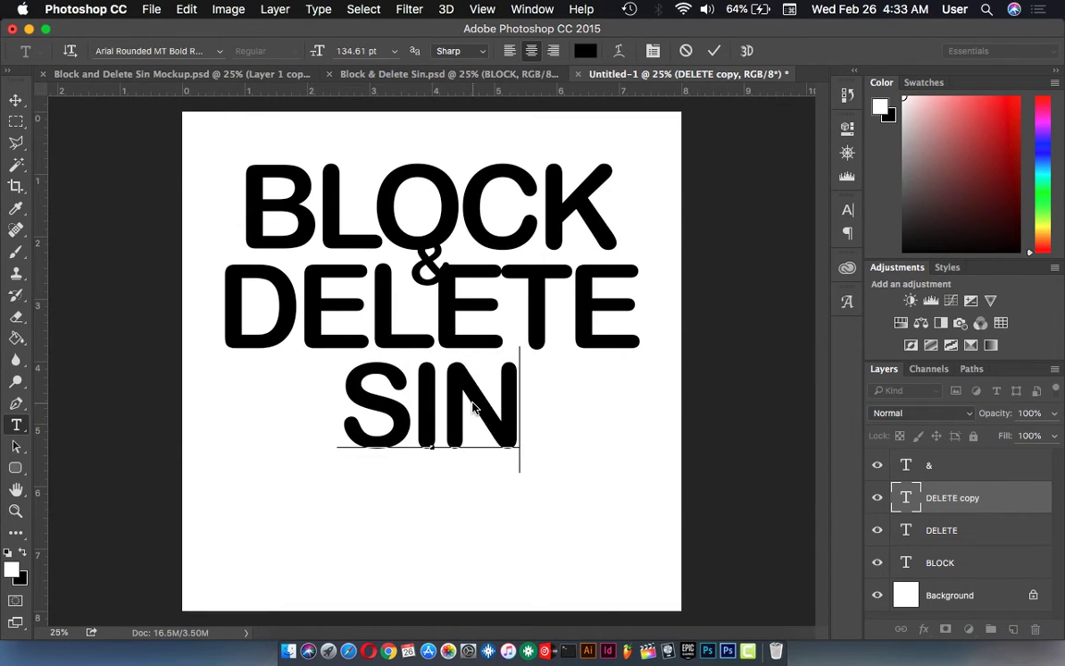
# Set the SIN text in the Edo SZ Regular font.
pyautogui.click(180, 52)
pyautogui.write('ed')
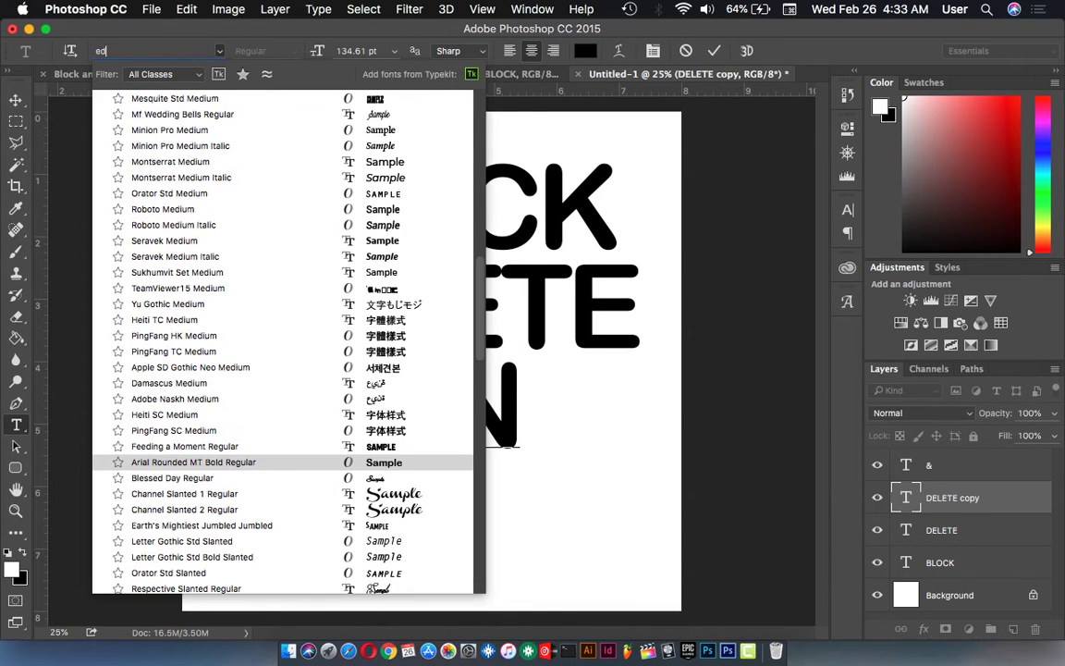
pyautogui.write('o')
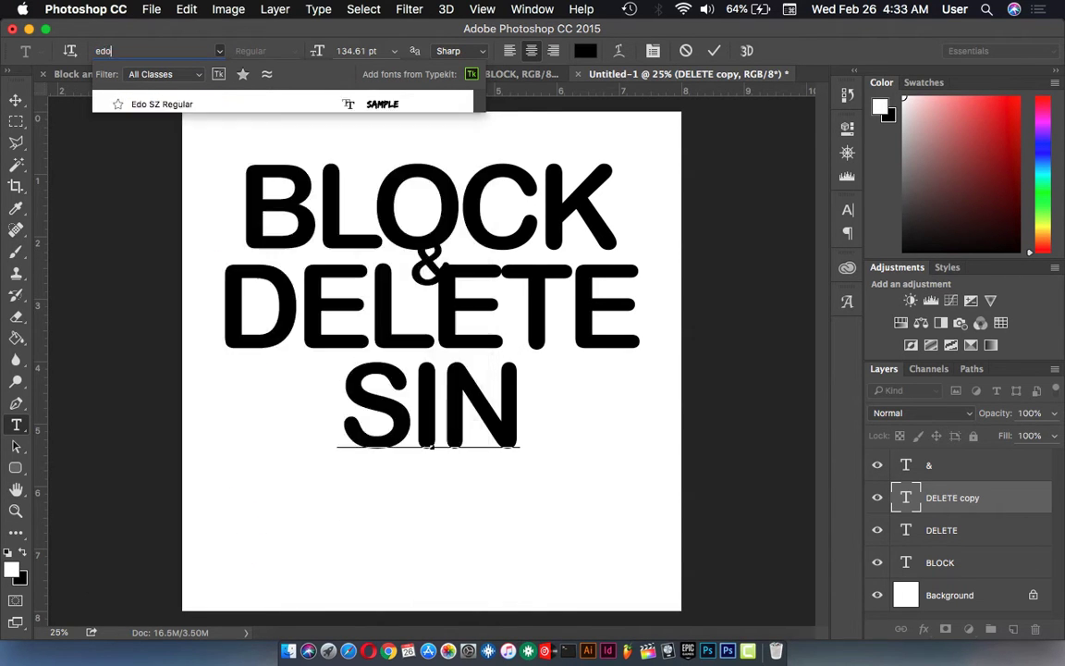
pyautogui.click(198, 104)
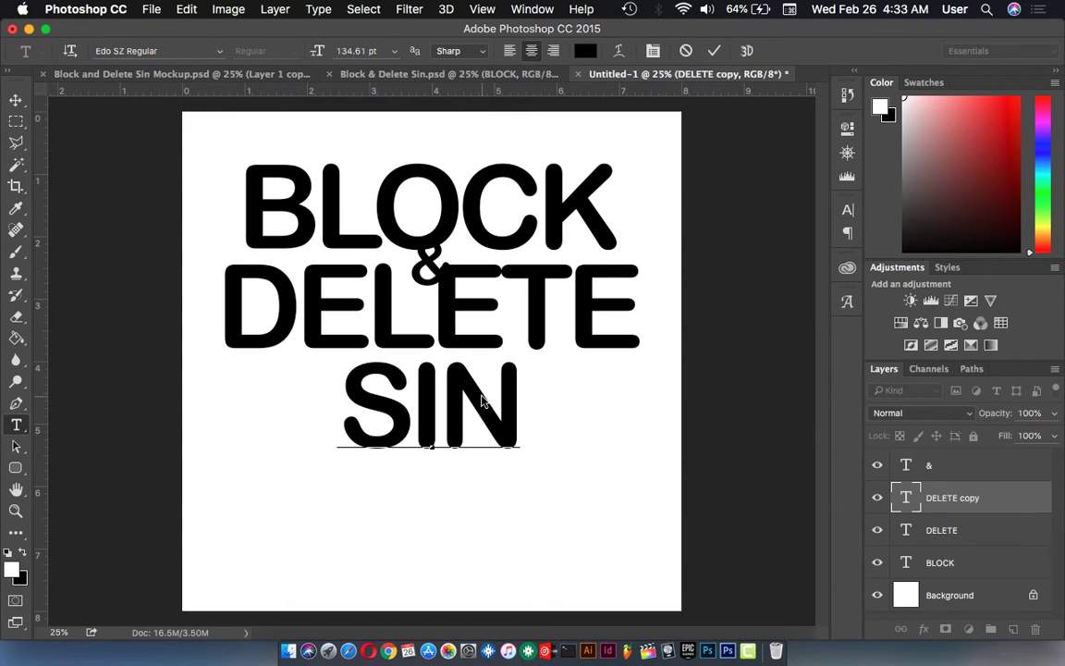
pyautogui.moveTo(514, 407); pyautogui.dragTo(130, 130)
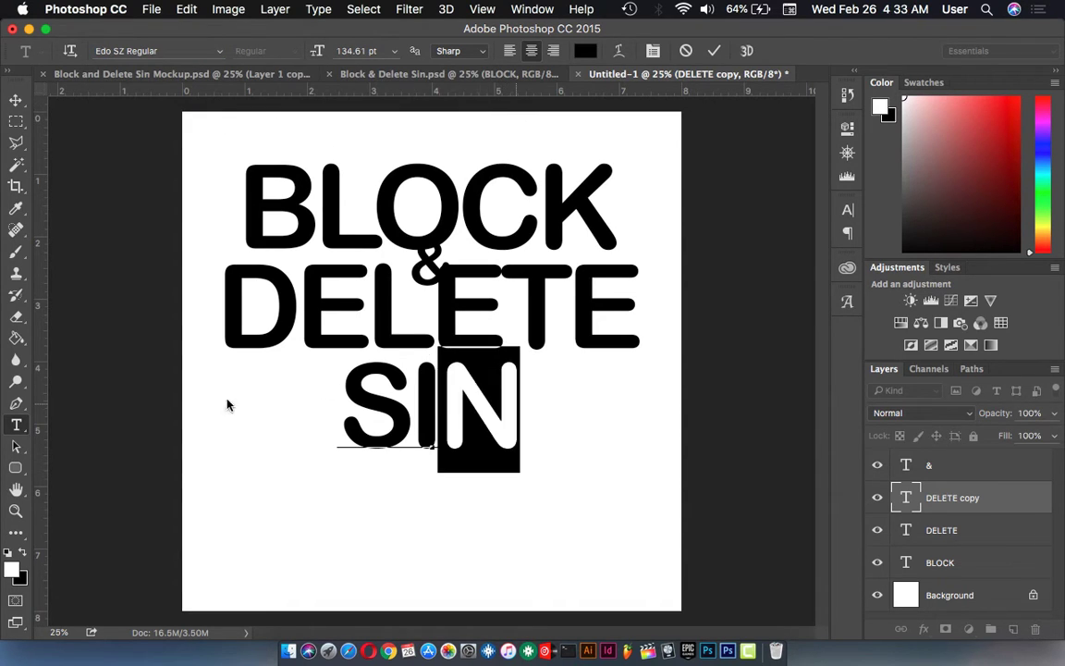
pyautogui.click(130, 53)
pyautogui.write('edo sz')
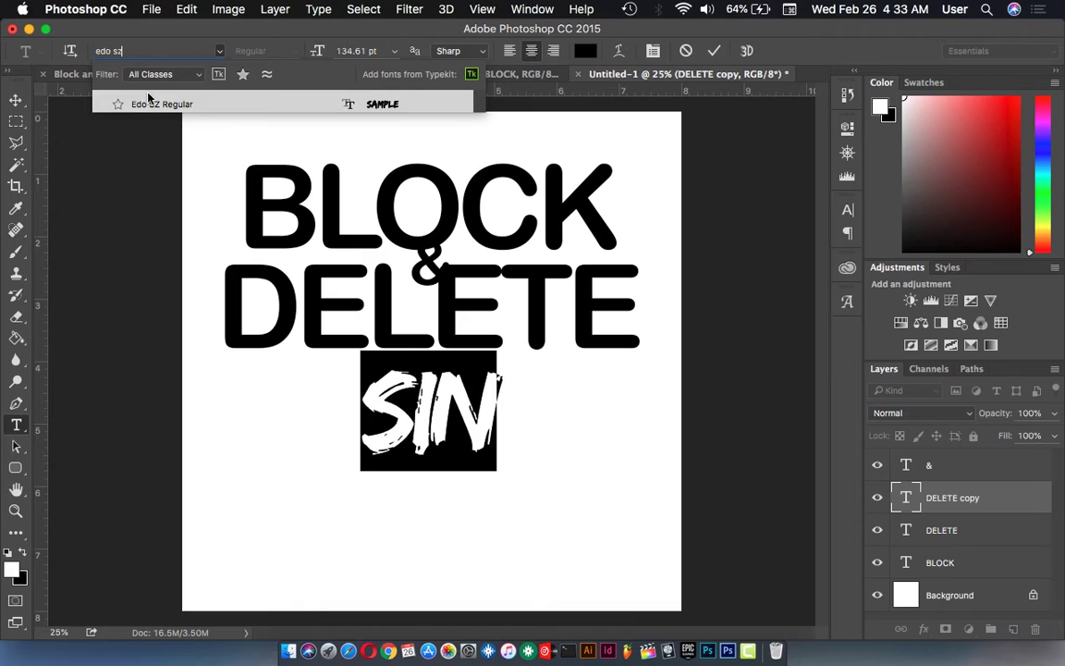
pyautogui.click(155, 105)
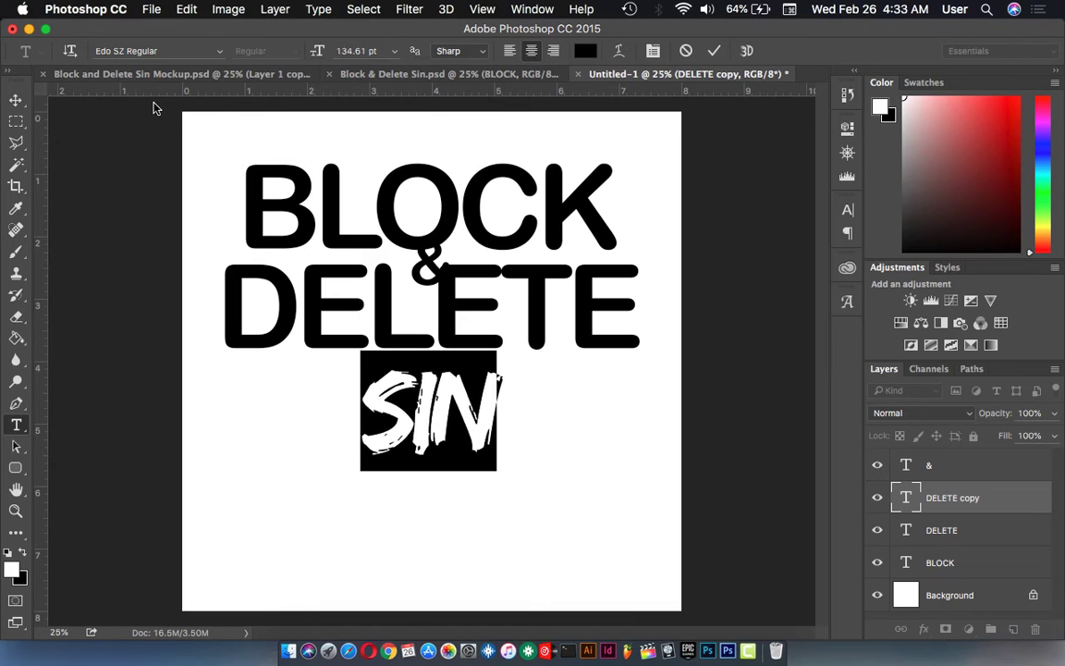
# Enlarge SIN to 298 pt and commit the text.
pyautogui.click(350, 52)
pyautogui.hotkey('shift', 'Up')
pyautogui.hotkey('shift', 'Up')
pyautogui.hotkey('shift', 'Up')
pyautogui.hotkey('shift', 'Up')
pyautogui.hotkey('shift', 'Up')
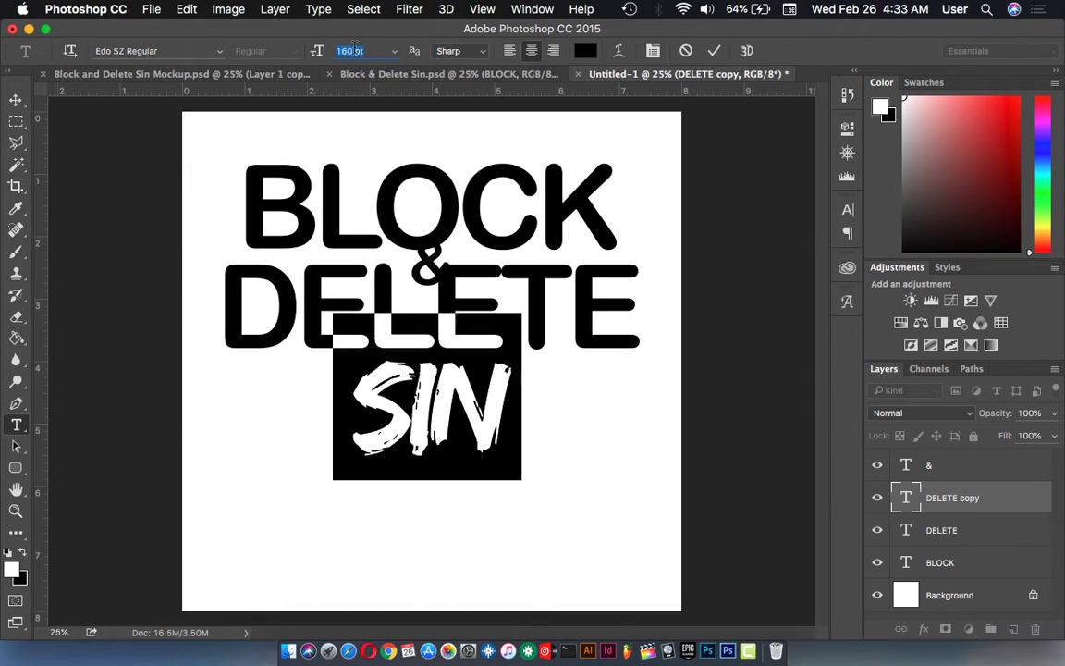
pyautogui.hotkey('shift', 'Up')
pyautogui.hotkey('shift', 'Up')
pyautogui.hotkey('shift', 'Up')
pyautogui.hotkey('shift', 'Up')
pyautogui.hotkey('shift', 'Up')
pyautogui.hotkey('shift', 'Up')
pyautogui.hotkey('shift', 'Up')
pyautogui.hotkey('shift', 'Up')
pyautogui.hotkey('shift', 'Up')
pyautogui.click(712, 52)
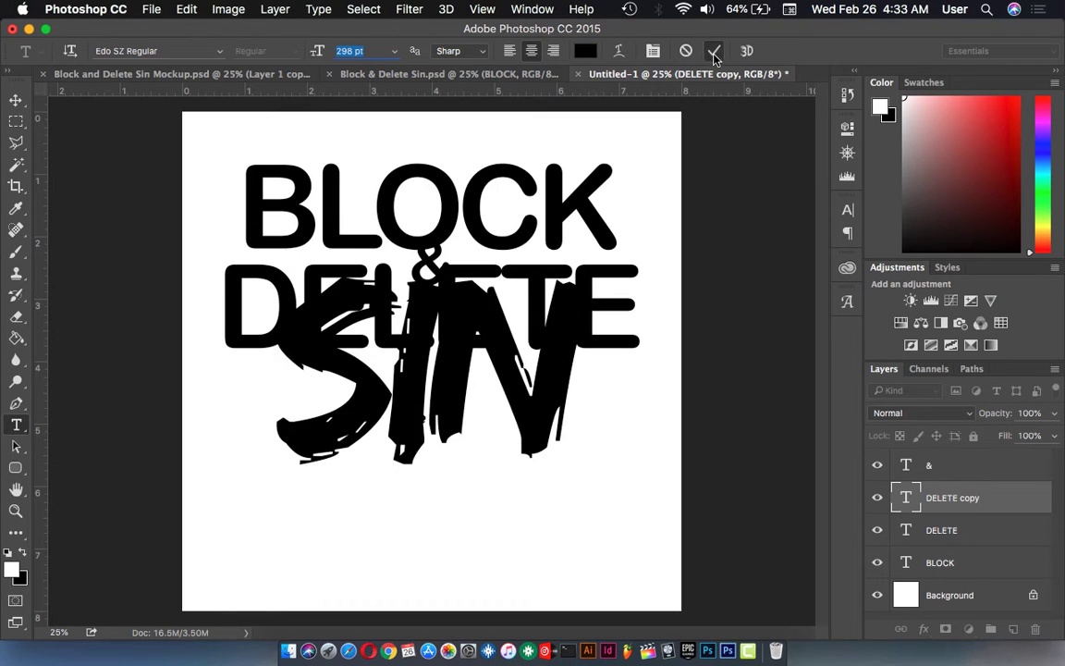
# Drag the SIN lettering down with the Move tool so it sits beneath DELETE.
pyautogui.click(17, 101)
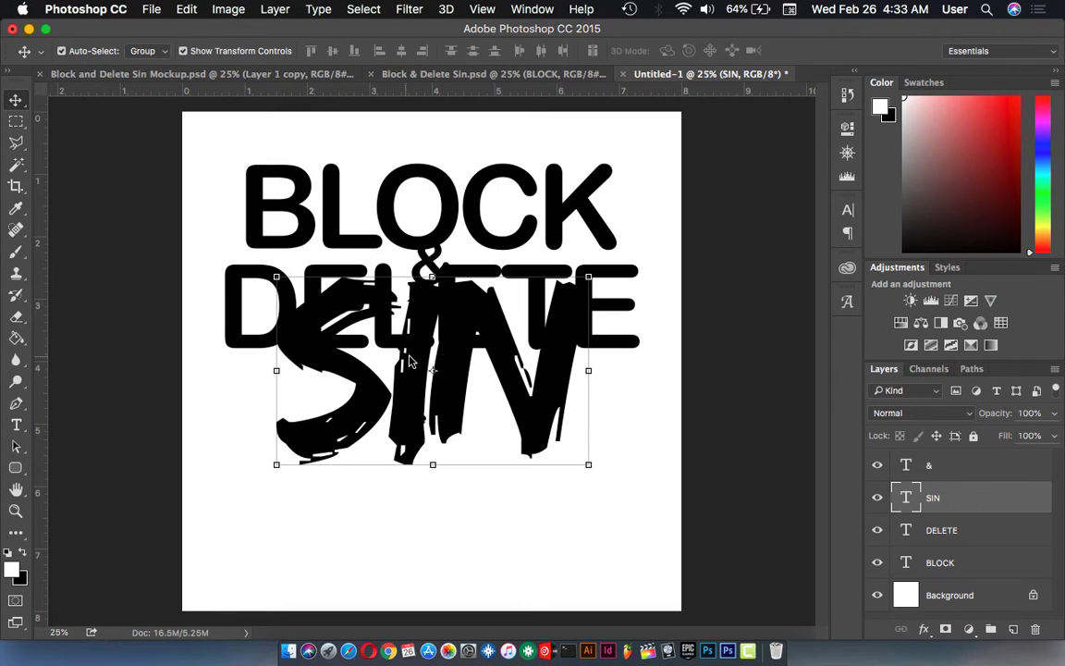
pyautogui.moveTo(462, 350); pyautogui.dragTo(457, 421)
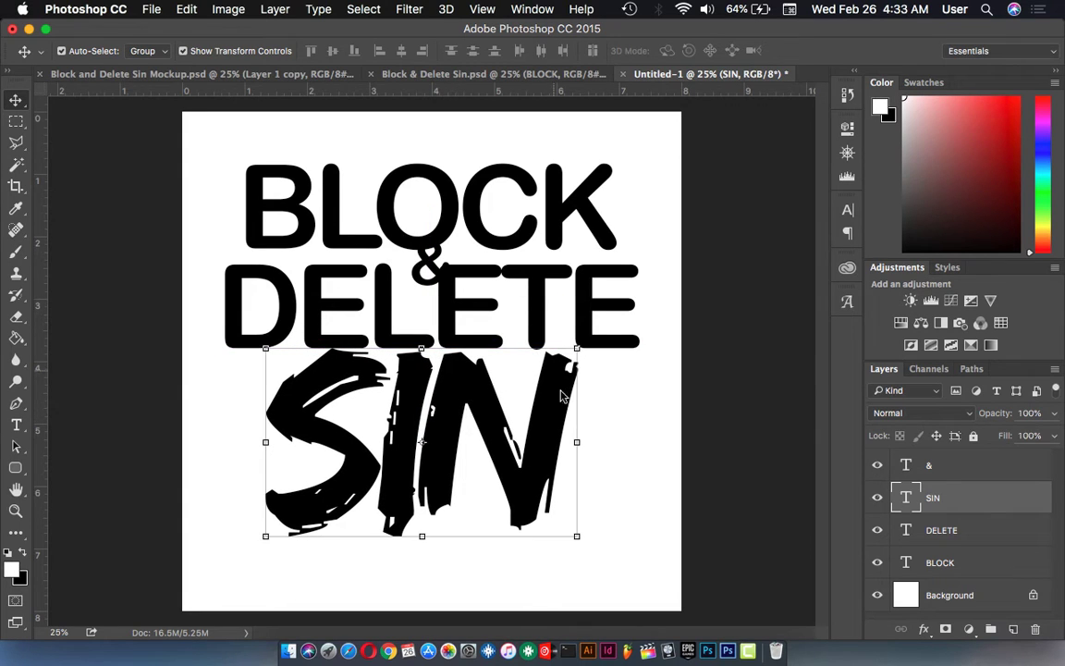
pyautogui.click(647, 433)
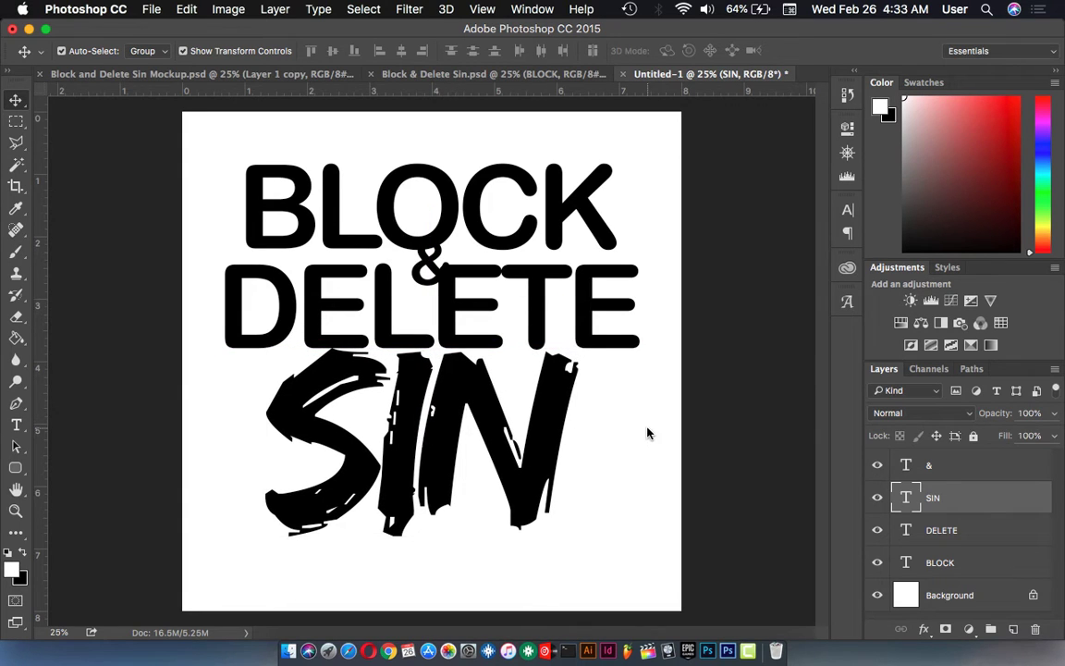
# Compare the layout against the Block & Delete Sin artwork and T-shirt mockup documents.
pyautogui.click(488, 74)
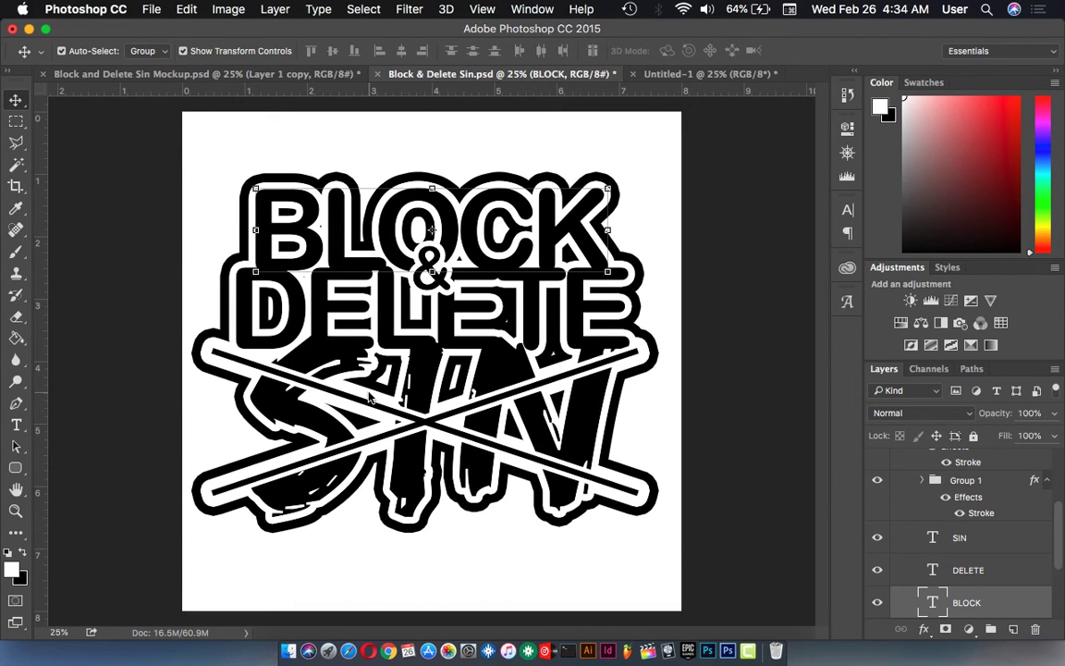
pyautogui.click(682, 75)
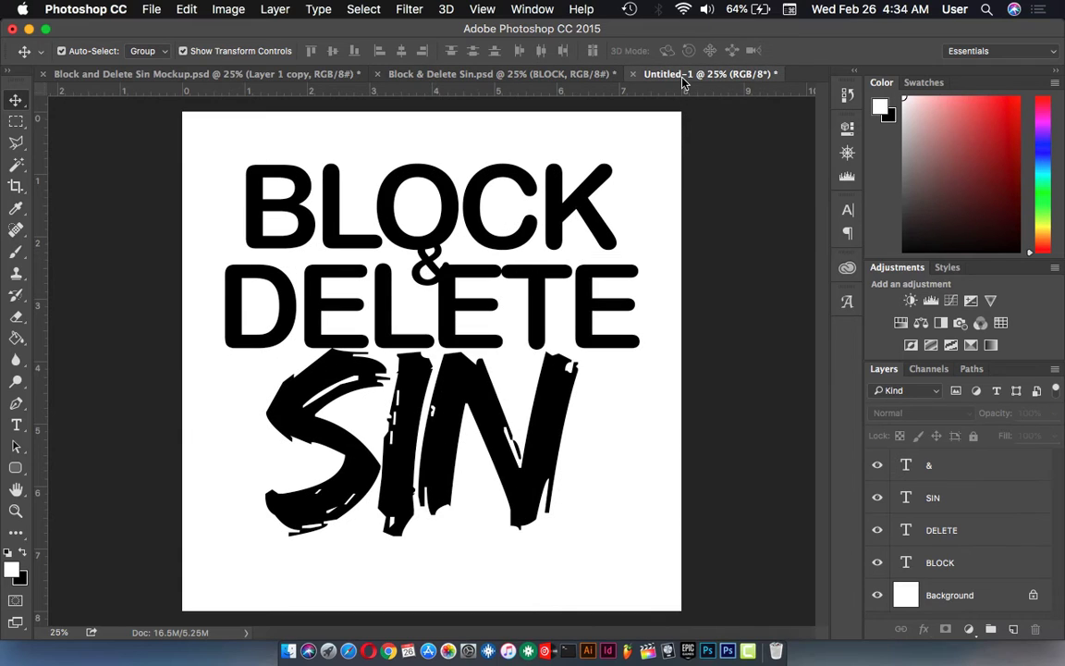
pyautogui.click(16, 424)
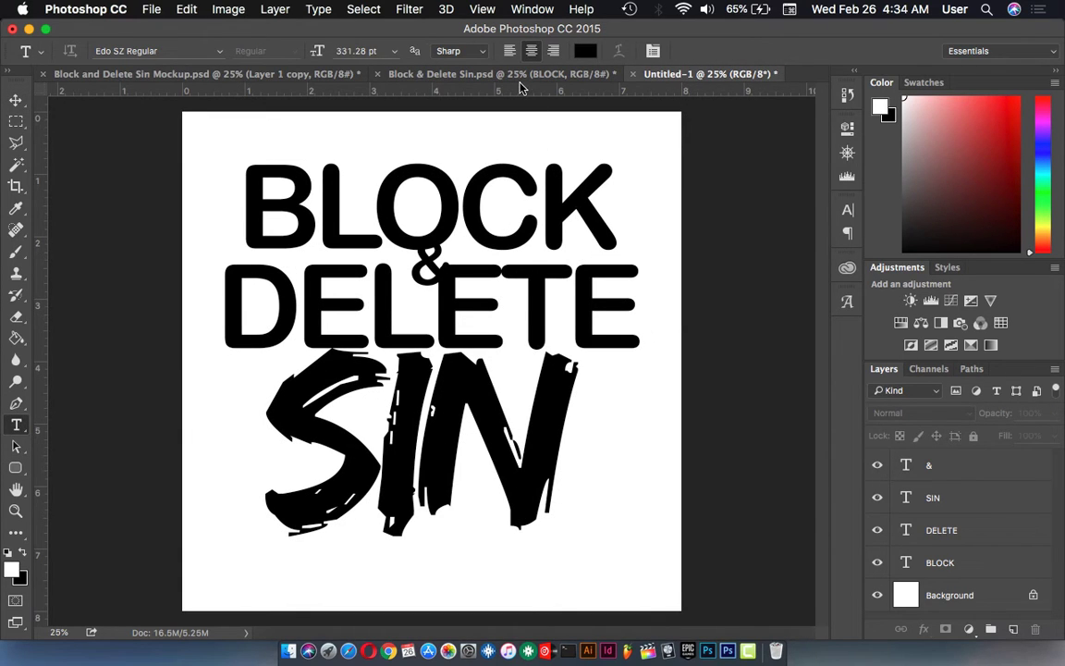
pyautogui.click(279, 73)
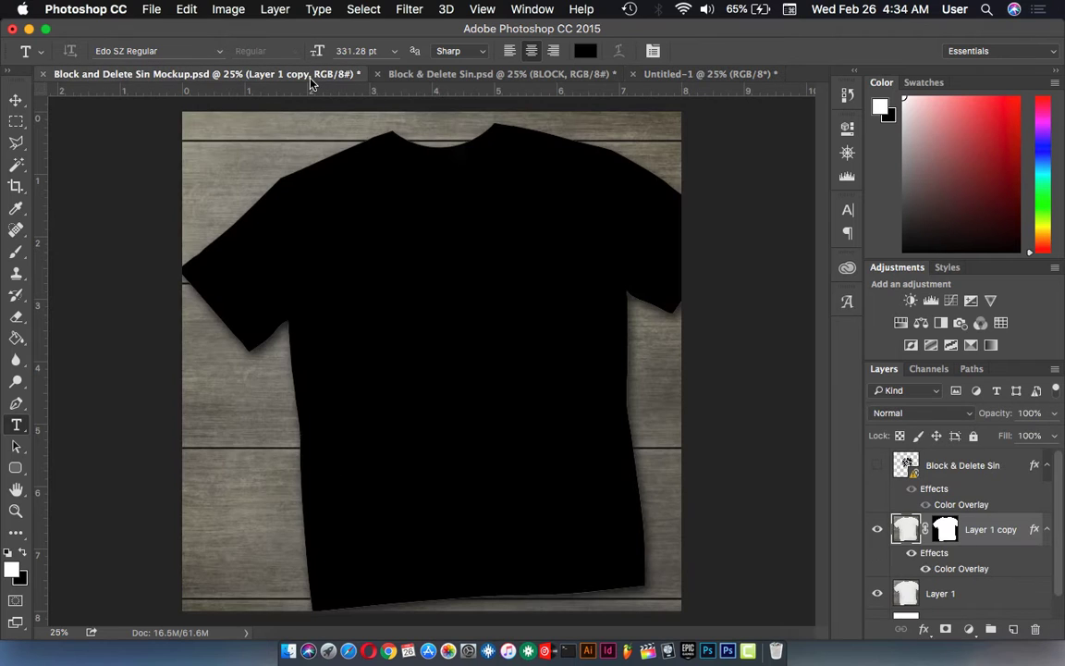
pyautogui.click(428, 76)
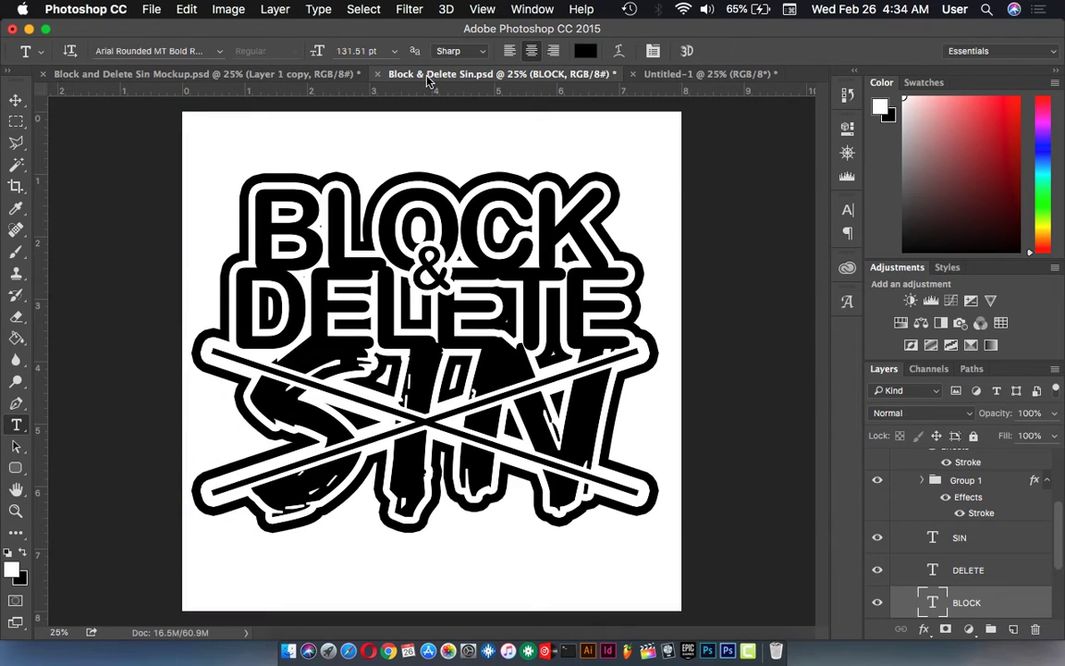
pyautogui.click(691, 76)
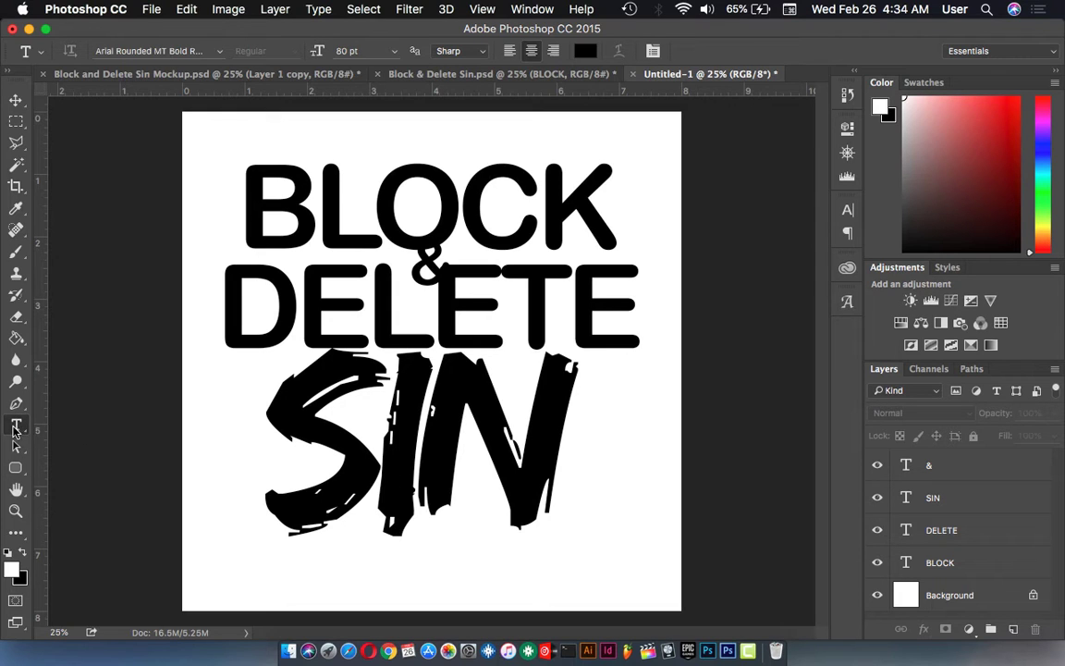
# Select all SIN text and adjust its tracking in the Character panel, committing the edit.
pyautogui.click(375, 451)
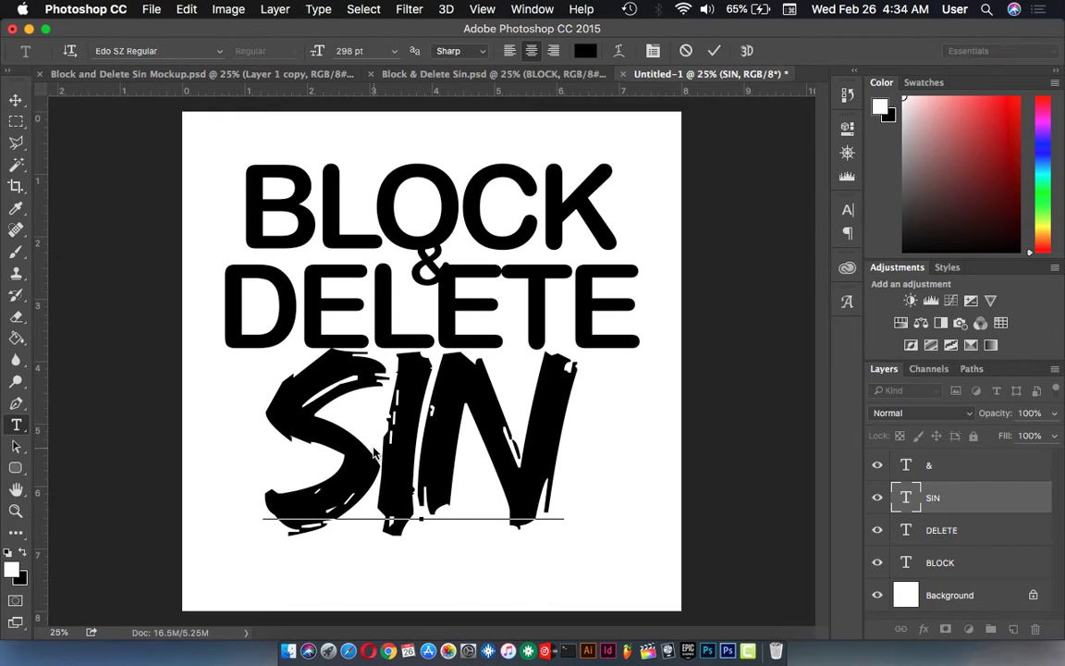
pyautogui.press('super+a')
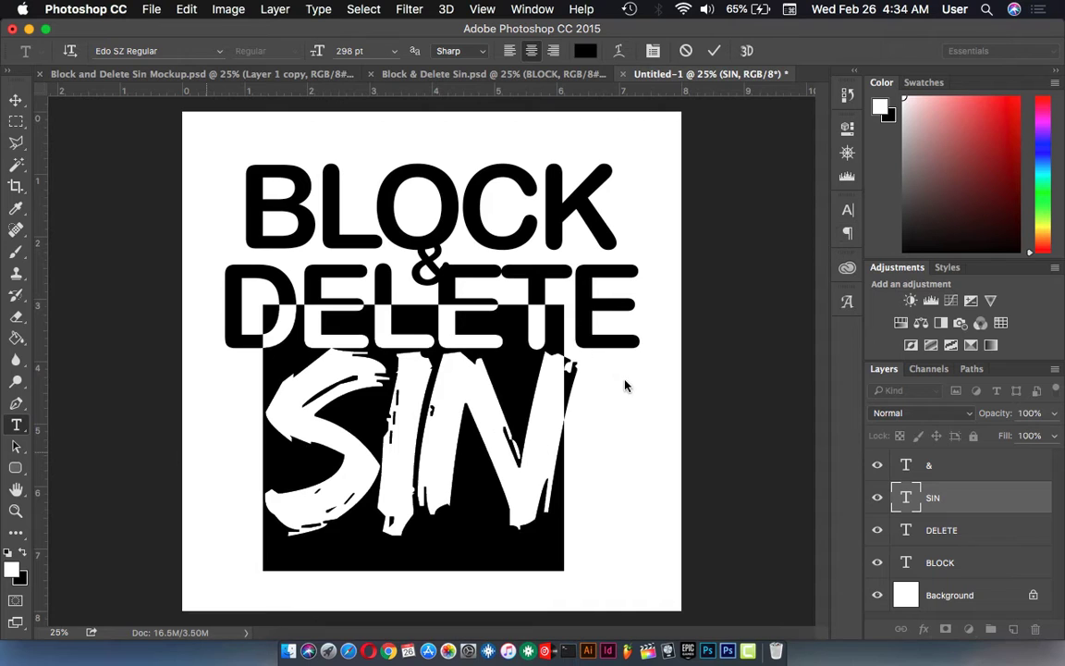
pyautogui.click(848, 210)
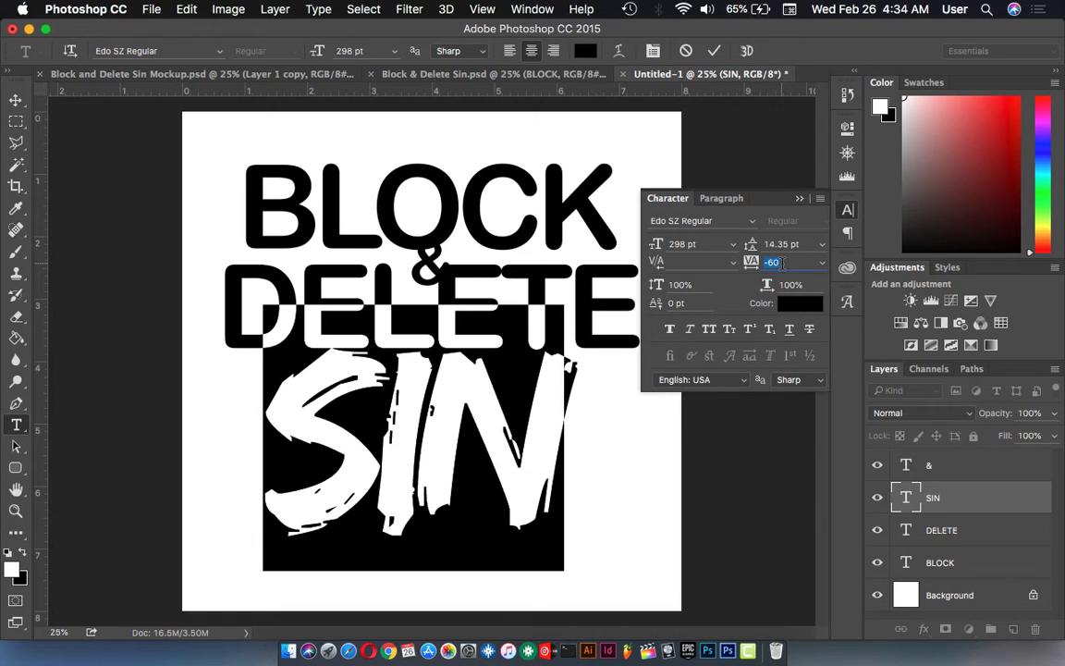
pyautogui.hotkey('shift', 'Up')
pyautogui.hotkey('shift', 'Up')
pyautogui.hotkey('shift', 'Up')
pyautogui.hotkey('shift', 'Up')
pyautogui.press('Down')
pyautogui.press('Down')
pyautogui.press('Down')
pyautogui.press('Down')
pyautogui.press('Down')
pyautogui.press('Down')
pyautogui.press('Down')
pyautogui.press('Down')
pyautogui.press('Down')
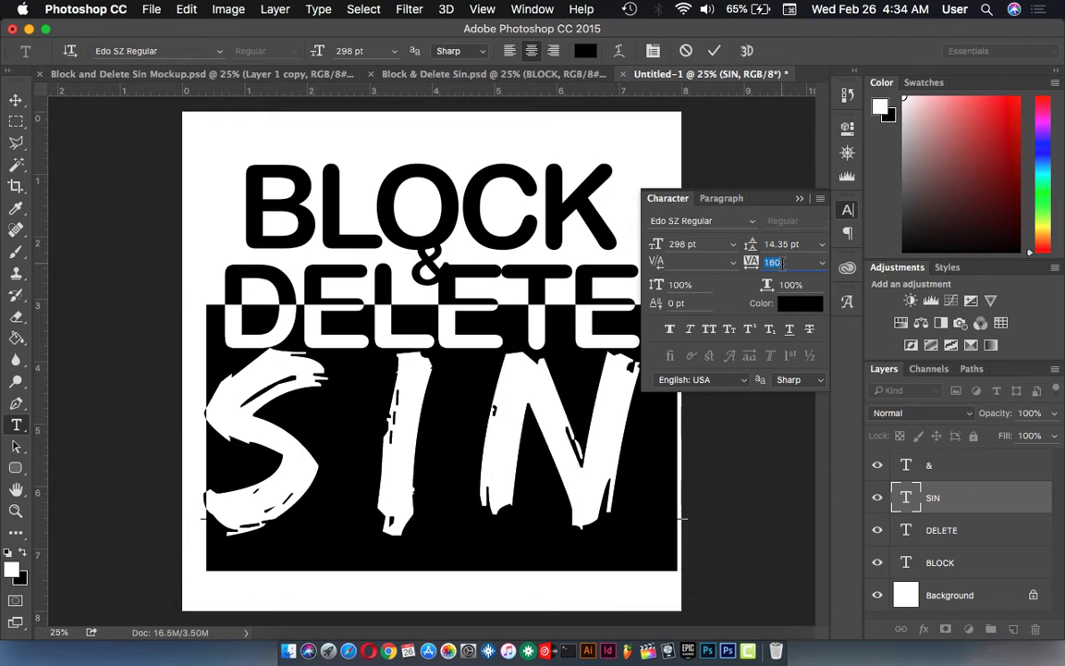
pyautogui.press('Down')
pyautogui.press('Down')
pyautogui.press('Down')
pyautogui.press('Down')
pyautogui.press('Down')
pyautogui.press('Down')
pyautogui.press('Down')
pyautogui.press('Down')
pyautogui.press('Down')
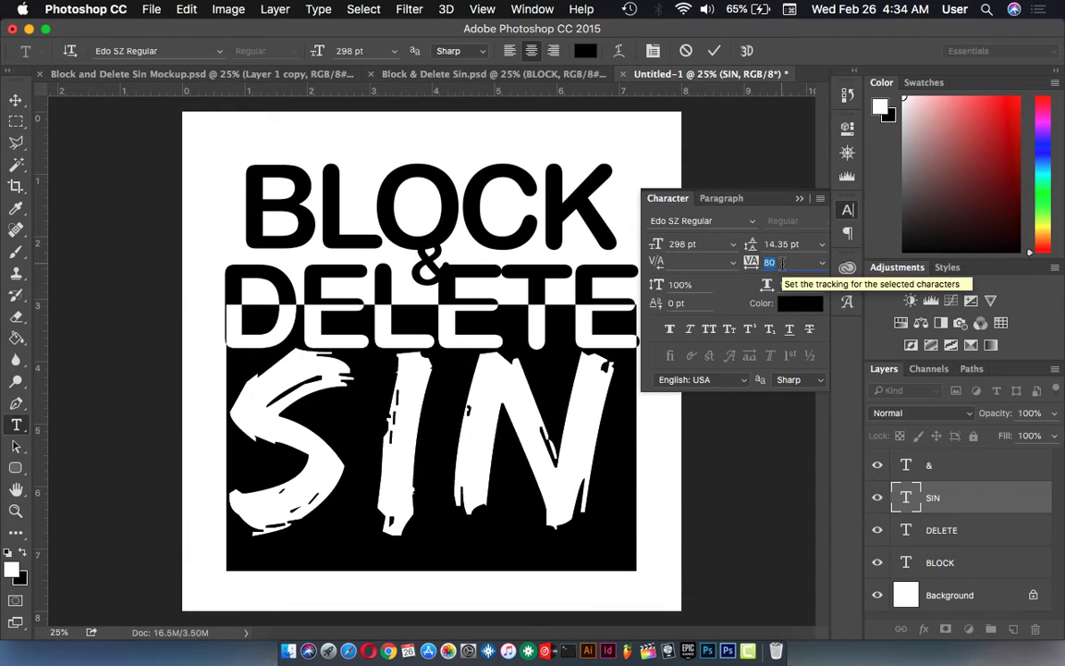
pyautogui.press('Down')
pyautogui.press('Down')
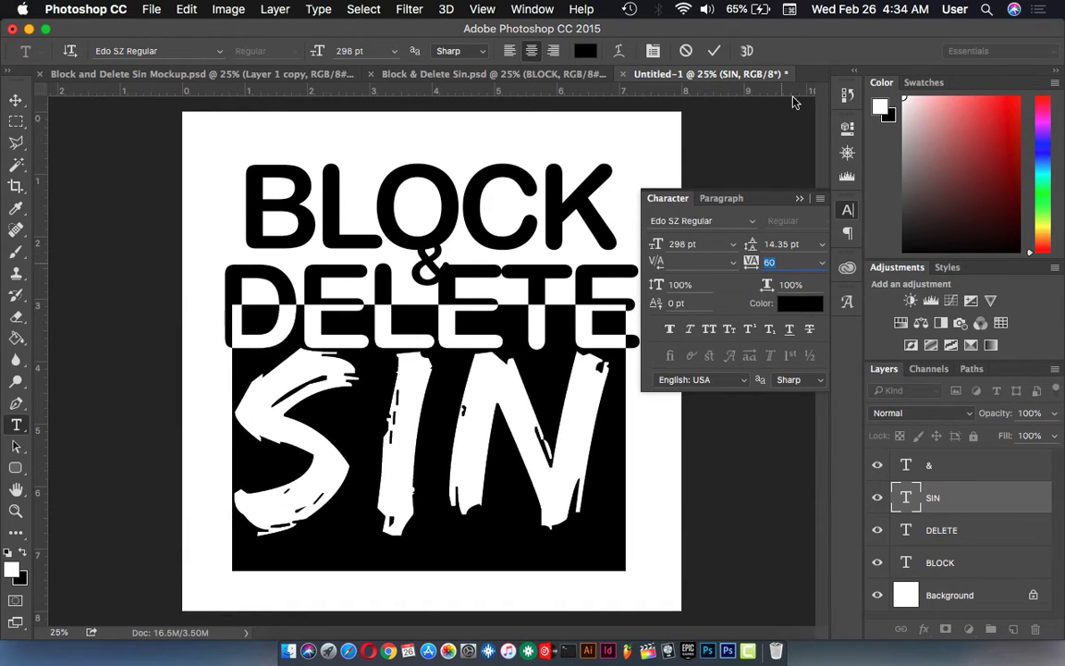
pyautogui.click(716, 51)
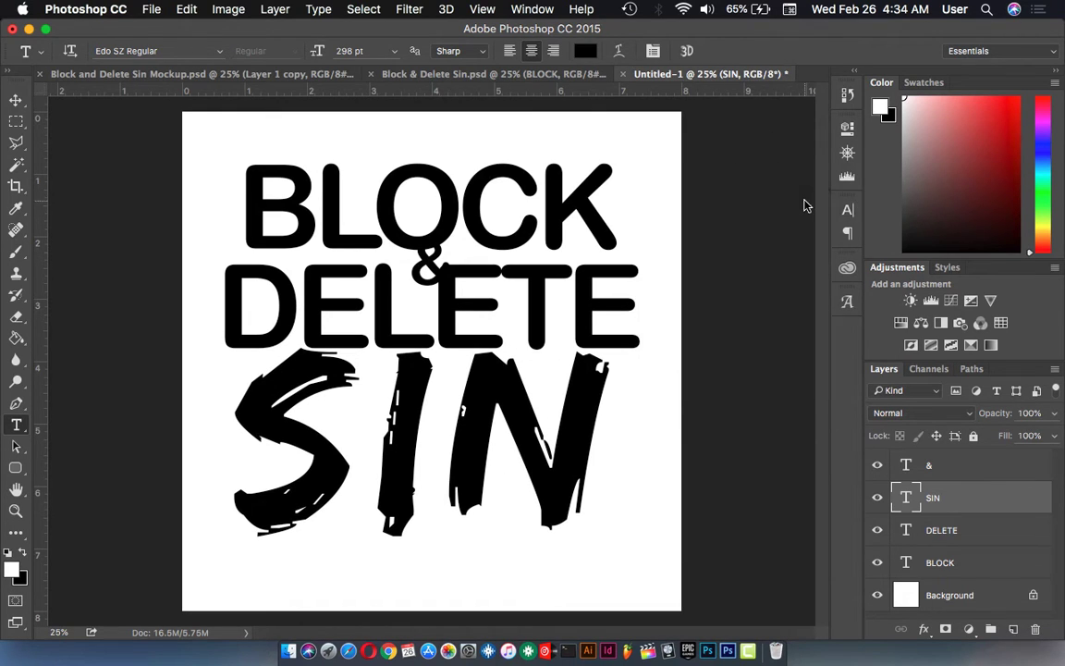
# Reselect SIN, lower its tracking to 20, commit, and close the Character panel.
pyautogui.click(374, 453)
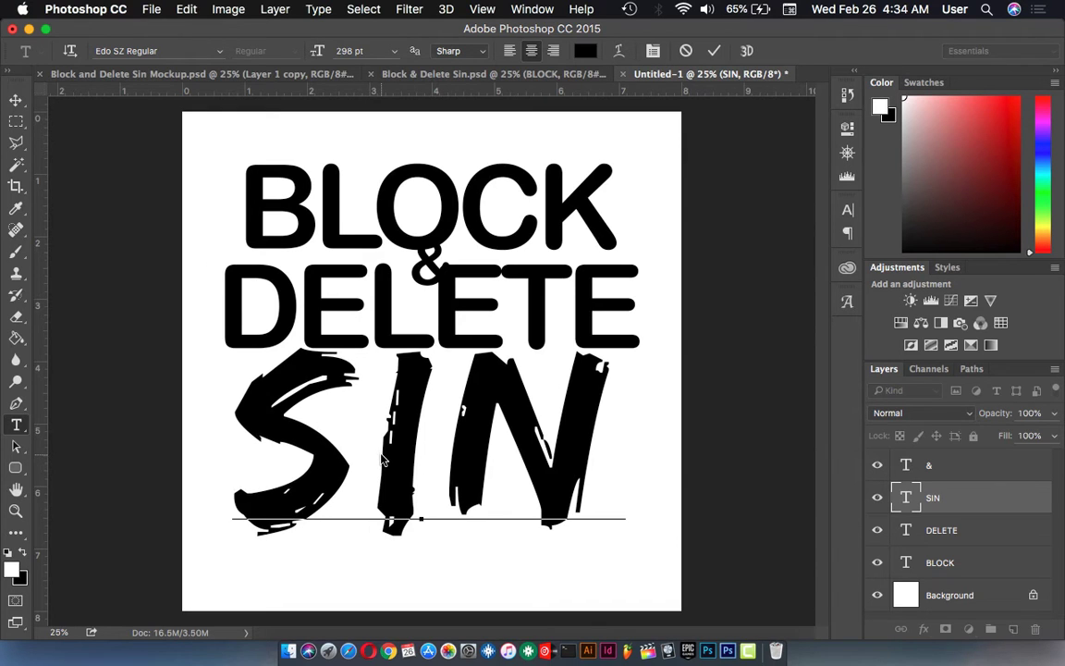
pyautogui.hotkey('ctrl', 'a')
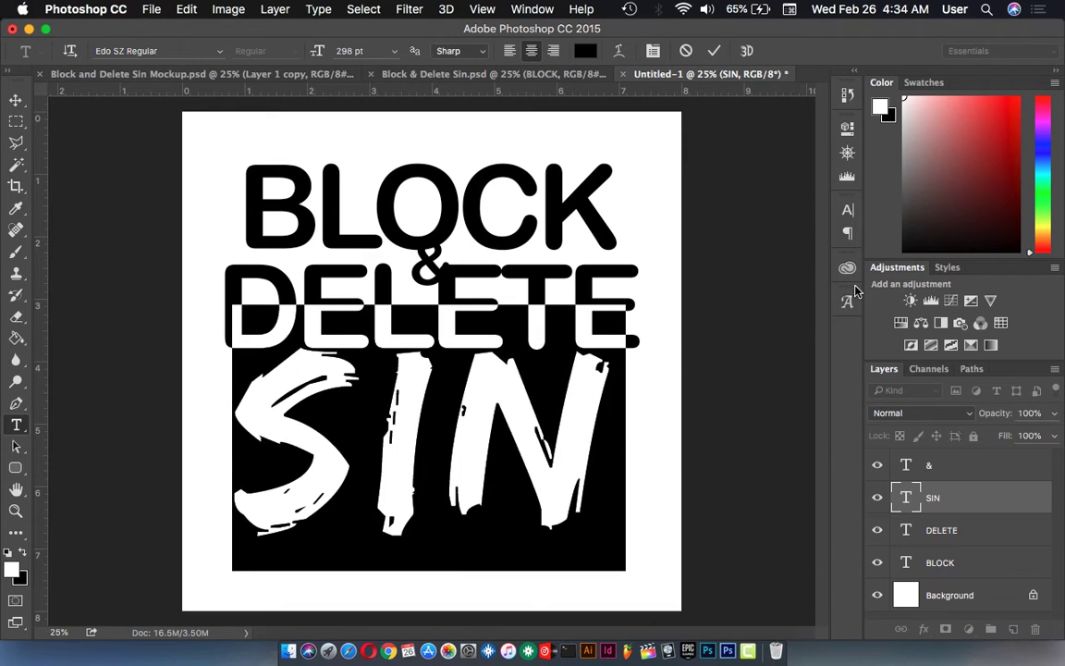
pyautogui.click(847, 210)
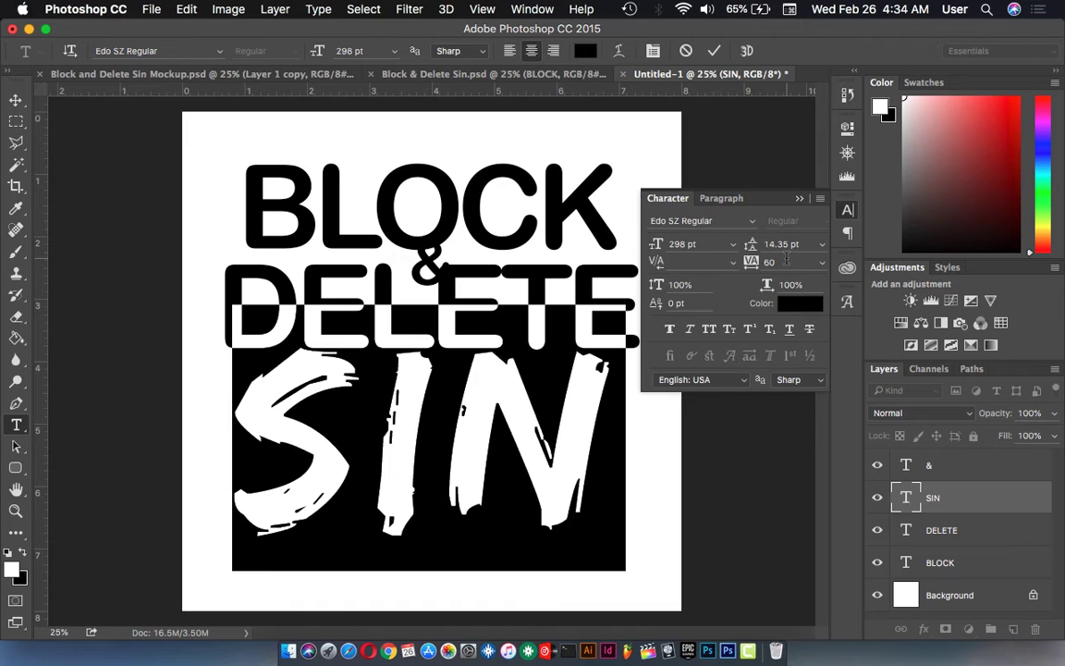
pyautogui.press('Down')
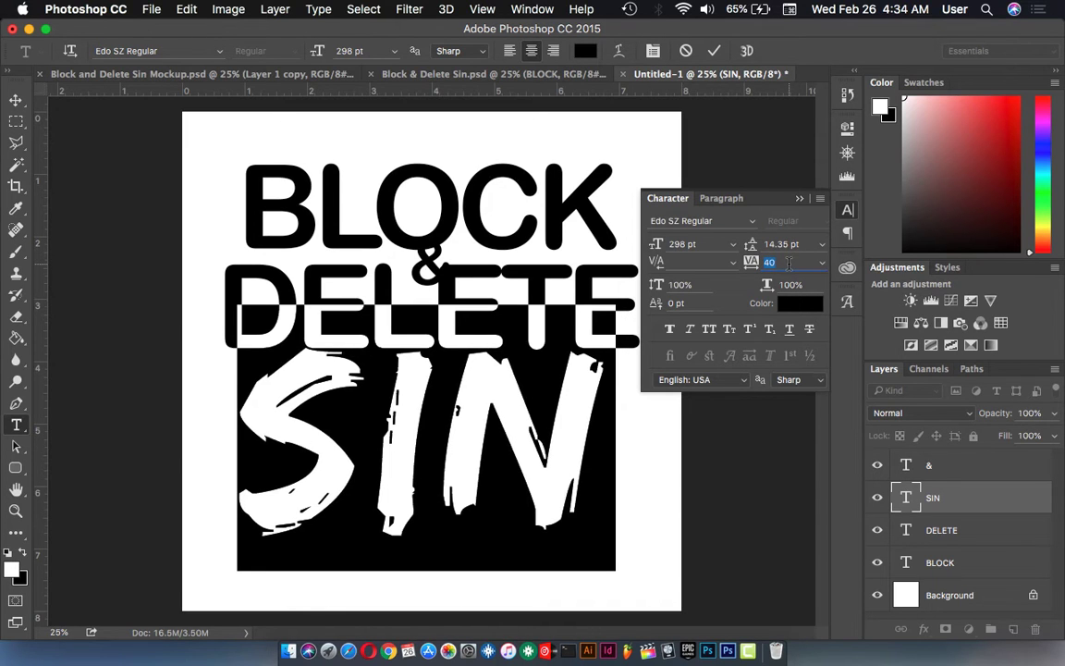
pyautogui.press('Down')
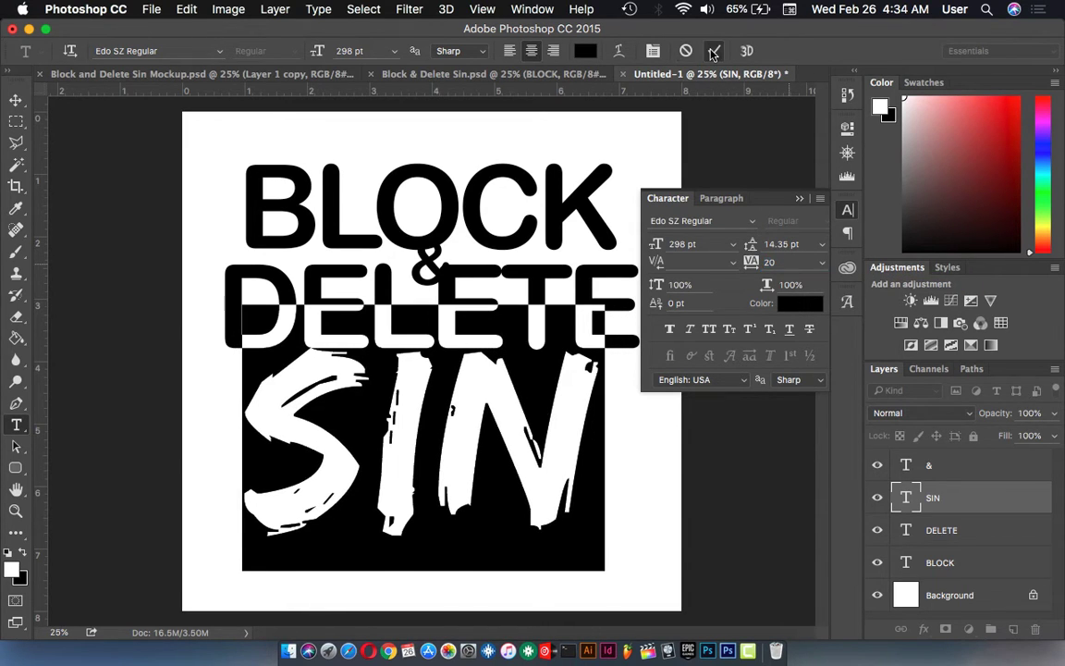
pyautogui.click(711, 51)
pyautogui.click(799, 199)
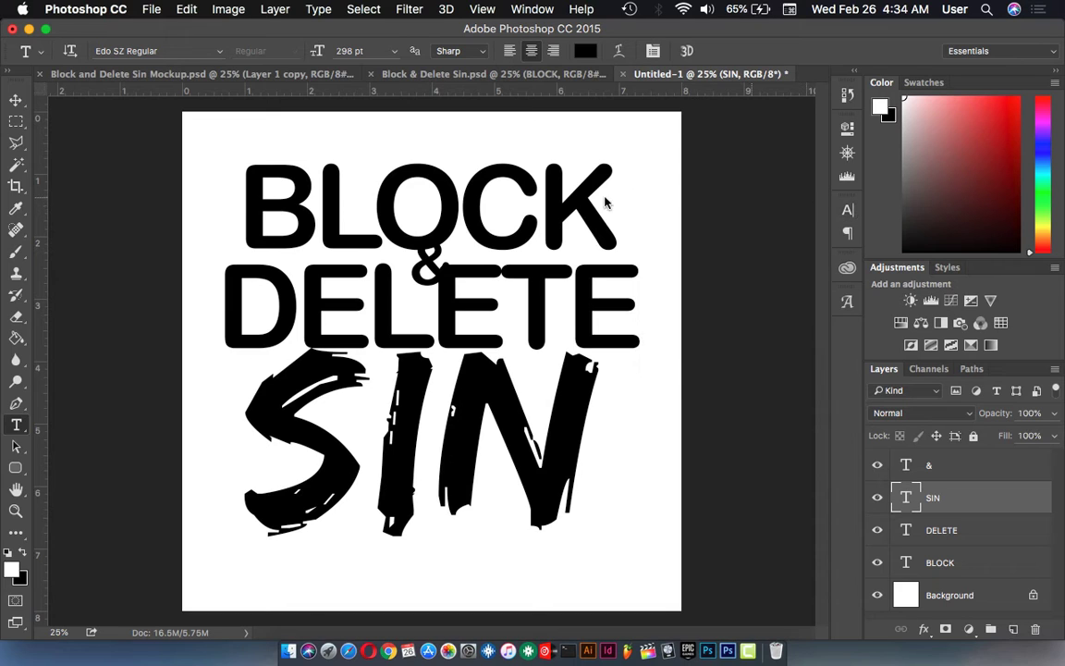
pyautogui.click(528, 76)
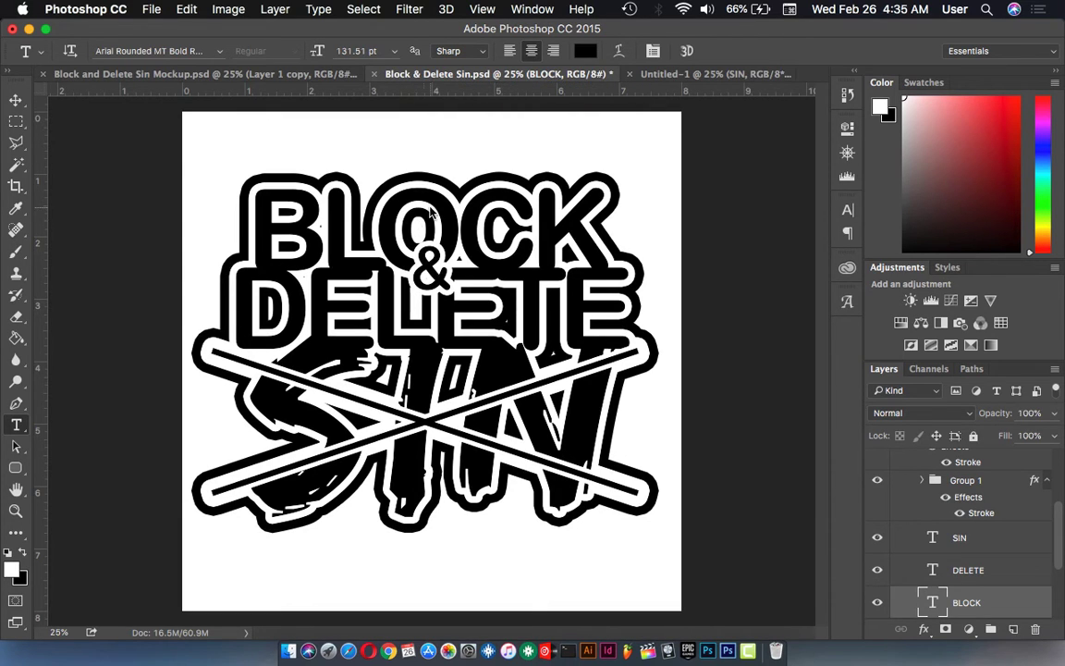
pyautogui.scroll(5, 343, 255)
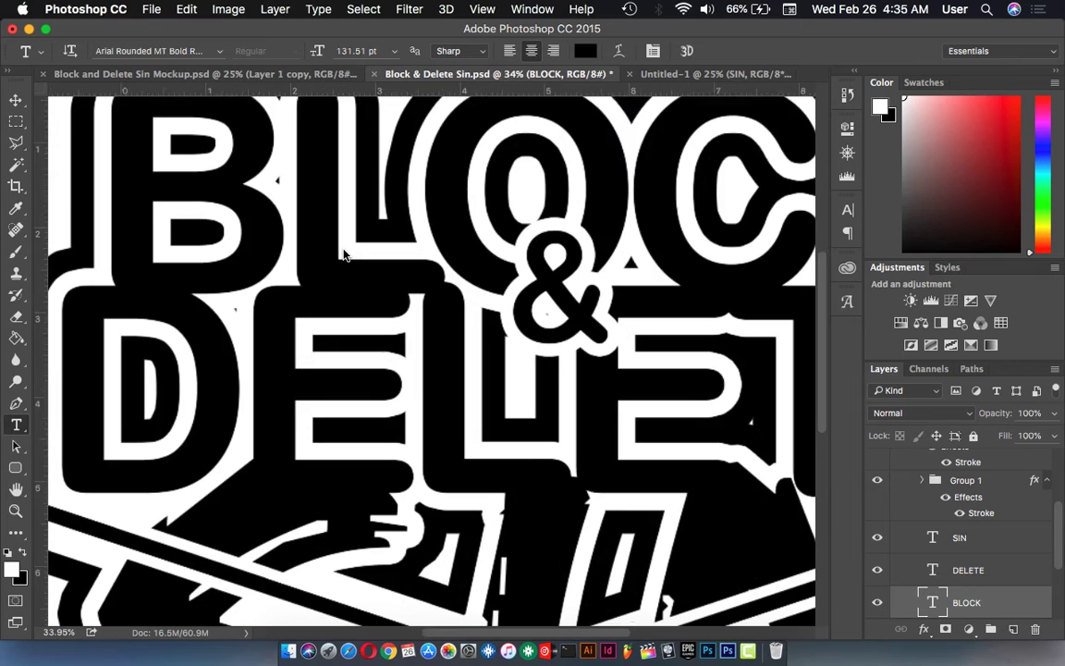
pyautogui.scroll(1, 344, 240)
pyautogui.scroll(2, 323, 245)
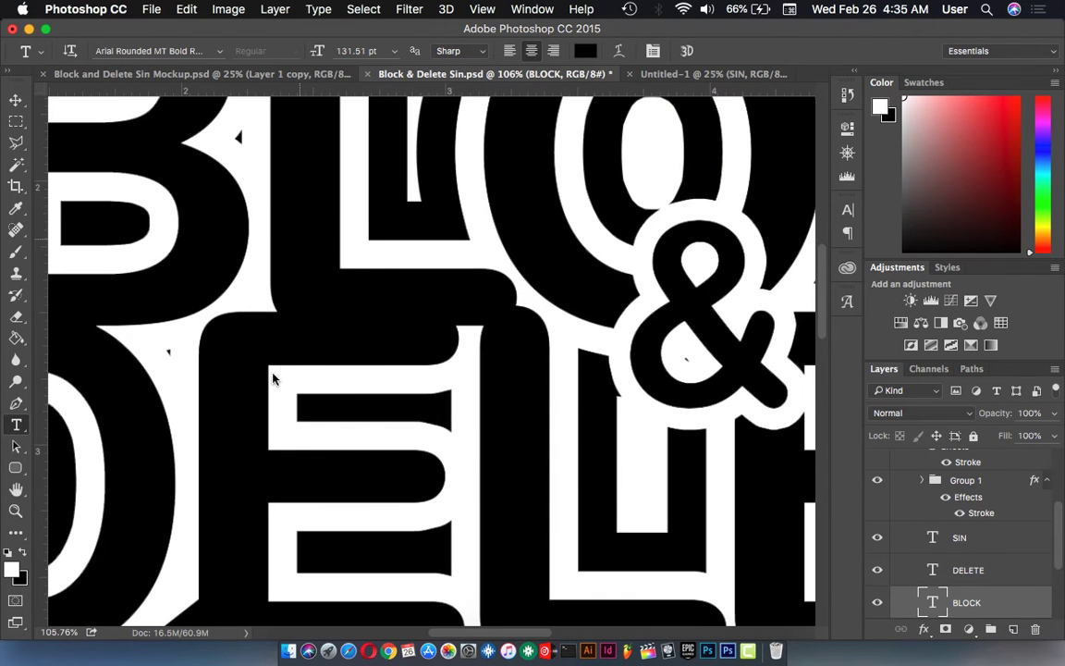
pyautogui.scroll(-6, 264, 349)
pyautogui.scroll(2, 323, 330)
pyautogui.scroll(1, 310, 337)
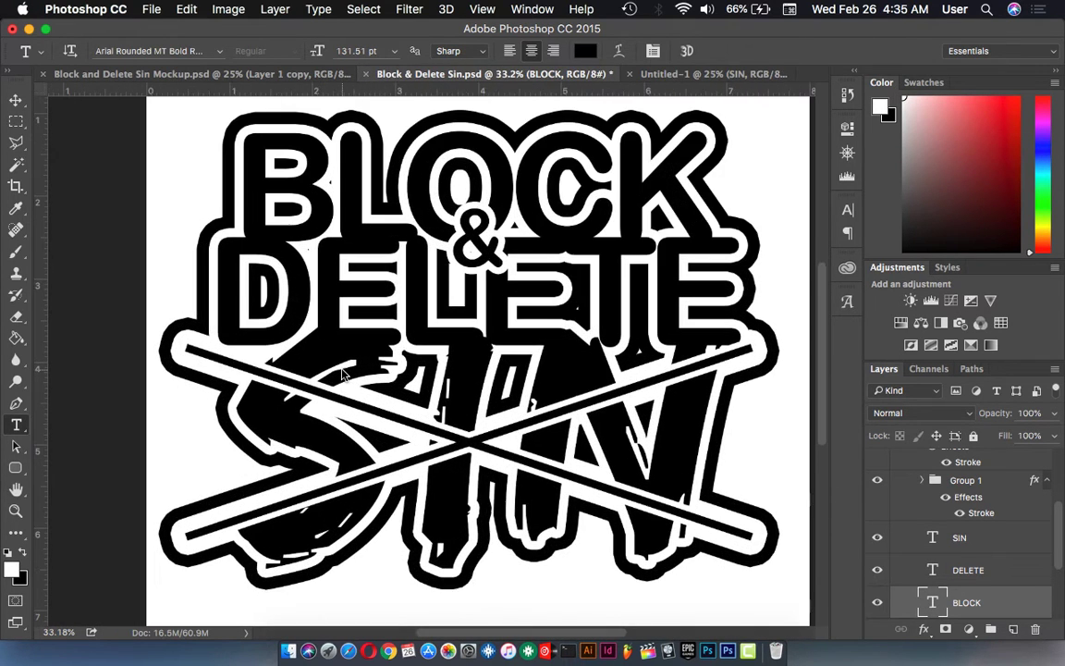
pyautogui.scroll(-1, 471, 220)
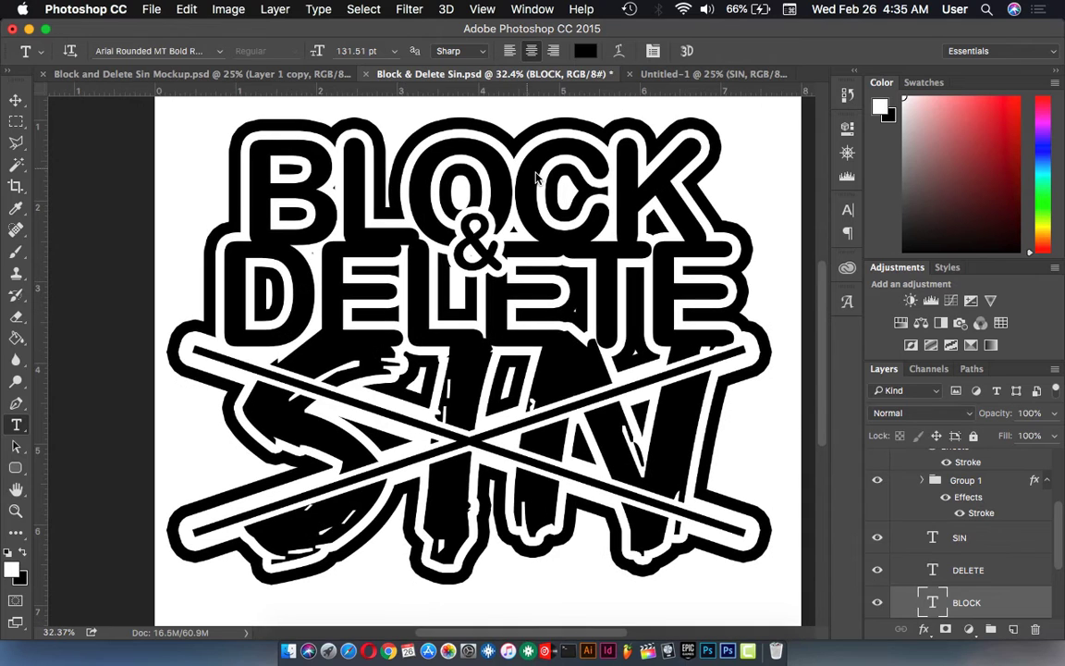
pyautogui.click(712, 74)
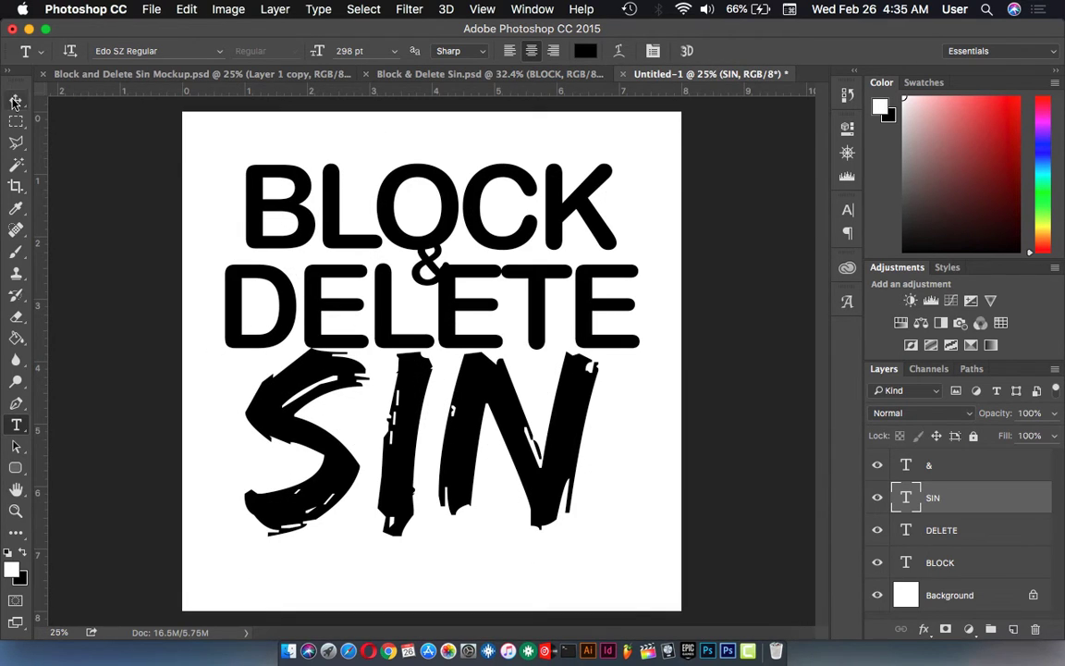
# Nudge the DELETE line and the SIN word upward with the arrow keys.
pyautogui.click(16, 99)
pyautogui.click(377, 292)
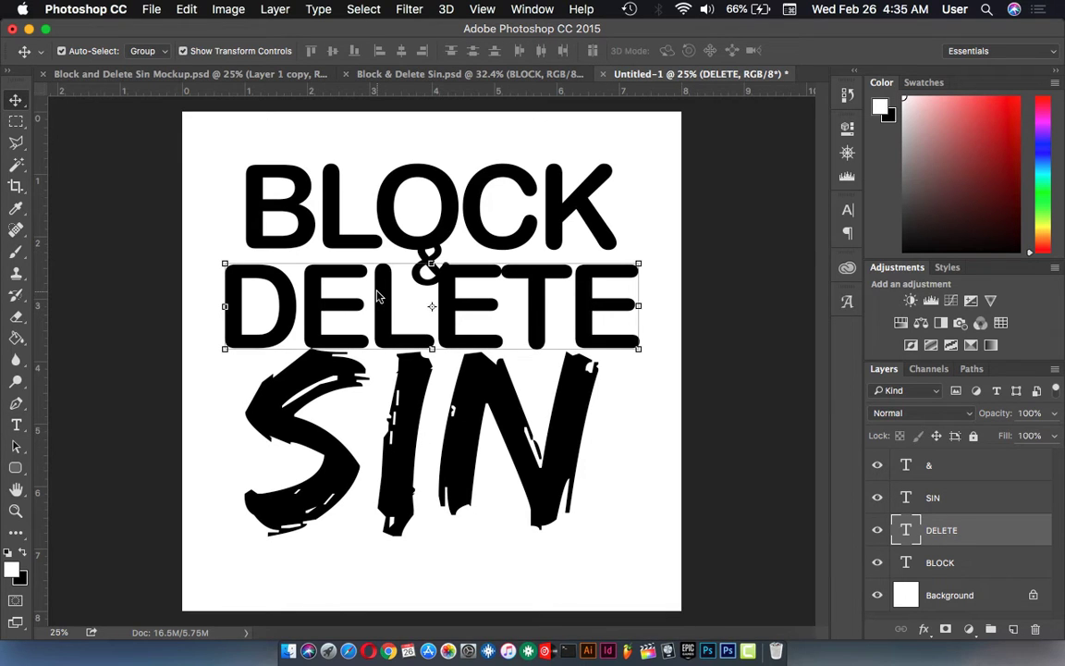
pyautogui.press('Up')
pyautogui.press('Up')
pyautogui.press('Up')
pyautogui.press('Up')
pyautogui.press('Up')
pyautogui.press('Up')
pyautogui.press('Up')
pyautogui.press('Up')
pyautogui.press('Up')
pyautogui.press('Up')
pyautogui.press('Up')
pyautogui.press('Up')
pyautogui.press('Up')
pyautogui.press('Up')
pyautogui.press('Up')
pyautogui.press('Up')
pyautogui.press('Up')
pyautogui.press('Up')
pyautogui.press('Up')
pyautogui.press('Up')
pyautogui.press('Up')
pyautogui.press('Up')
pyautogui.press('Up')
pyautogui.press('Up')
pyautogui.press('Up')
pyautogui.press('Up')
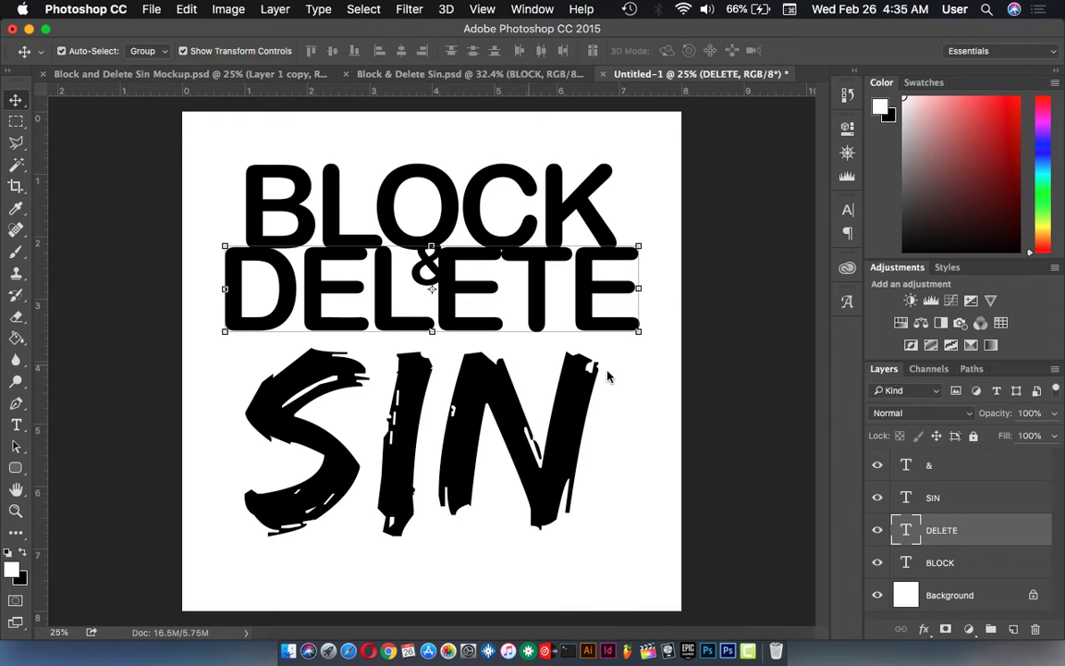
pyautogui.click(721, 347)
pyautogui.click(470, 411)
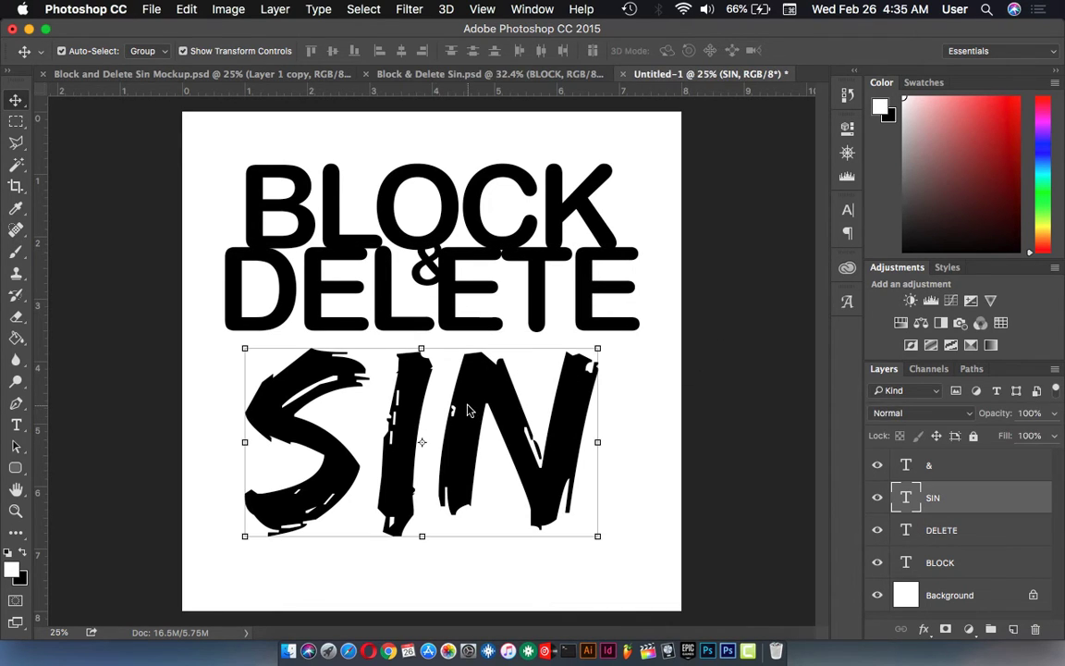
pyautogui.hotkey('shift', 'Up')
pyautogui.hotkey('shift', 'Up')
pyautogui.hotkey('shift', 'Up')
pyautogui.hotkey('shift', 'Up')
pyautogui.hotkey('shift', 'Up')
pyautogui.hotkey('shift', 'Up')
pyautogui.hotkey('shift', 'Up')
pyautogui.hotkey('shift', 'Up')
pyautogui.hotkey('shift', 'Up')
pyautogui.hotkey('shift', 'Up')
pyautogui.hotkey('shift', 'Up')
pyautogui.click(793, 341)
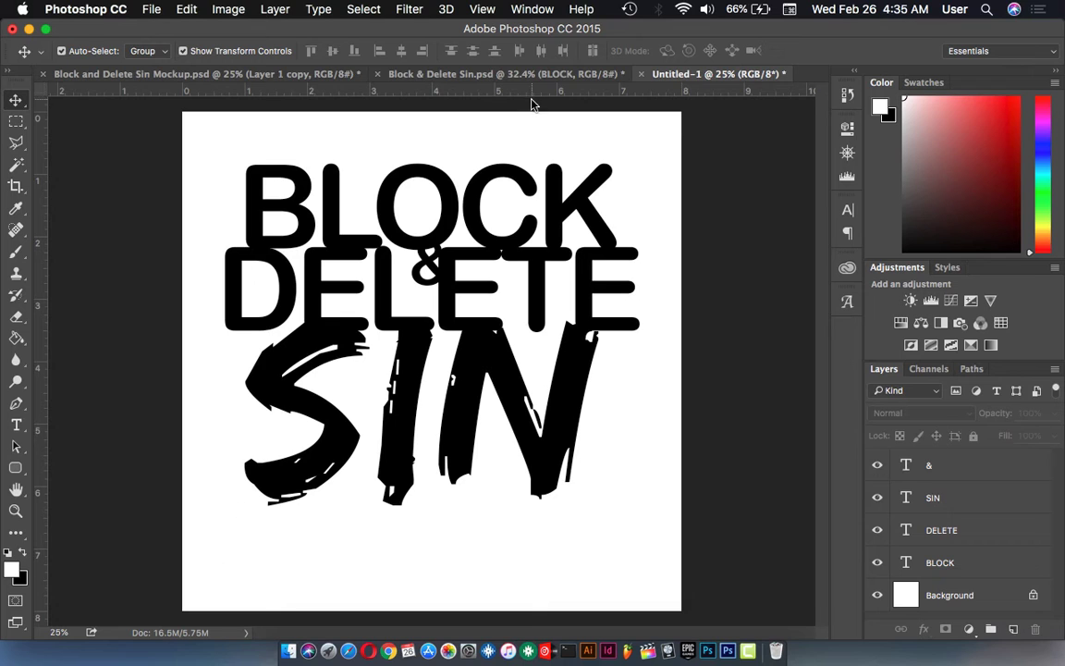
pyautogui.click(476, 73)
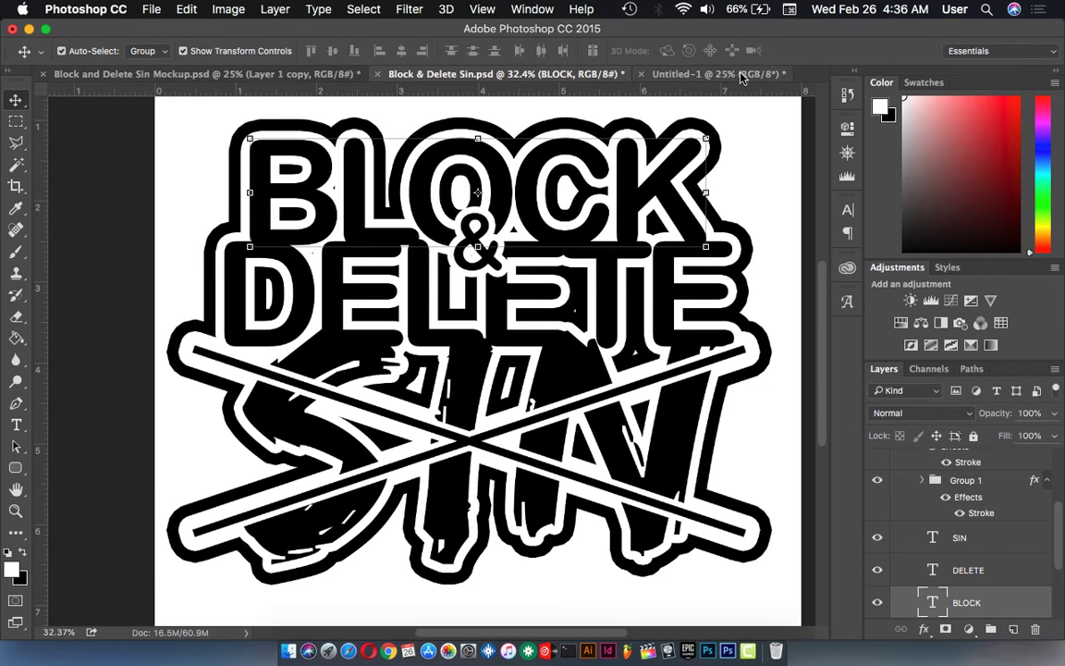
pyautogui.click(740, 75)
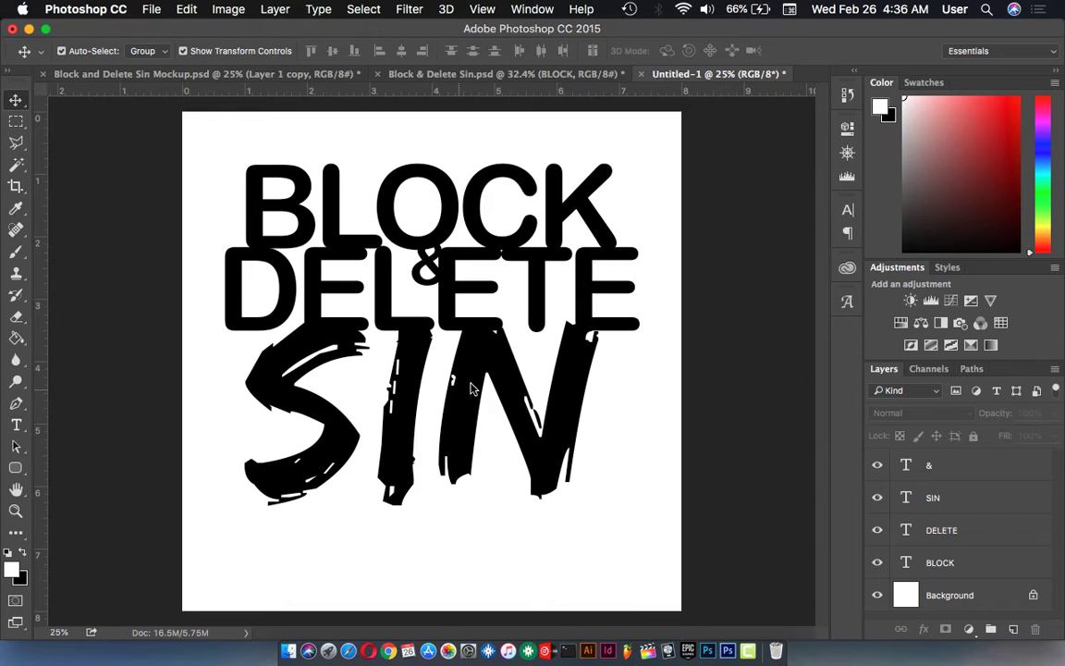
# Add a 29 px Outside stroke to the SIN layer via Blending Options.
pyautogui.click(431, 344)
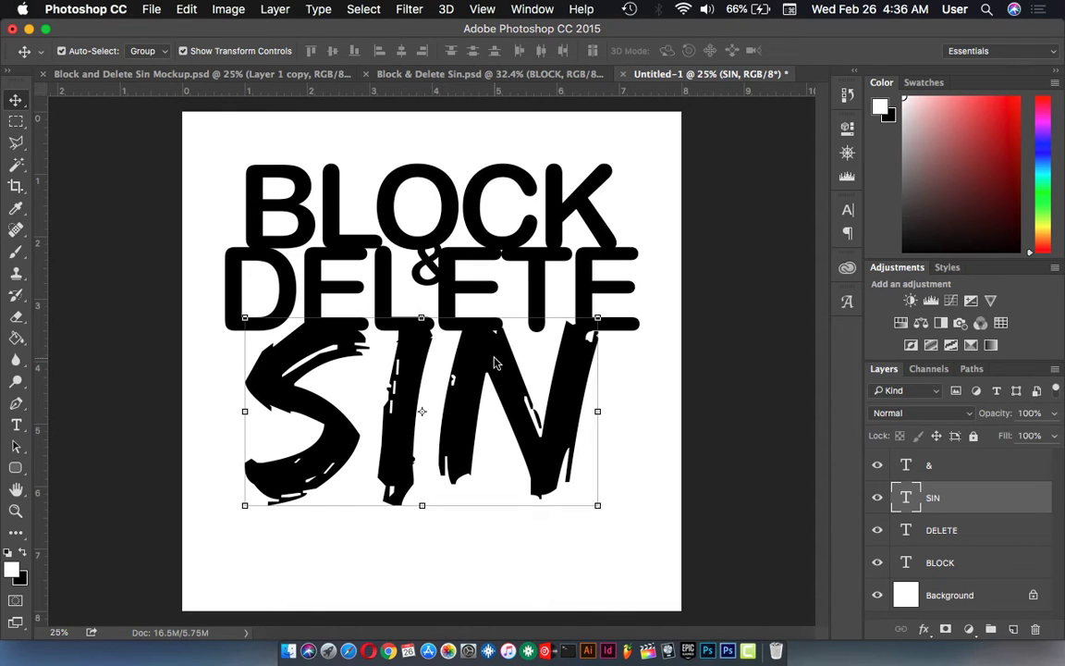
pyautogui.rightClick(969, 507)
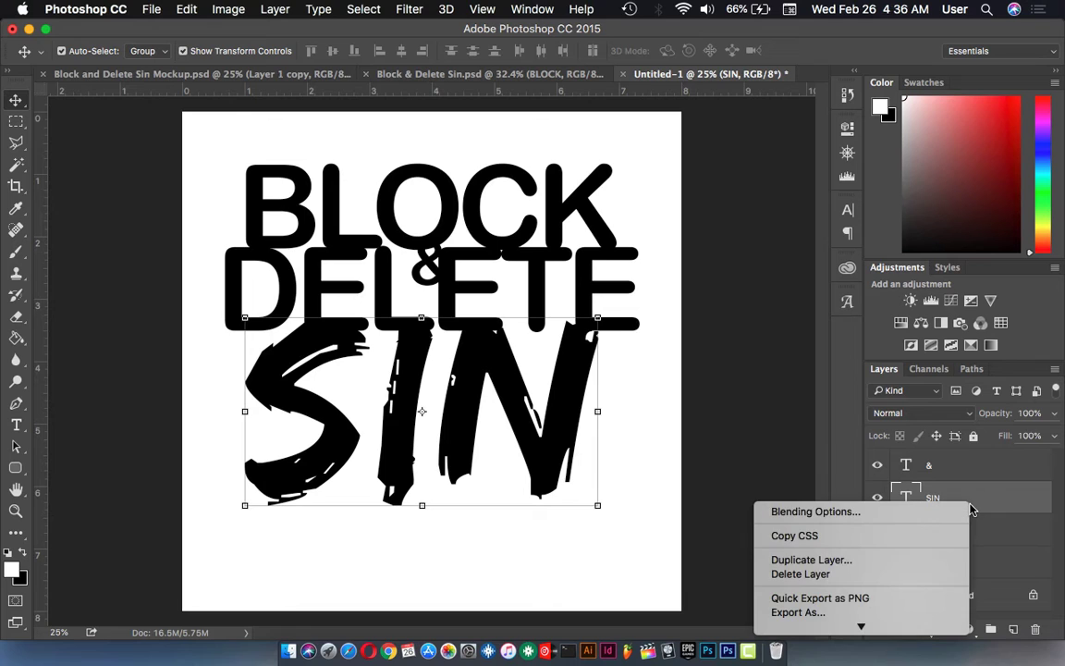
pyautogui.click(906, 516)
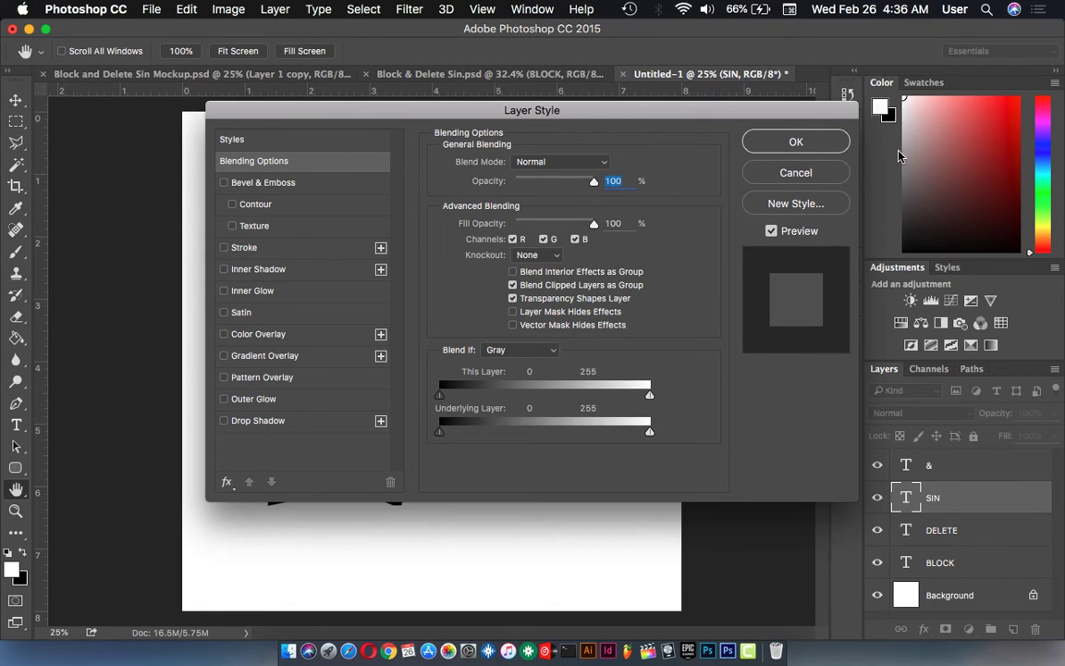
pyautogui.moveTo(716, 123)
pyautogui.mouseDown()
pyautogui.moveTo(921, 152)
pyautogui.moveTo(919, 182)
pyautogui.mouseUp()
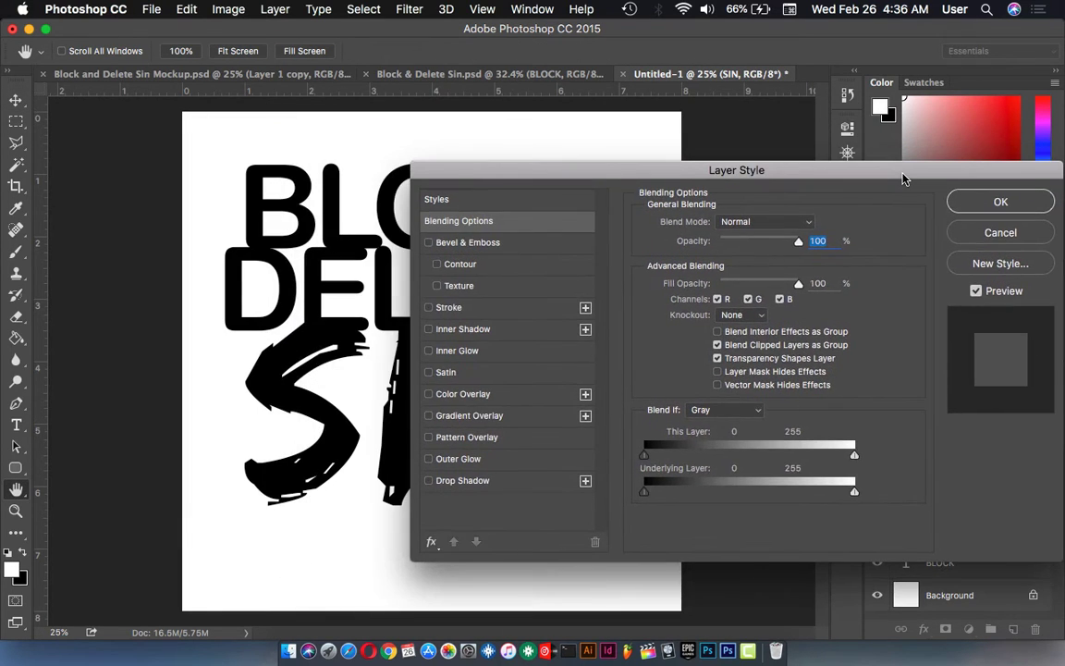
pyautogui.click(442, 308)
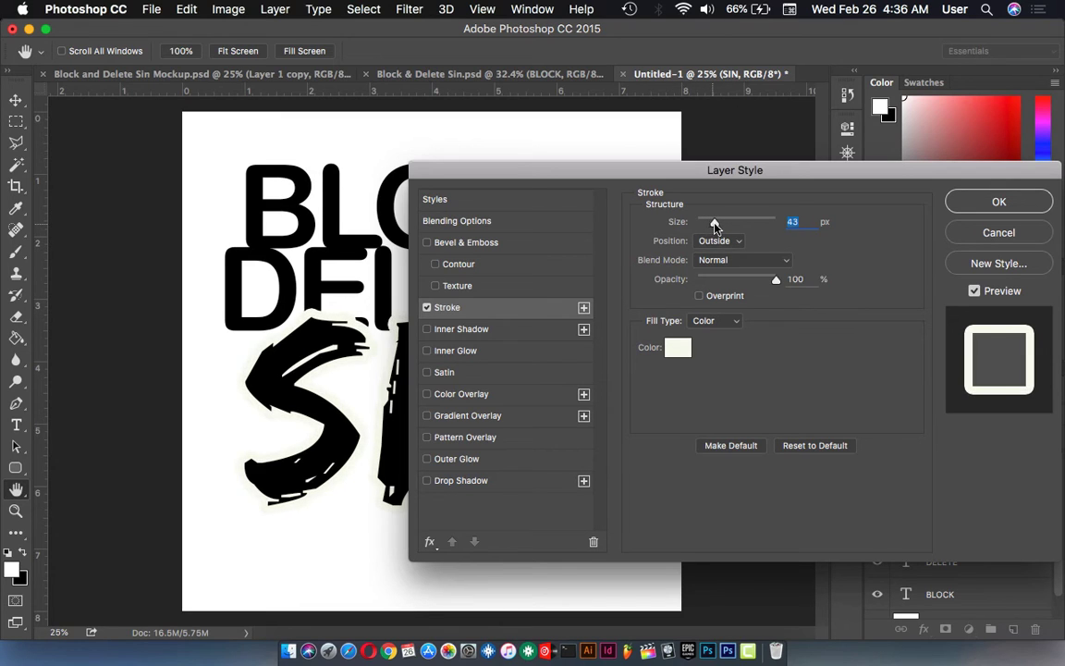
pyautogui.moveTo(712, 222); pyautogui.dragTo(711, 226)
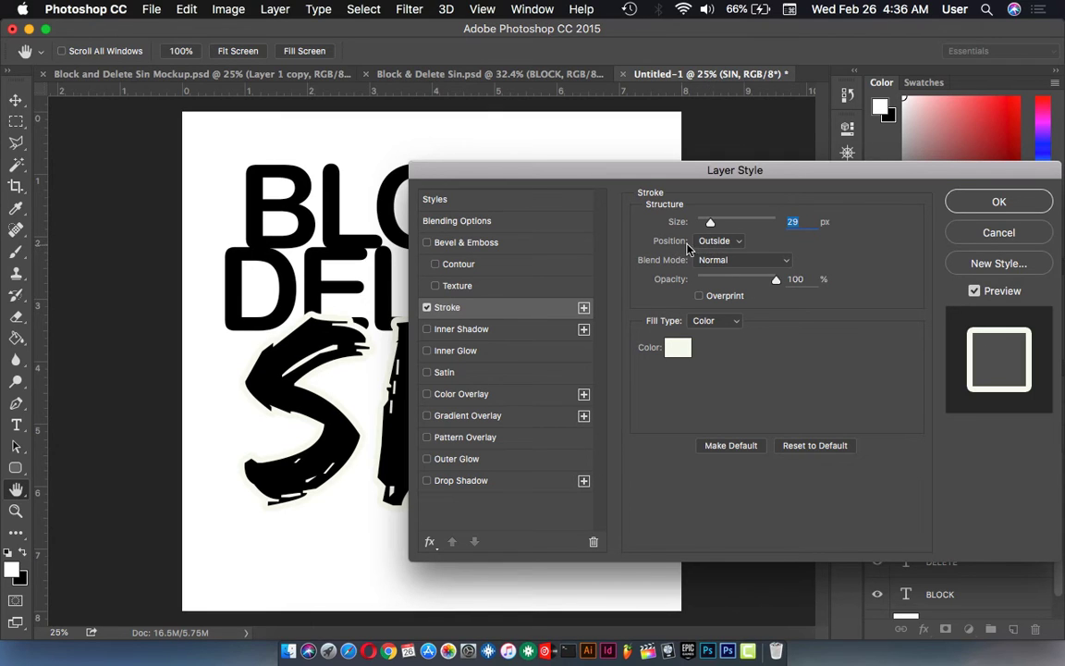
pyautogui.click(712, 242)
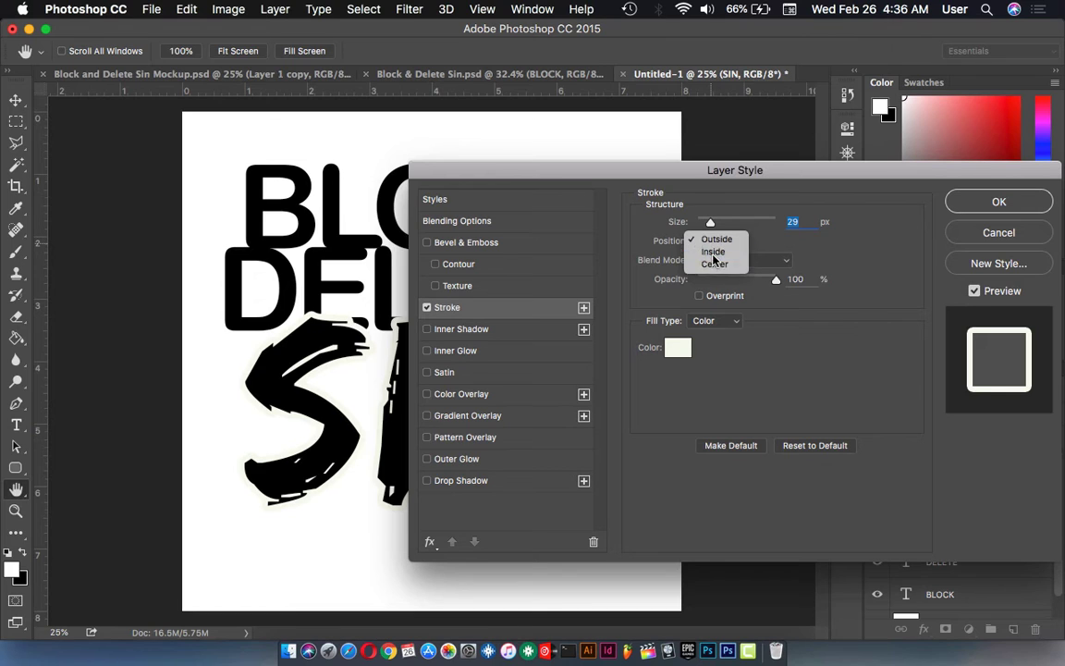
pyautogui.click(712, 255)
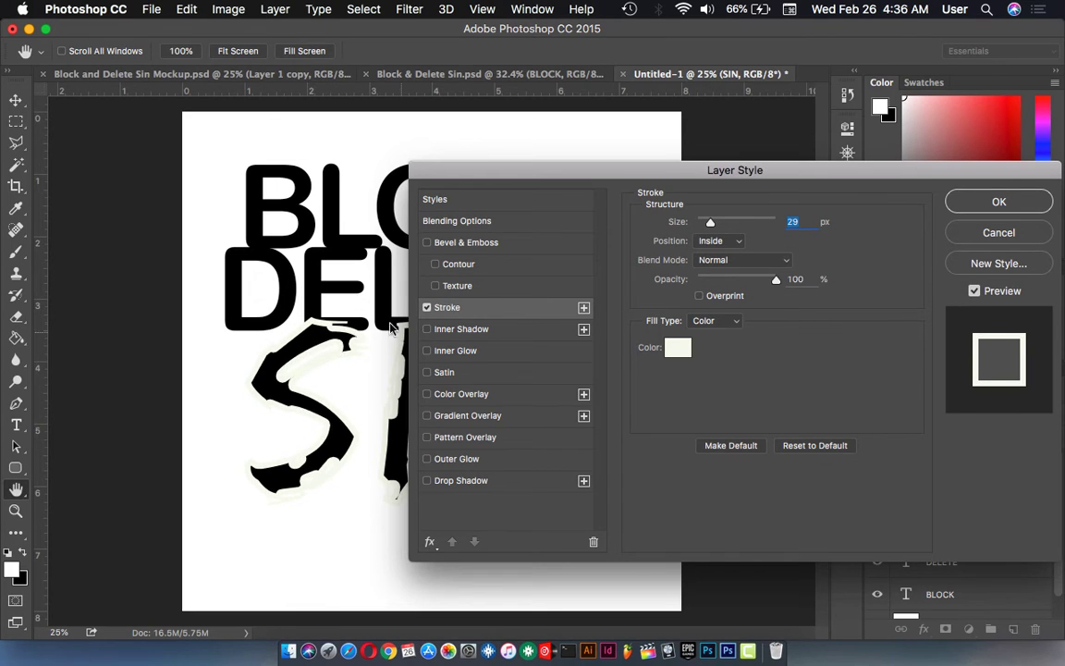
pyautogui.click(711, 240)
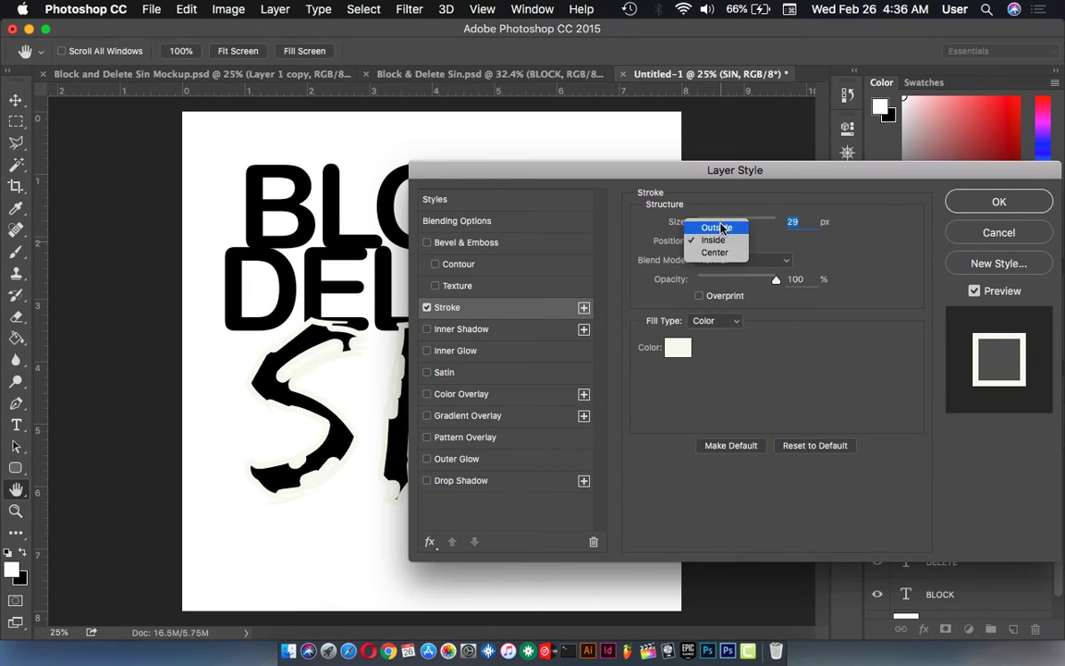
pyautogui.click(719, 226)
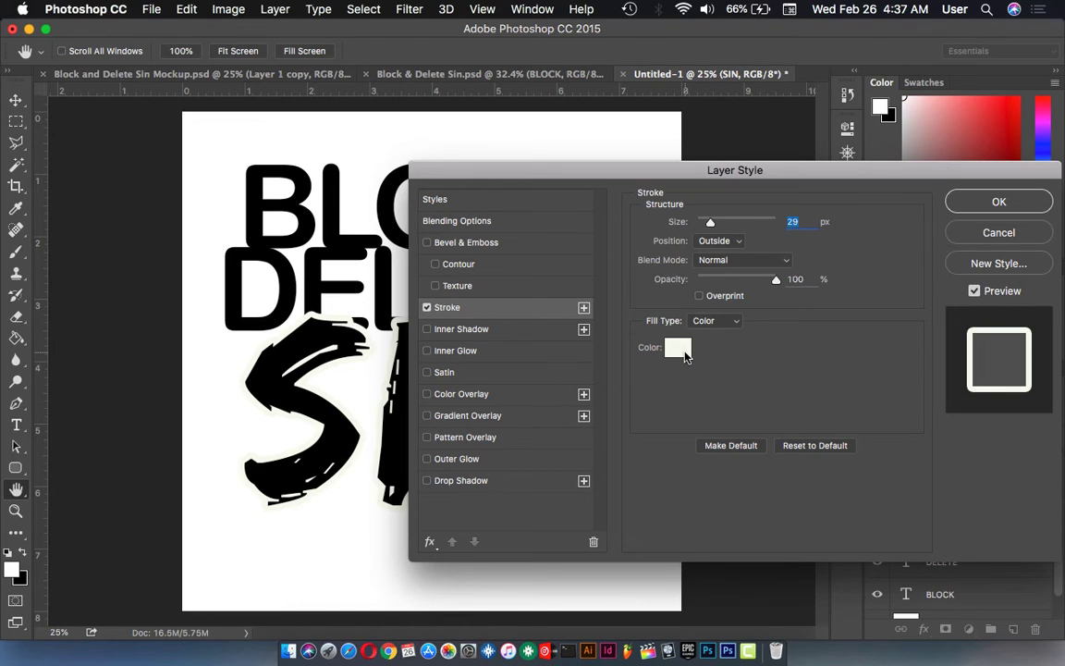
pyautogui.click(999, 202)
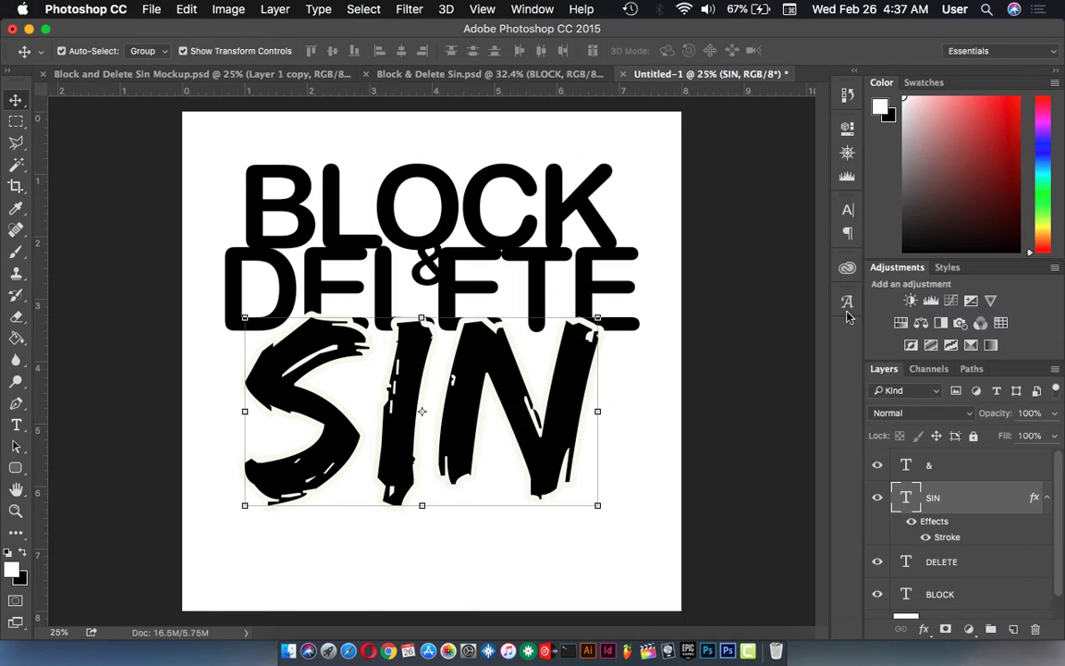
pyautogui.click(740, 407)
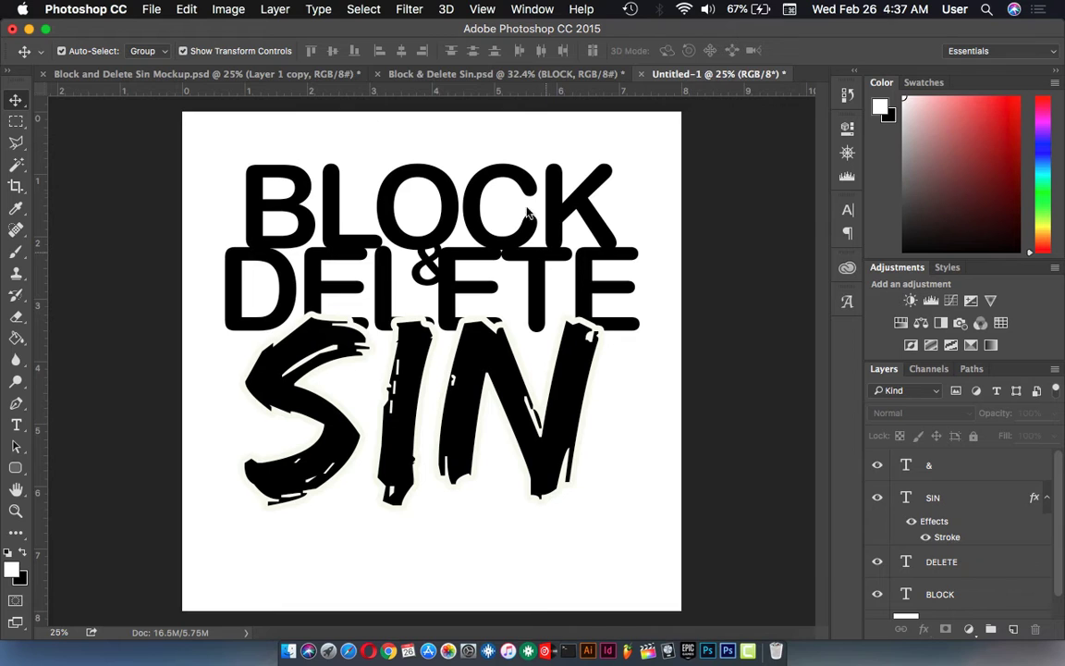
pyautogui.click(462, 73)
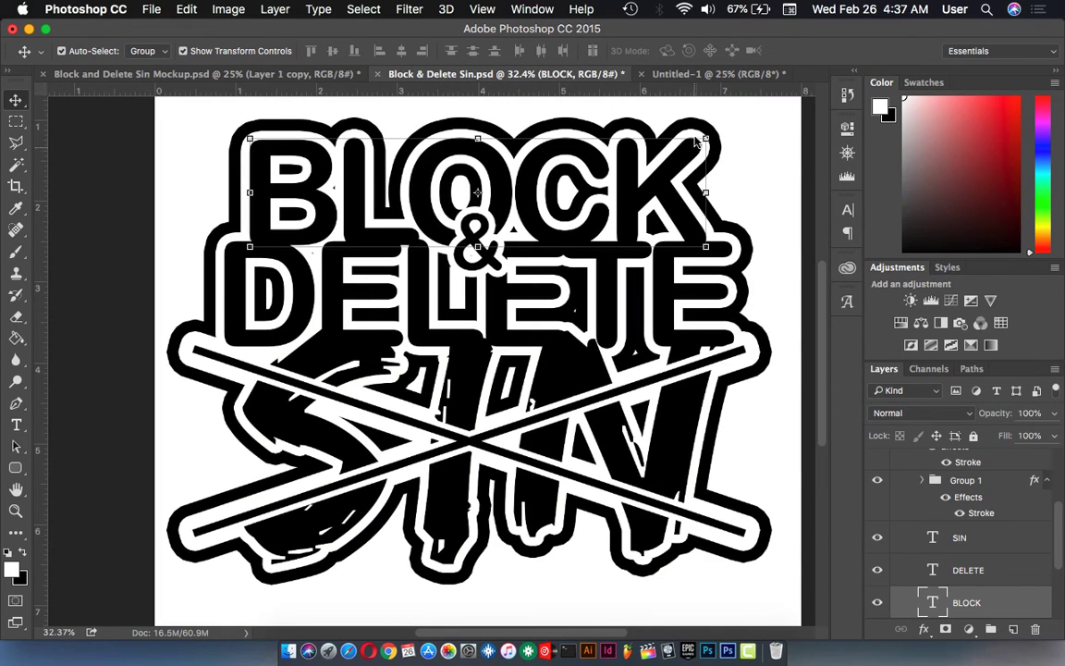
pyautogui.click(712, 74)
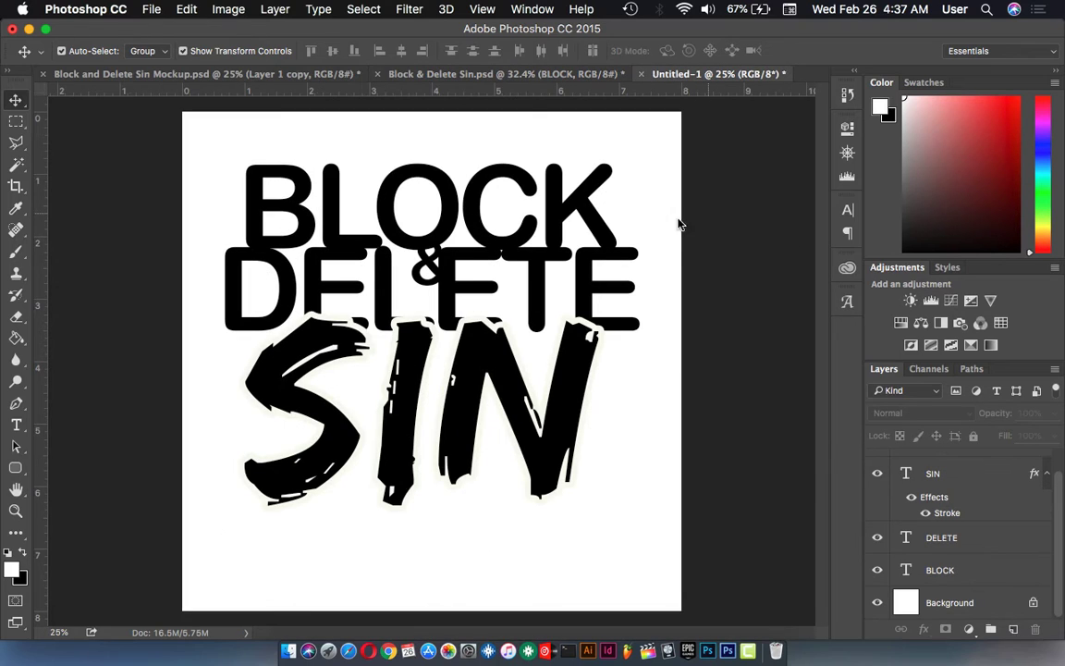
pyautogui.click(586, 292)
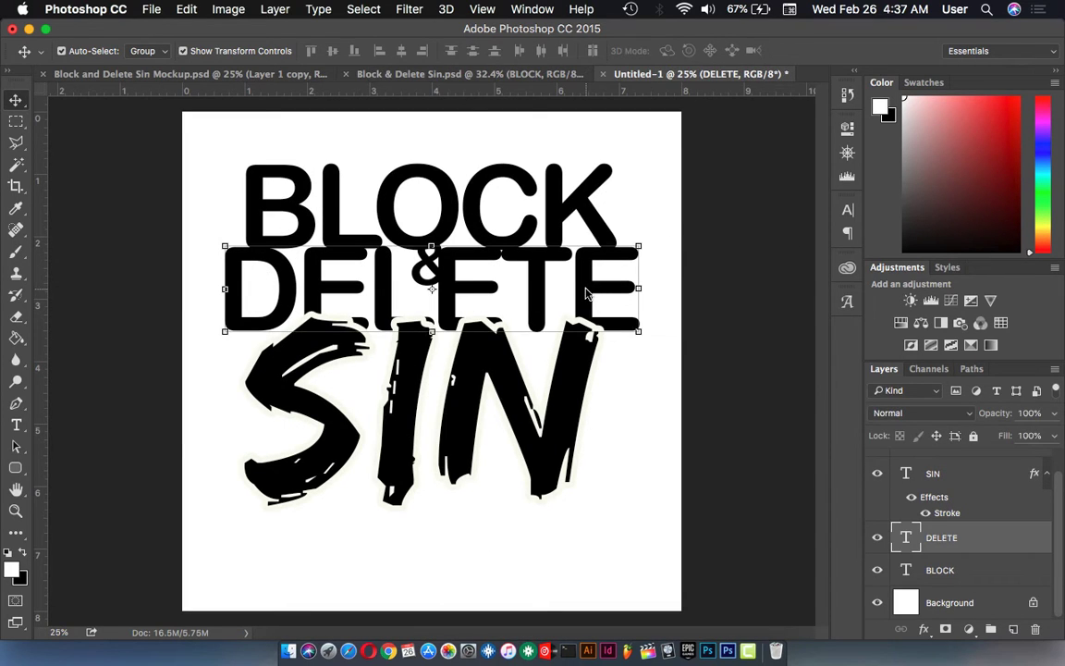
# Copy SIN's layer style and paste it onto the BLOCK and DELETE layers.
pyautogui.click(974, 485)
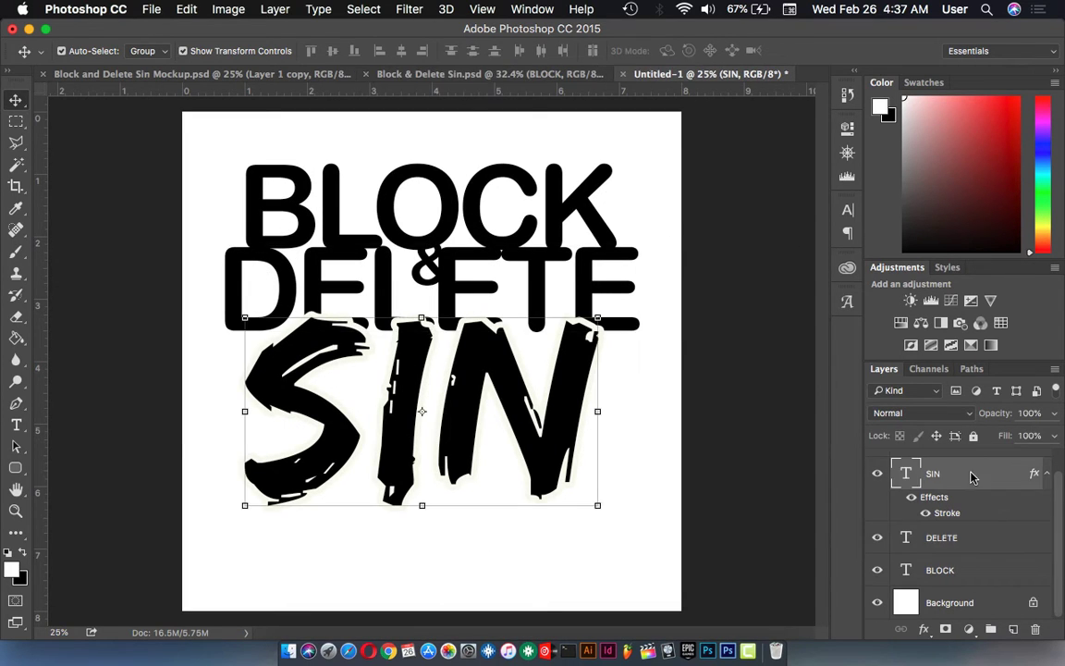
pyautogui.rightClick(970, 473)
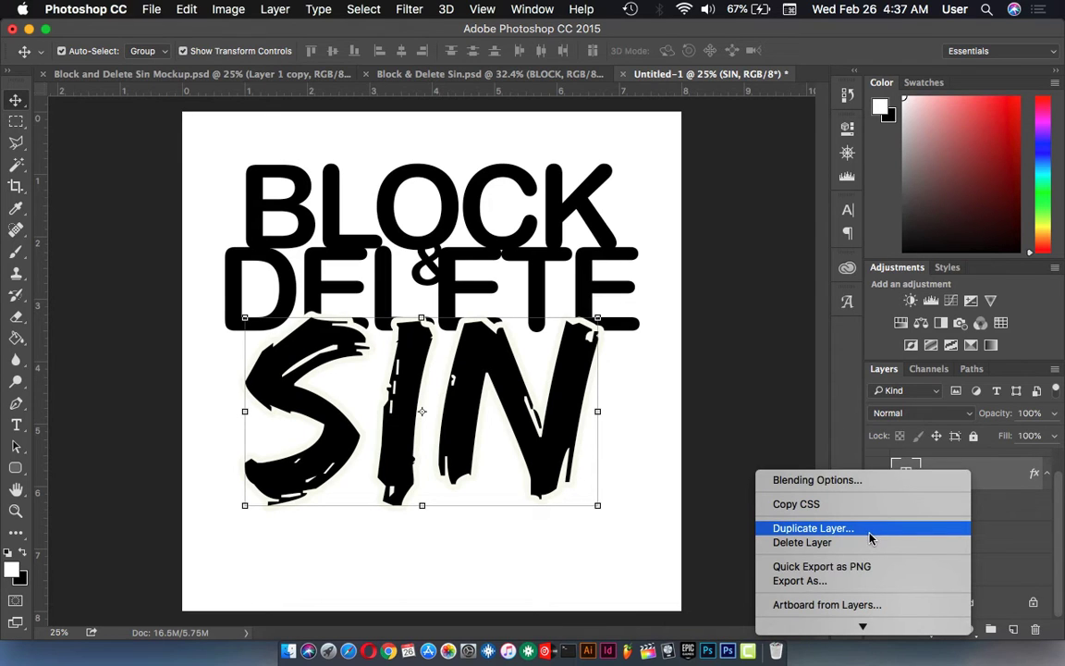
pyautogui.rightClick(991, 492)
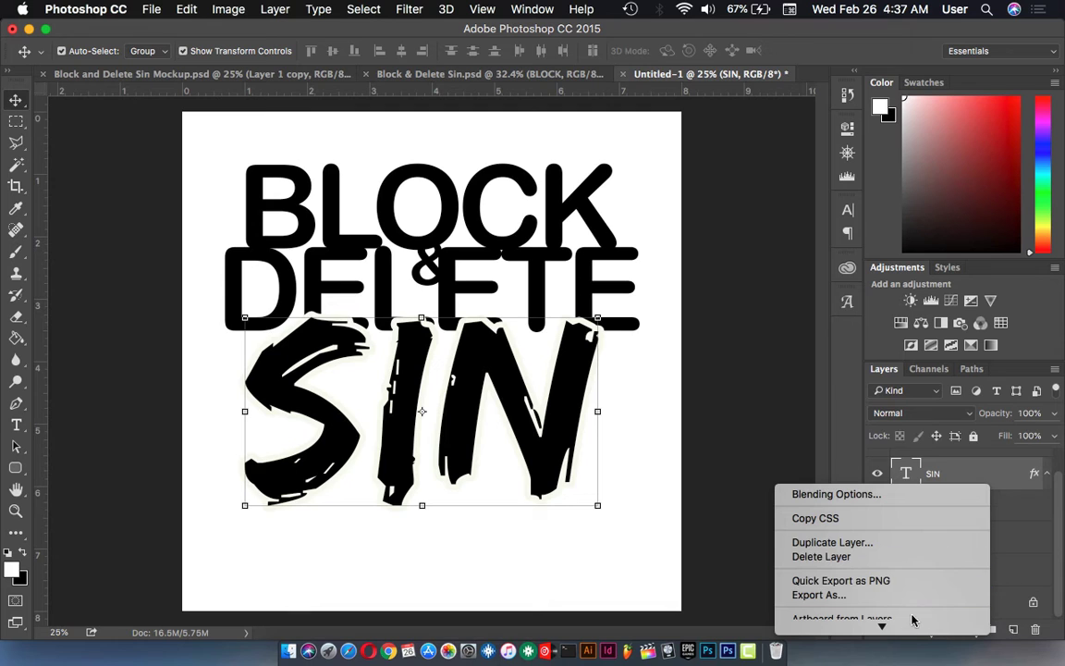
pyautogui.moveTo(862, 626)
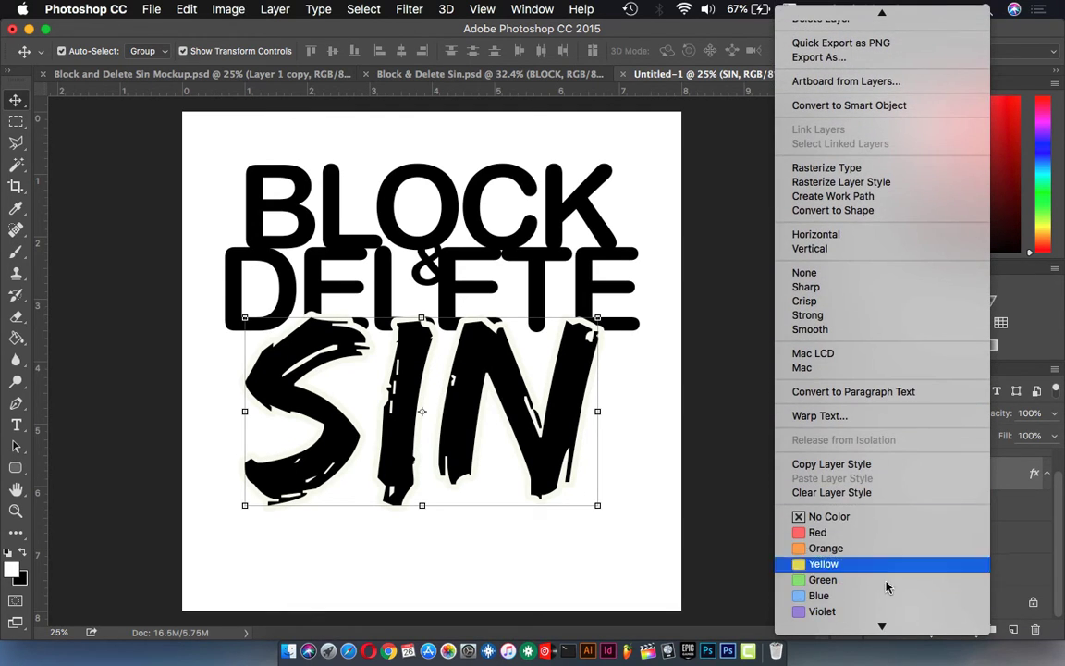
pyautogui.click(832, 465)
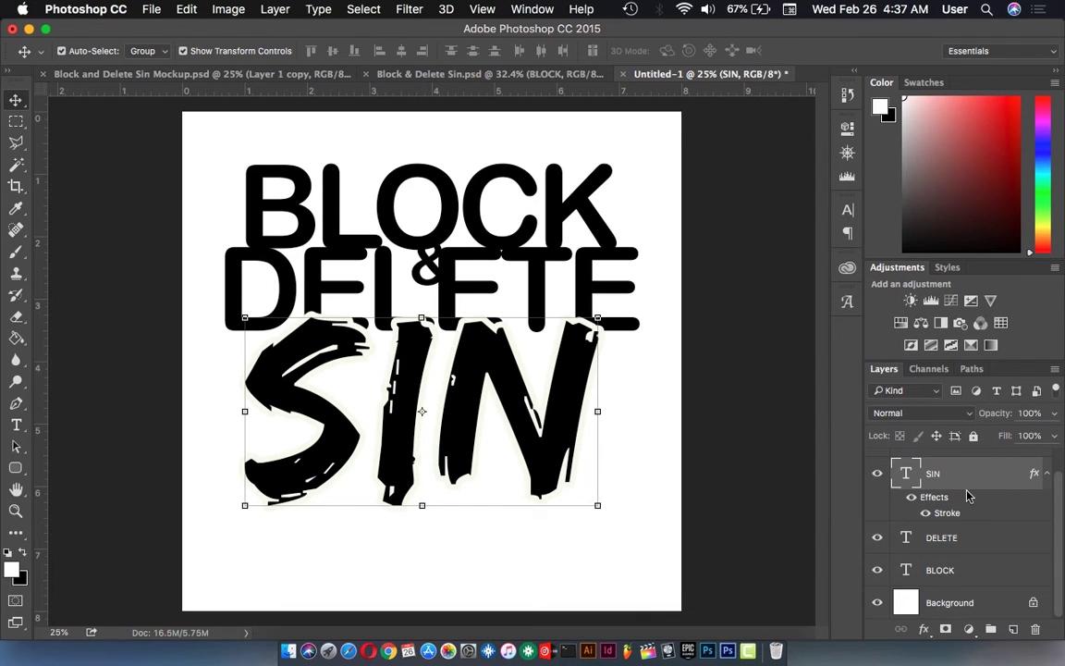
pyautogui.click(982, 542)
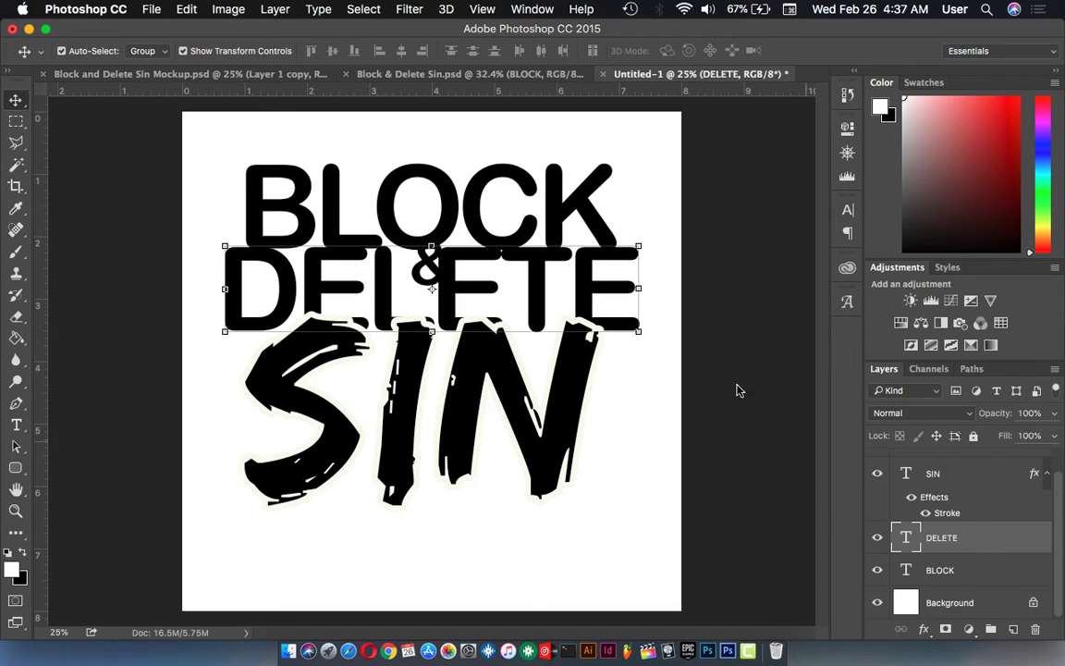
pyautogui.keyDown('shift'); pyautogui.click(977, 572); pyautogui.keyUp('shift')
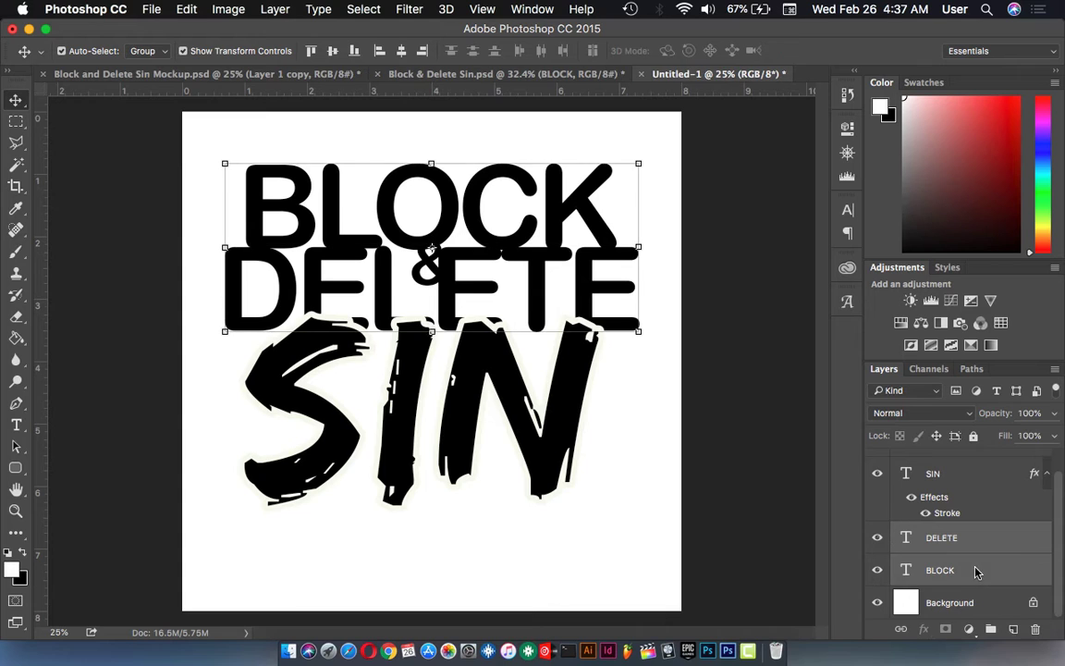
pyautogui.rightClick(1014, 542)
pyautogui.moveTo(906, 625)
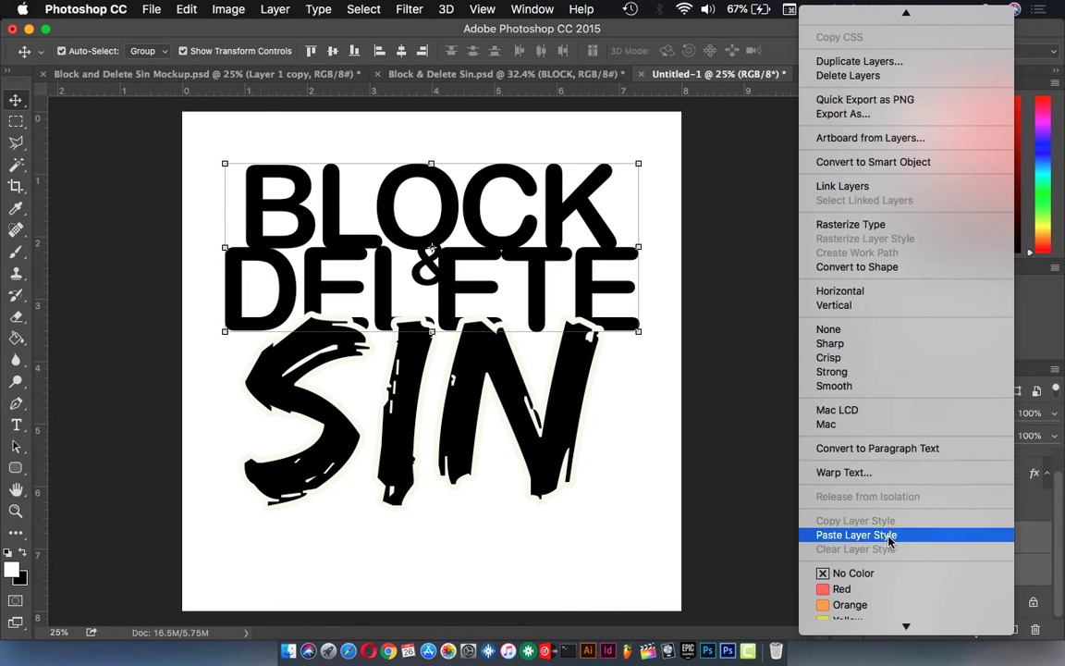
pyautogui.click(890, 542)
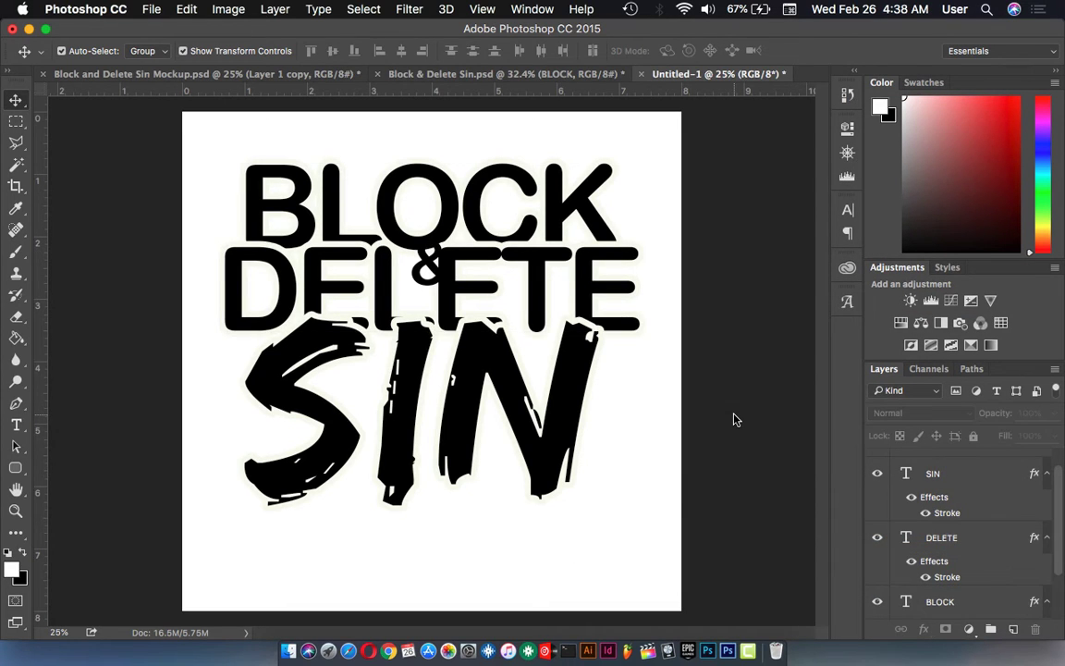
# Paste the same stroke style onto the & layer.
pyautogui.click(429, 266)
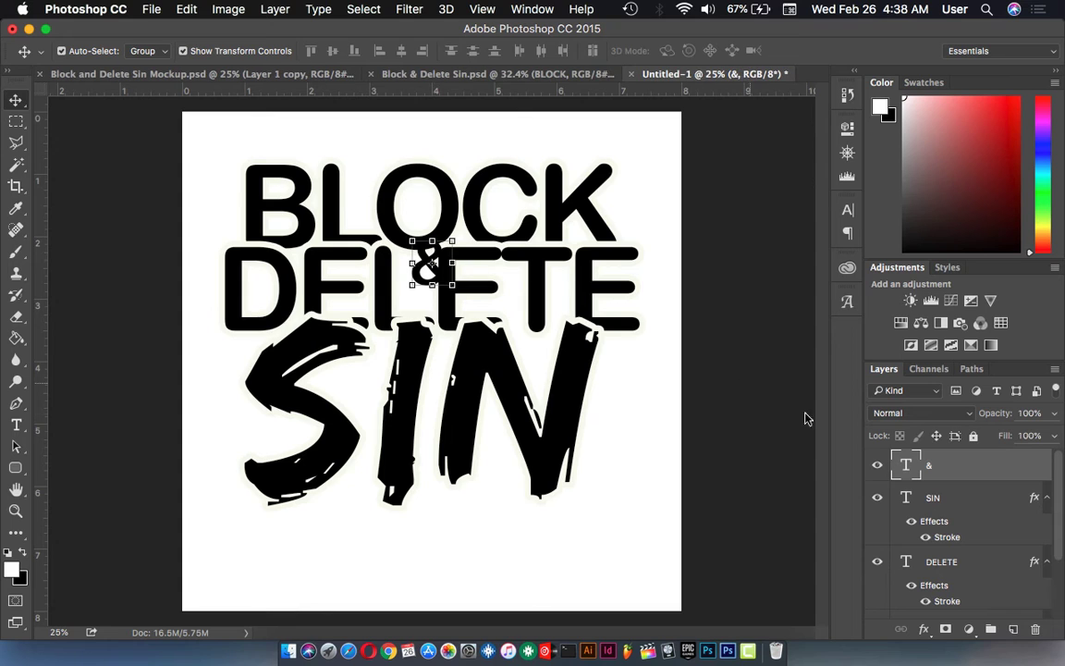
pyautogui.rightClick(965, 469)
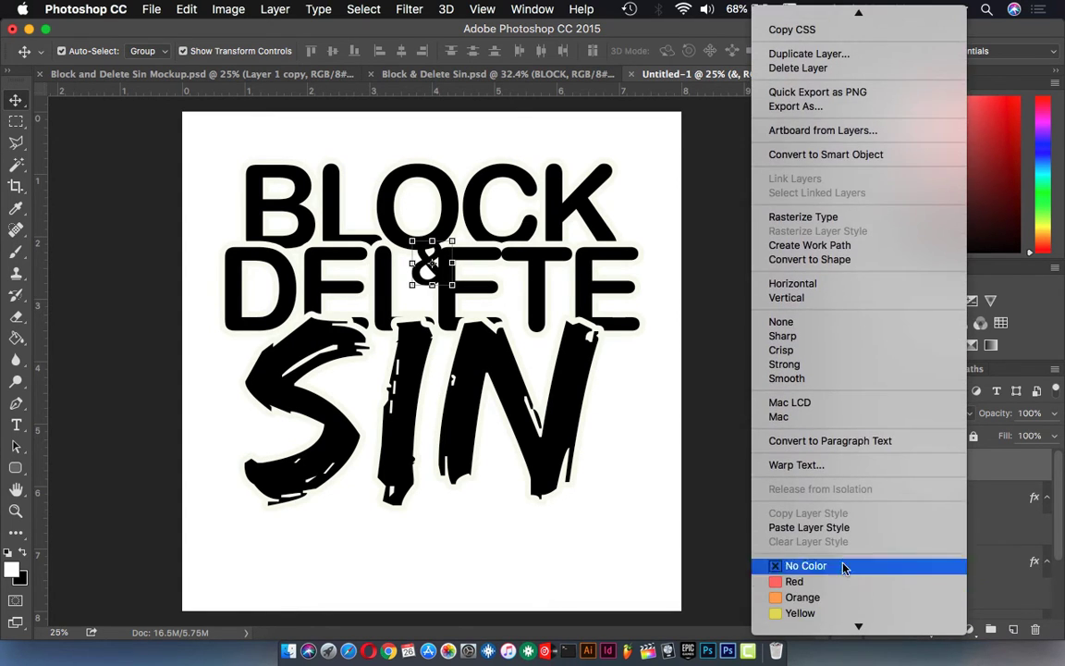
pyautogui.click(834, 529)
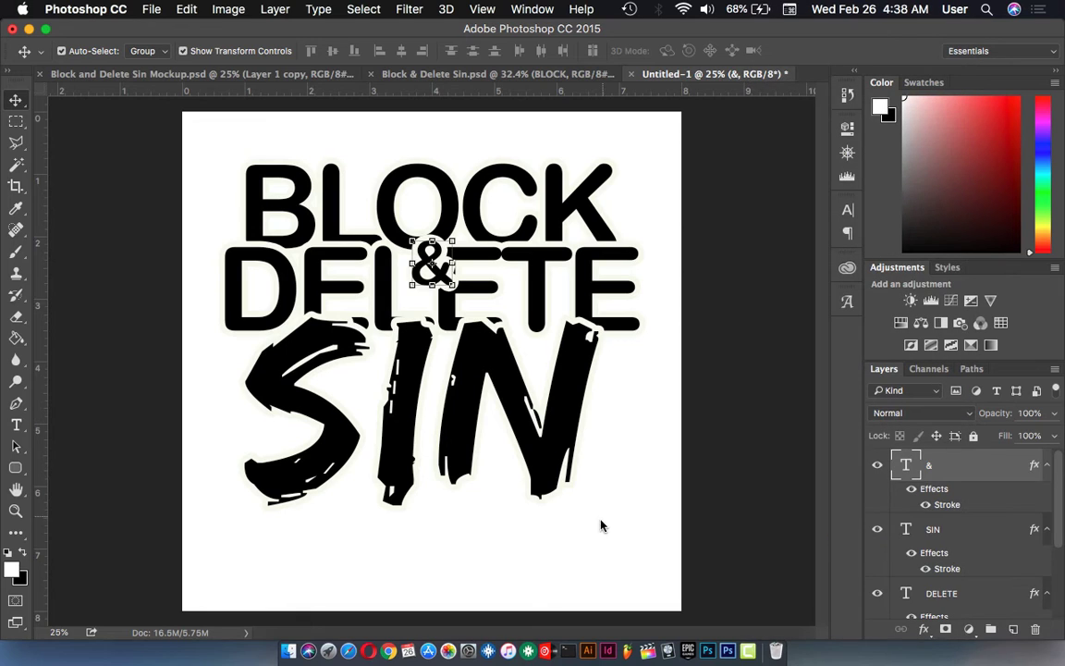
pyautogui.click(376, 514)
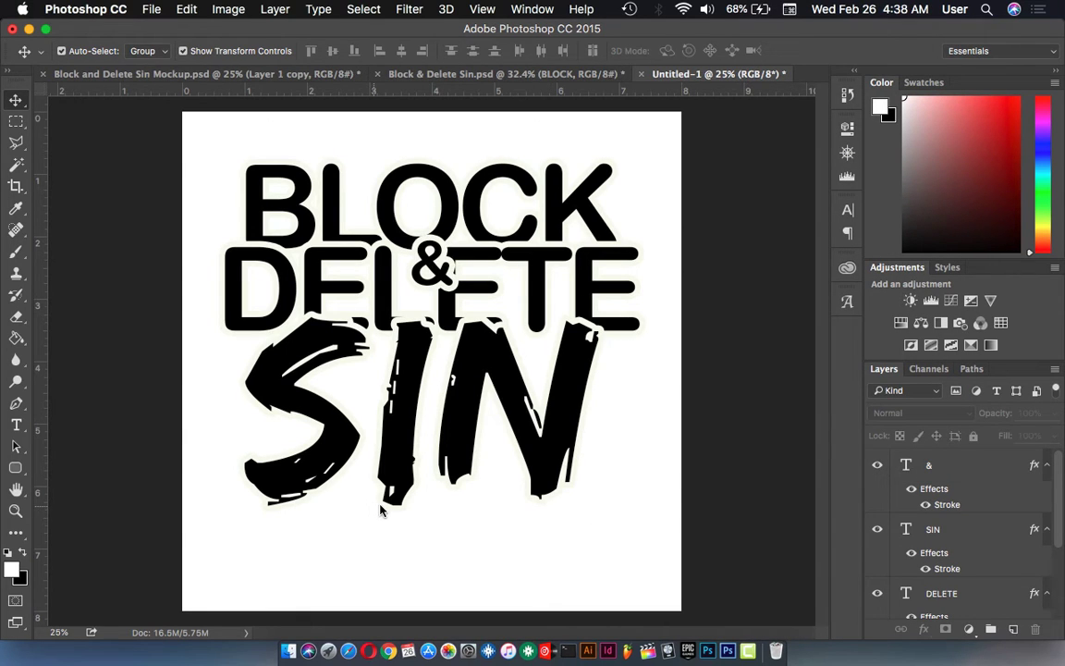
# Create a layer above Background and Paint Bucket fill it with grey 9e9e9e.
pyautogui.scroll(-5, 925, 546)
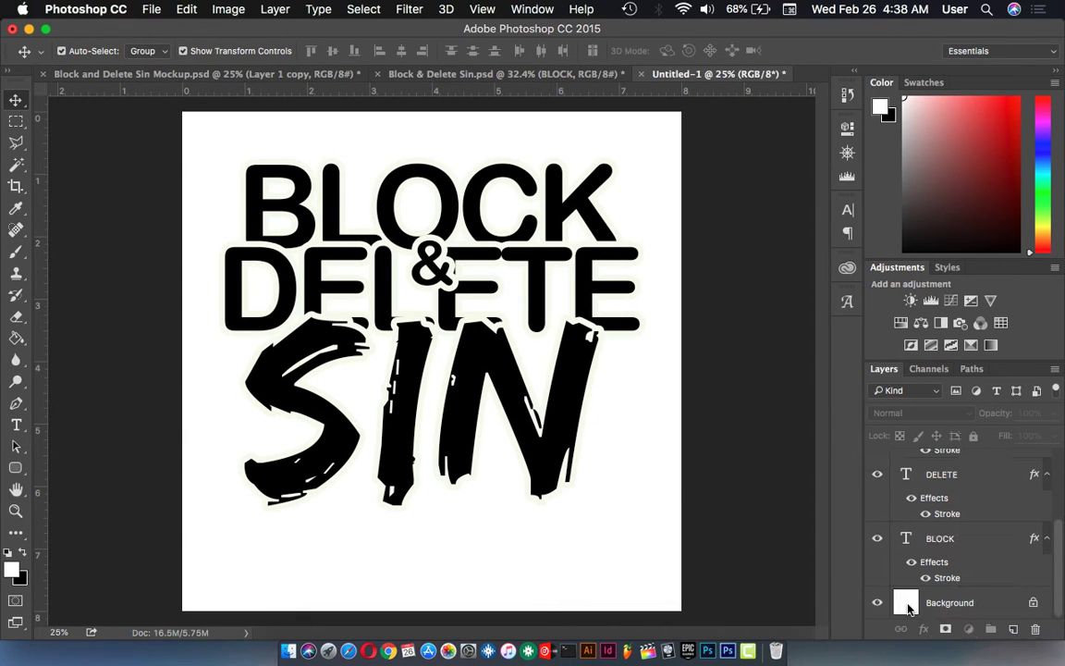
pyautogui.click(910, 606)
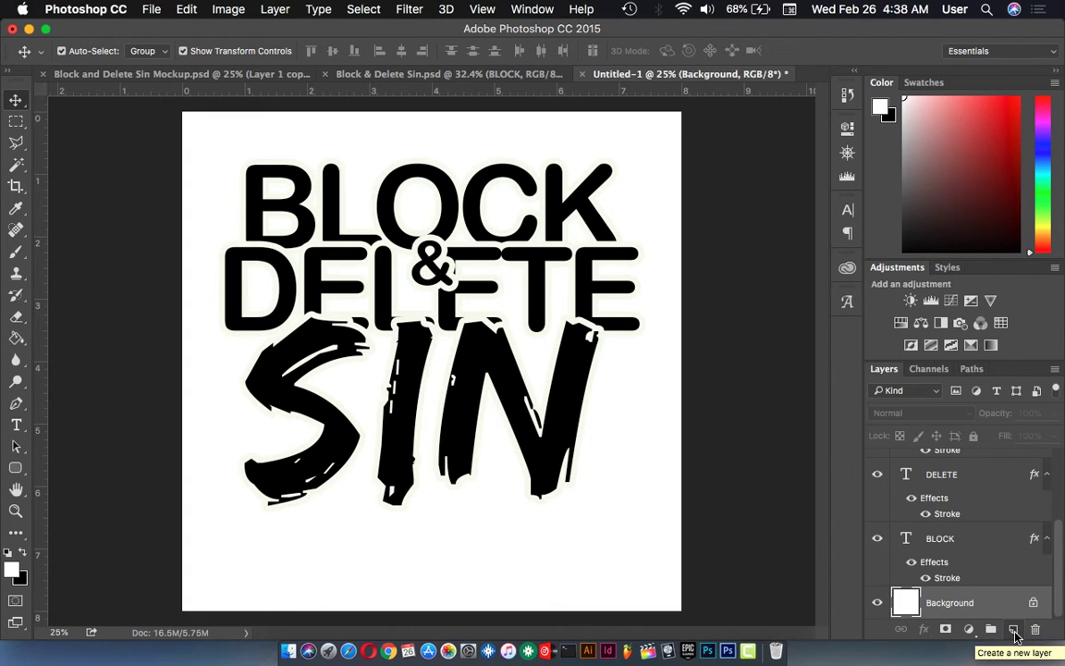
pyautogui.click(1014, 632)
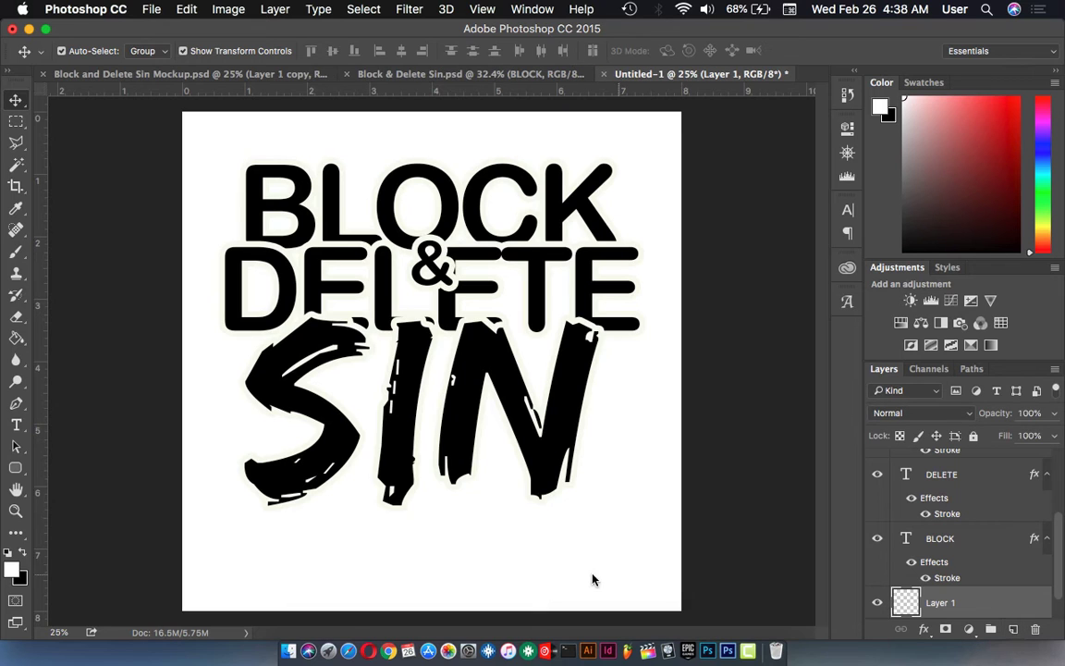
pyautogui.click(15, 337)
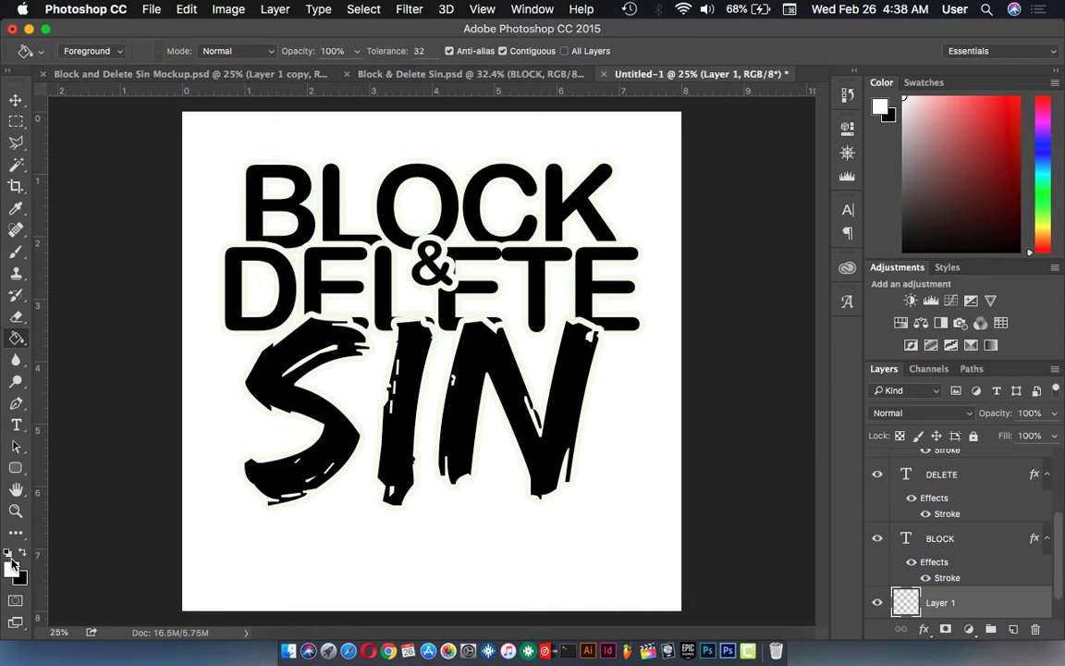
pyautogui.click(13, 572)
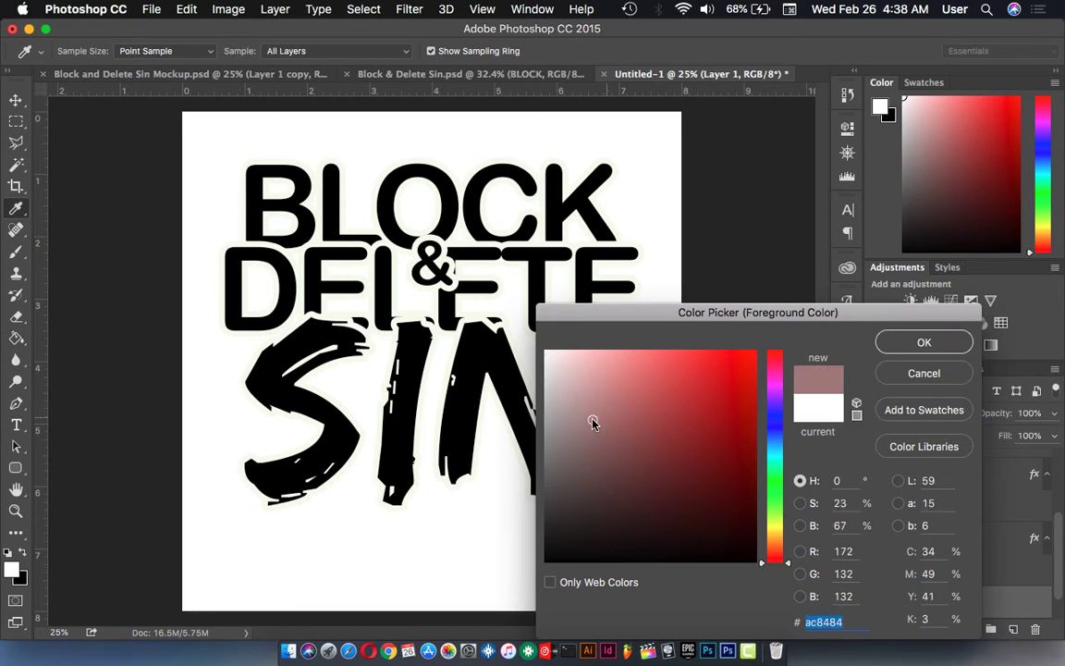
pyautogui.moveTo(675, 419); pyautogui.dragTo(545, 430)
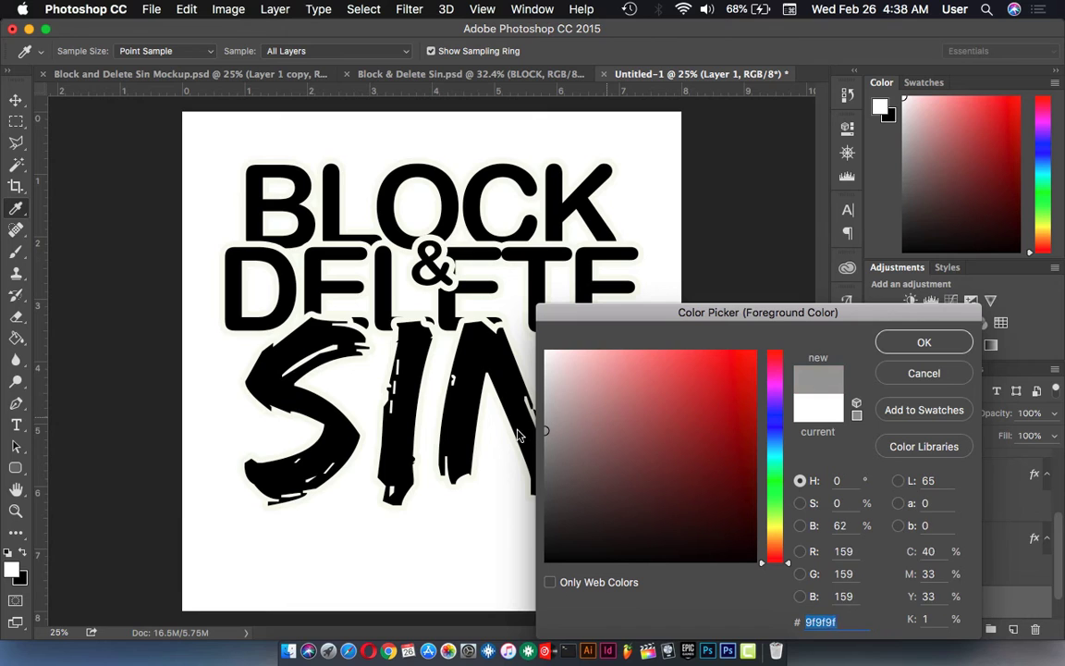
pyautogui.click(887, 343)
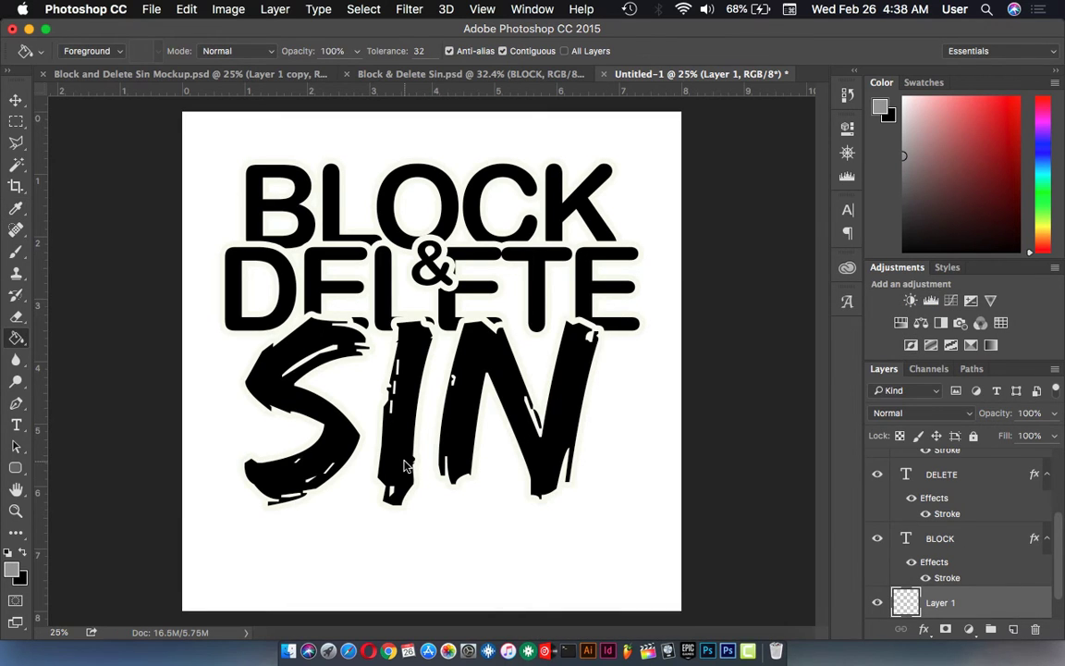
pyautogui.click(404, 465)
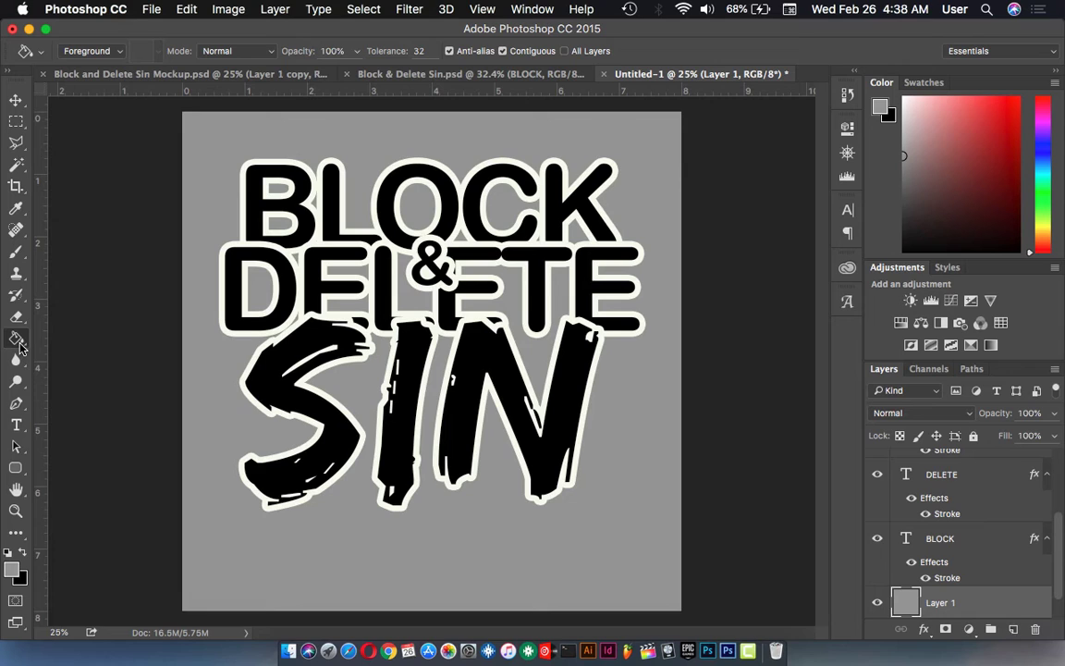
pyautogui.rightClick(21, 345)
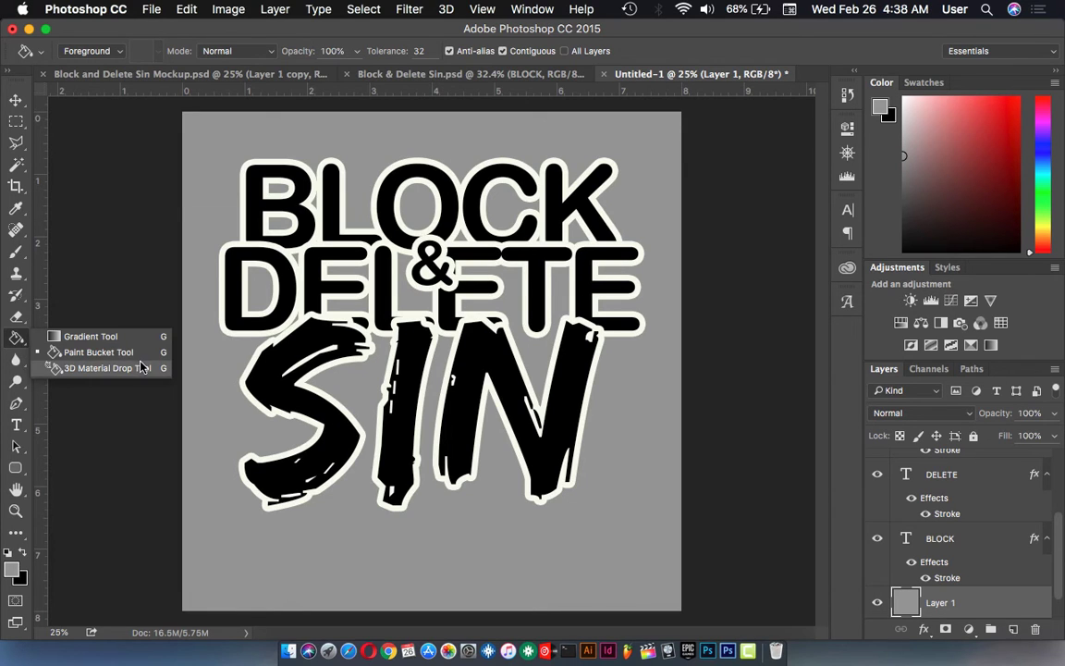
pyautogui.click(97, 352)
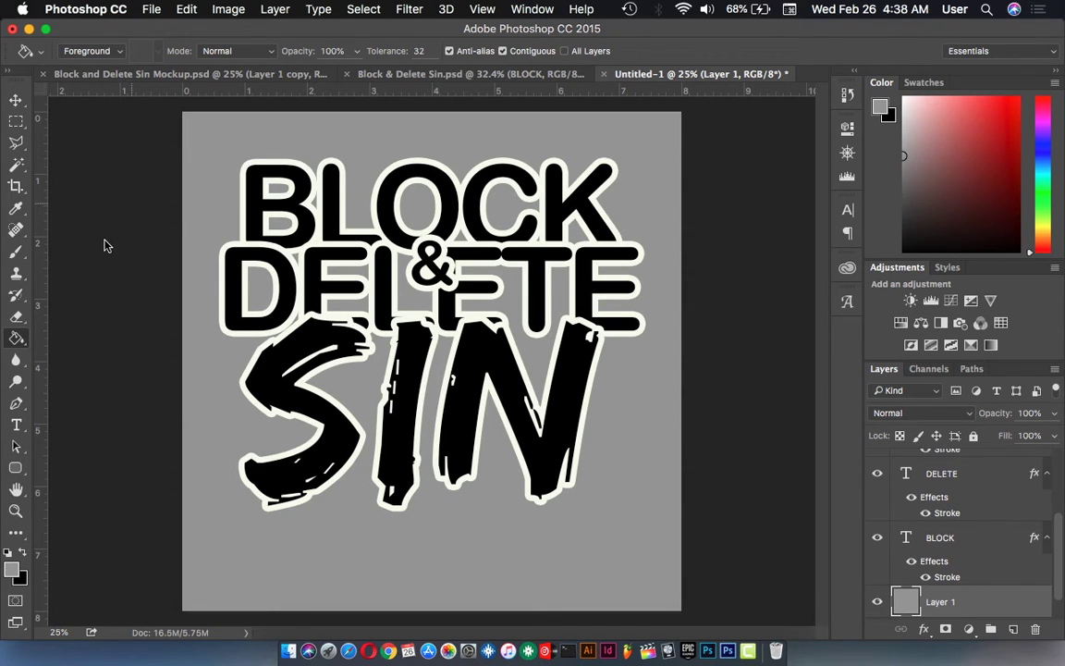
pyautogui.click(16, 99)
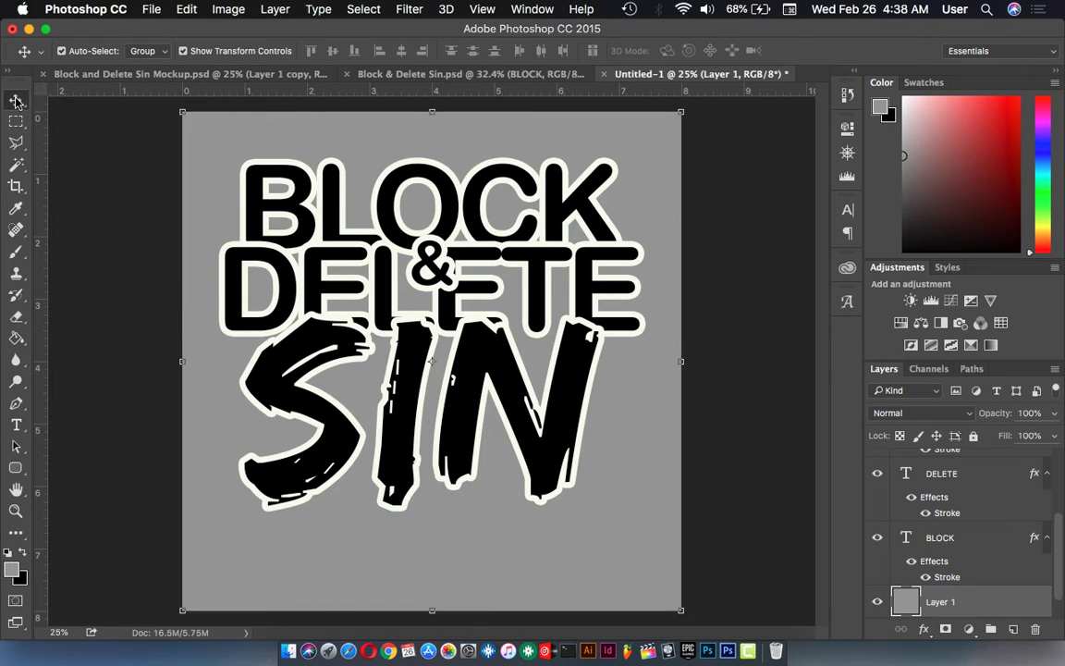
pyautogui.click(789, 465)
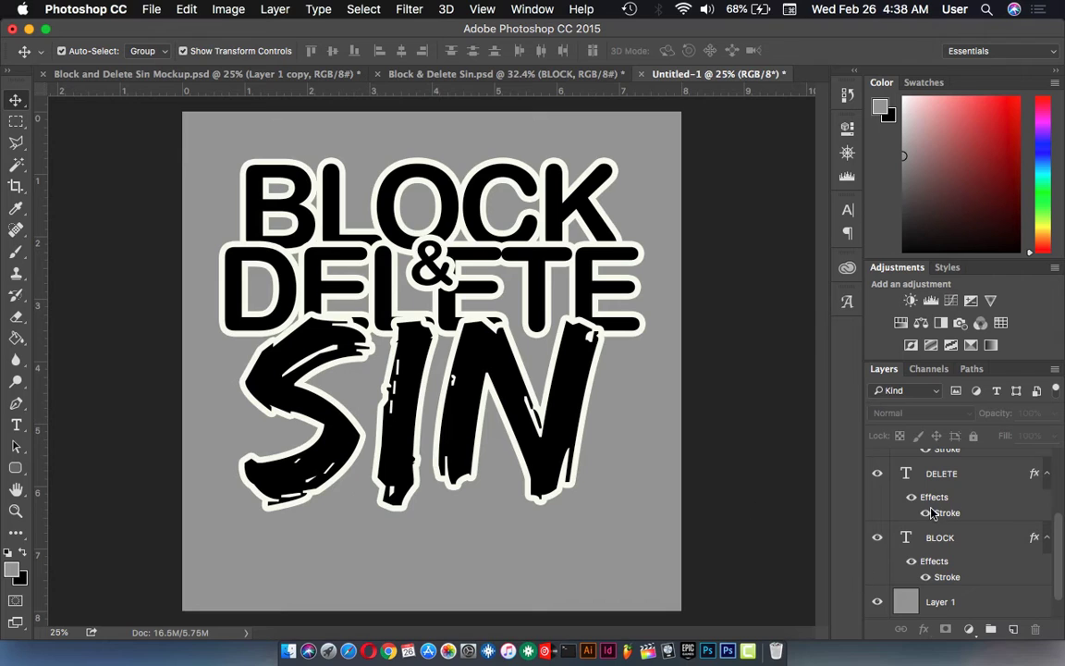
pyautogui.scroll(1, 945, 535)
pyautogui.scroll(4, 945, 535)
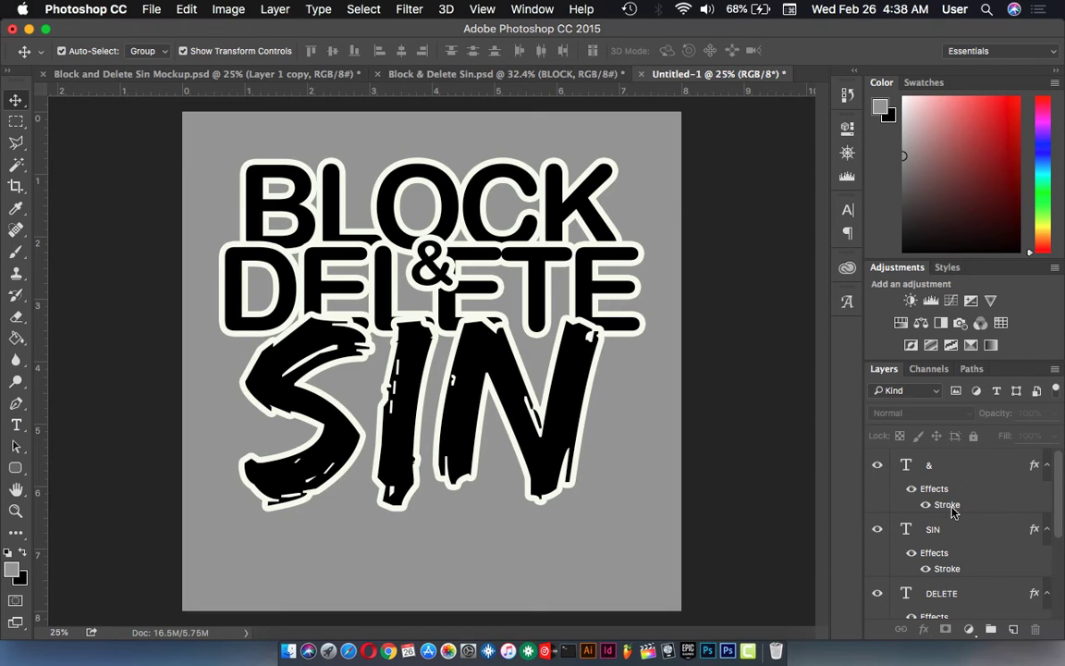
pyautogui.click(956, 467)
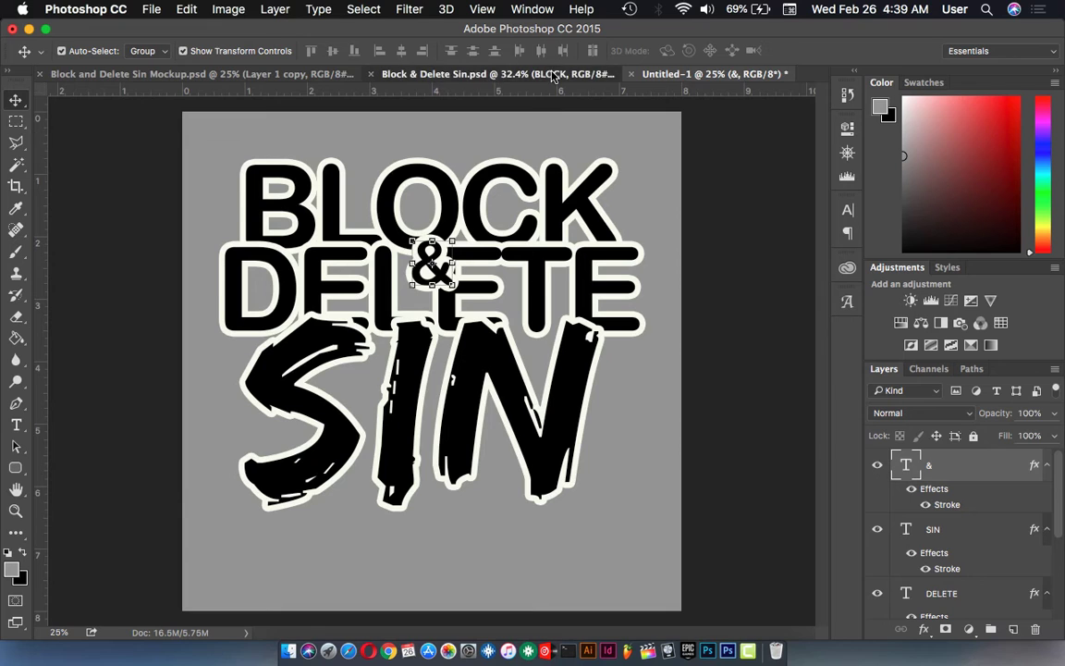
pyautogui.click(499, 73)
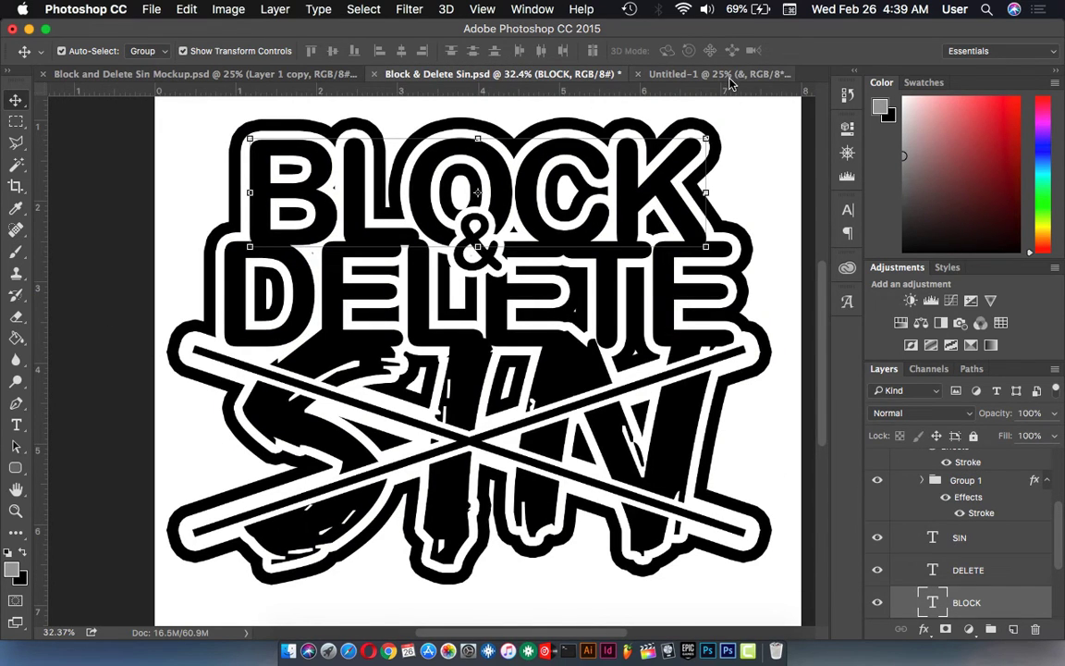
pyautogui.click(658, 74)
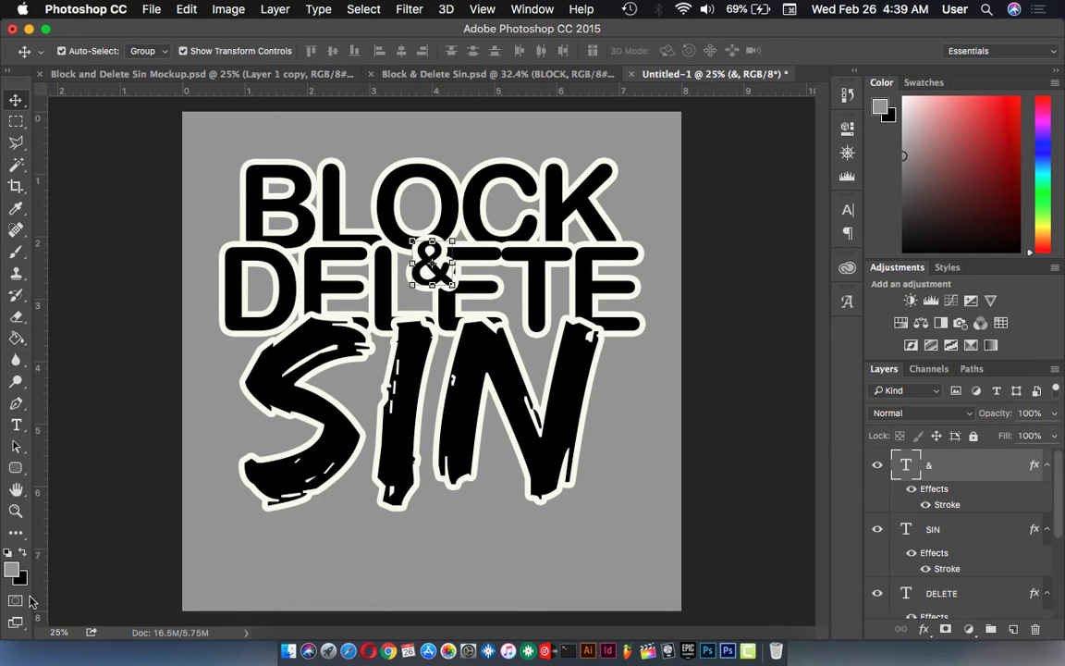
# Add Layer 2 above the grey Layer 1 and Paint Bucket fill it with black 000000.
pyautogui.scroll(-5, 1053, 555)
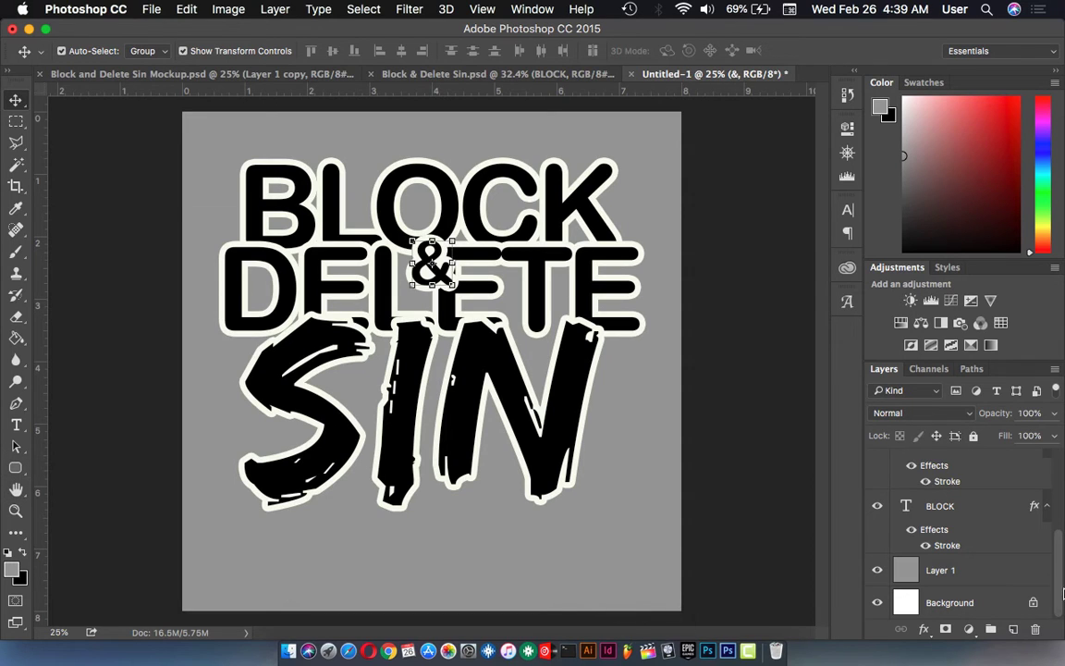
pyautogui.click(1003, 578)
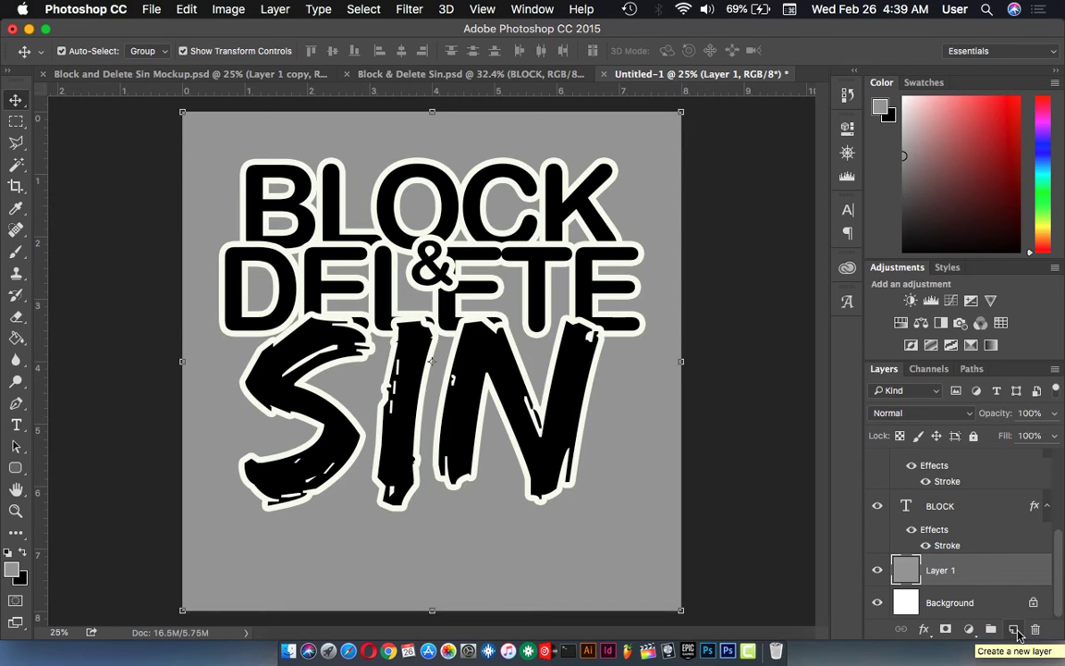
pyautogui.click(1016, 630)
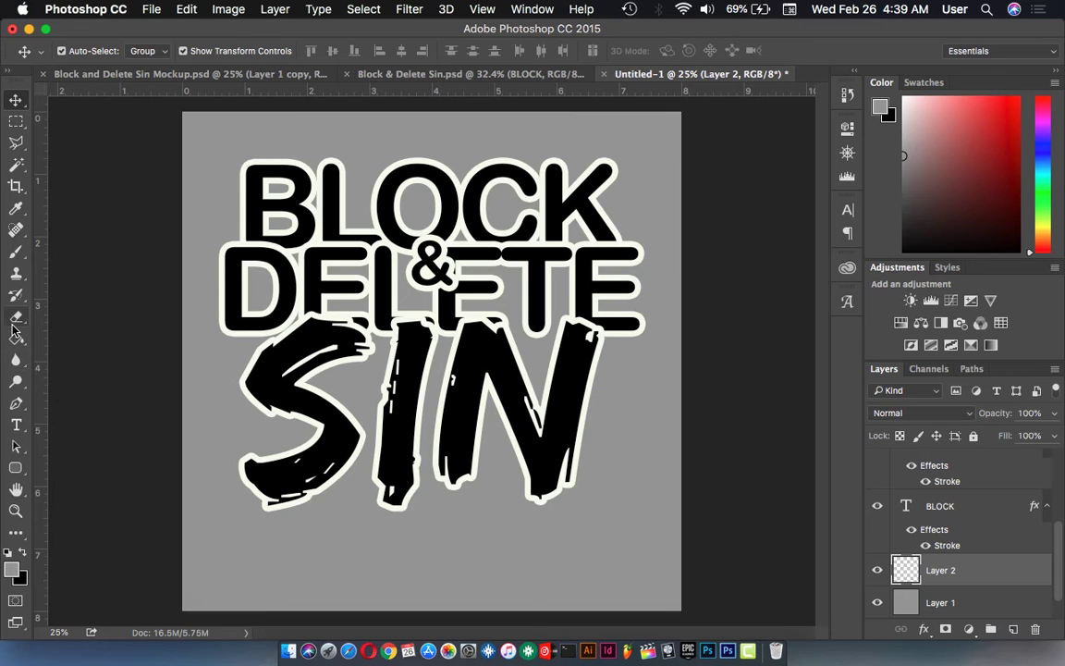
pyautogui.click(15, 340)
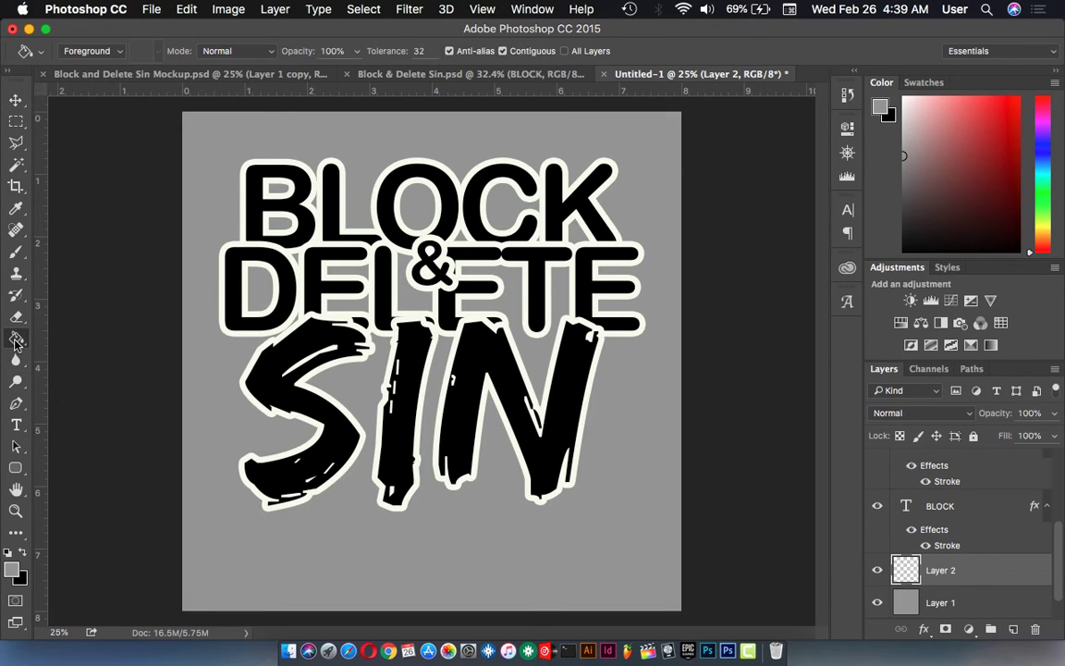
pyautogui.rightClick(17, 342)
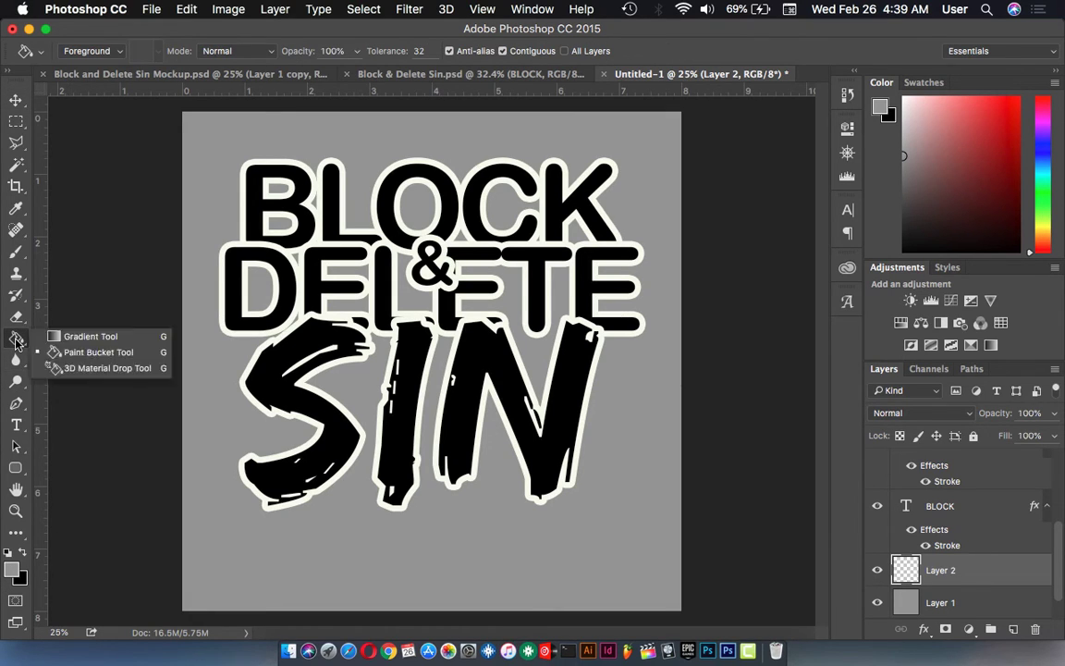
pyautogui.click(82, 356)
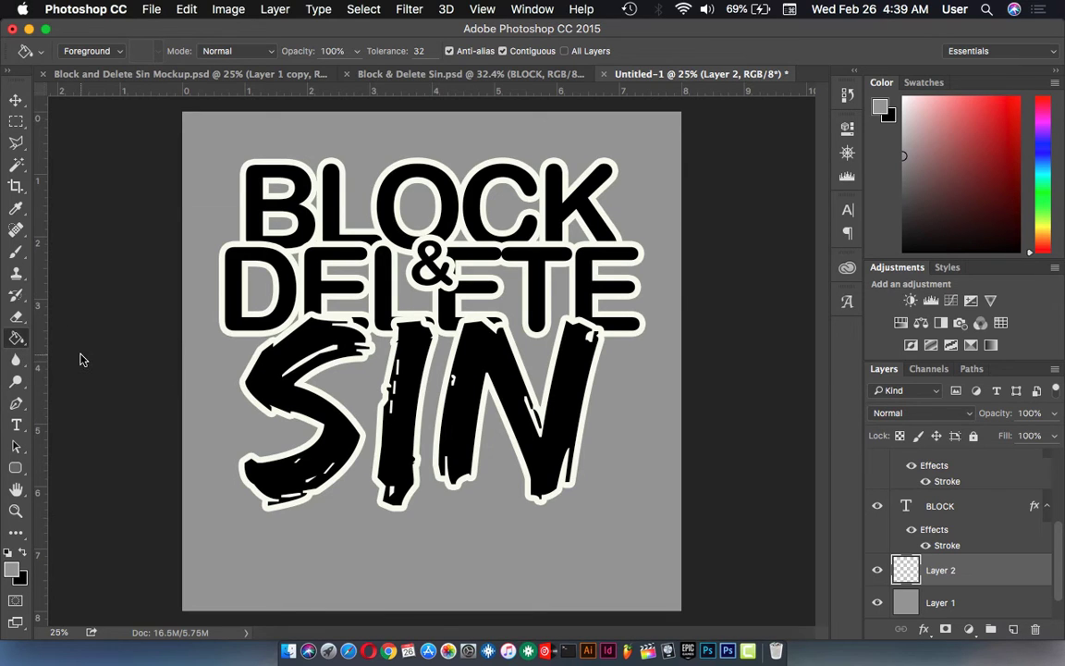
pyautogui.click(12, 571)
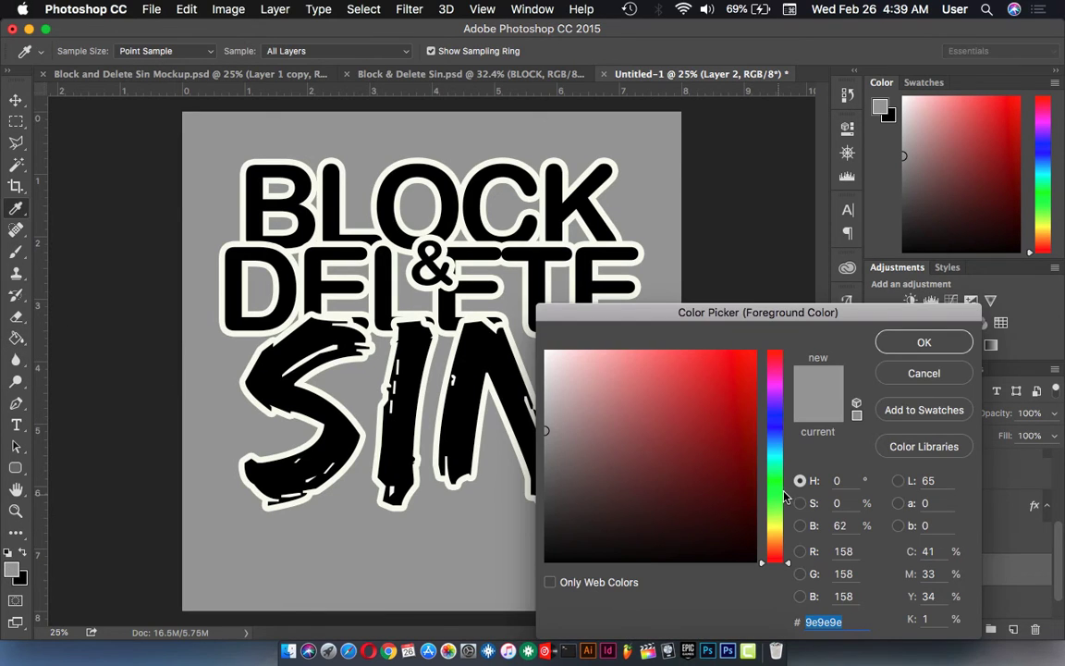
pyautogui.moveTo(583, 539); pyautogui.dragTo(545, 561)
pyautogui.click(903, 343)
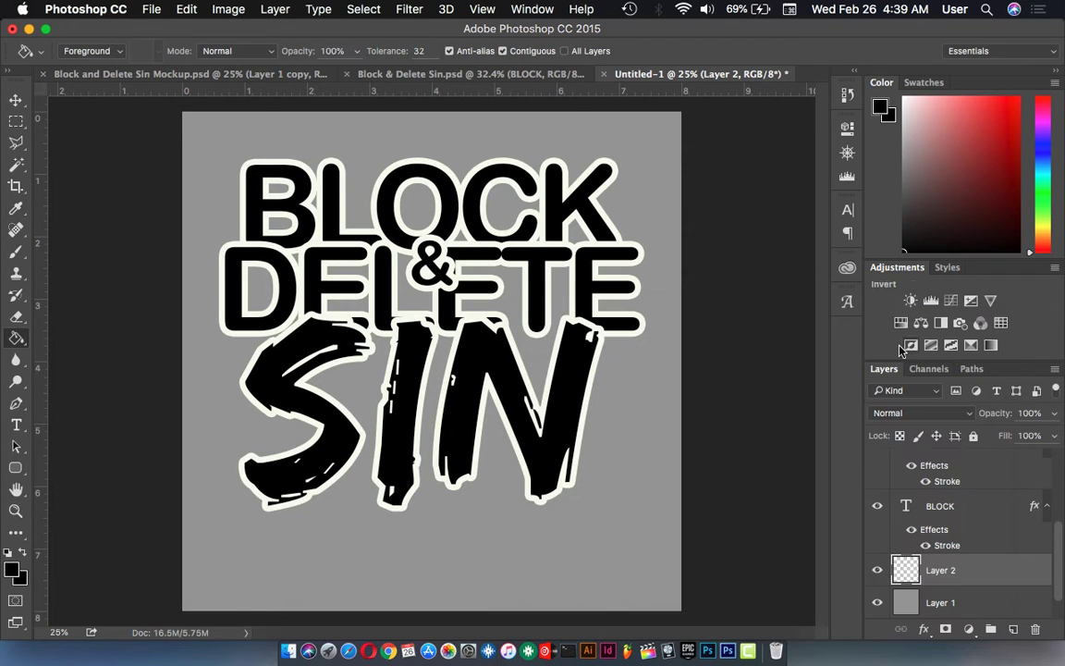
pyautogui.click(373, 500)
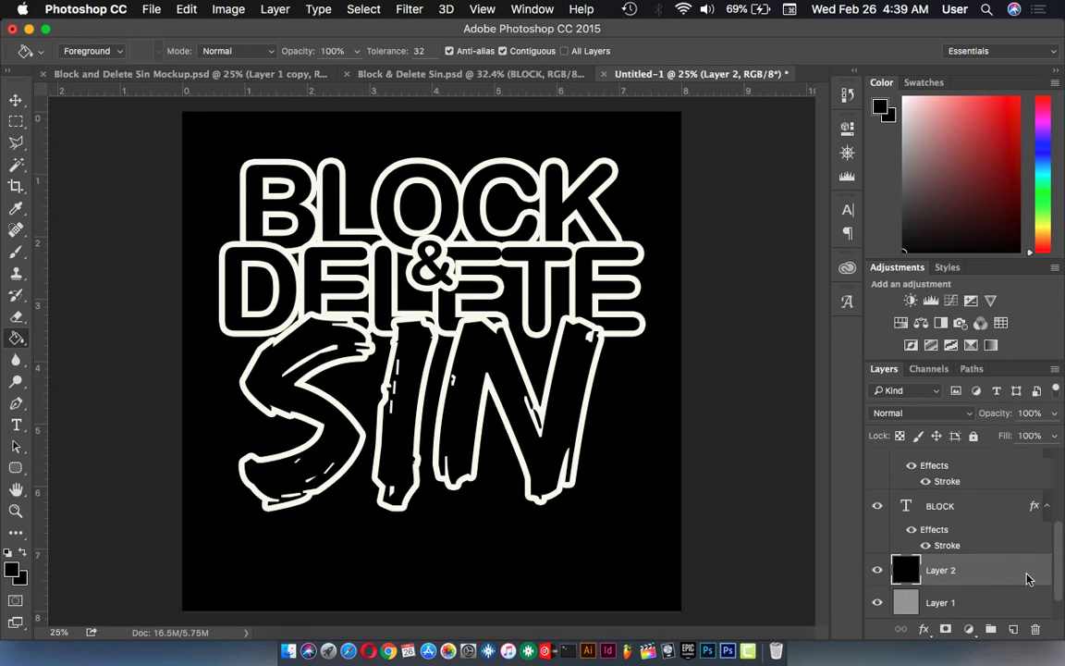
# Transform the black layer into a thin, shortened bar near the bottom of the canvas.
pyautogui.click(15, 101)
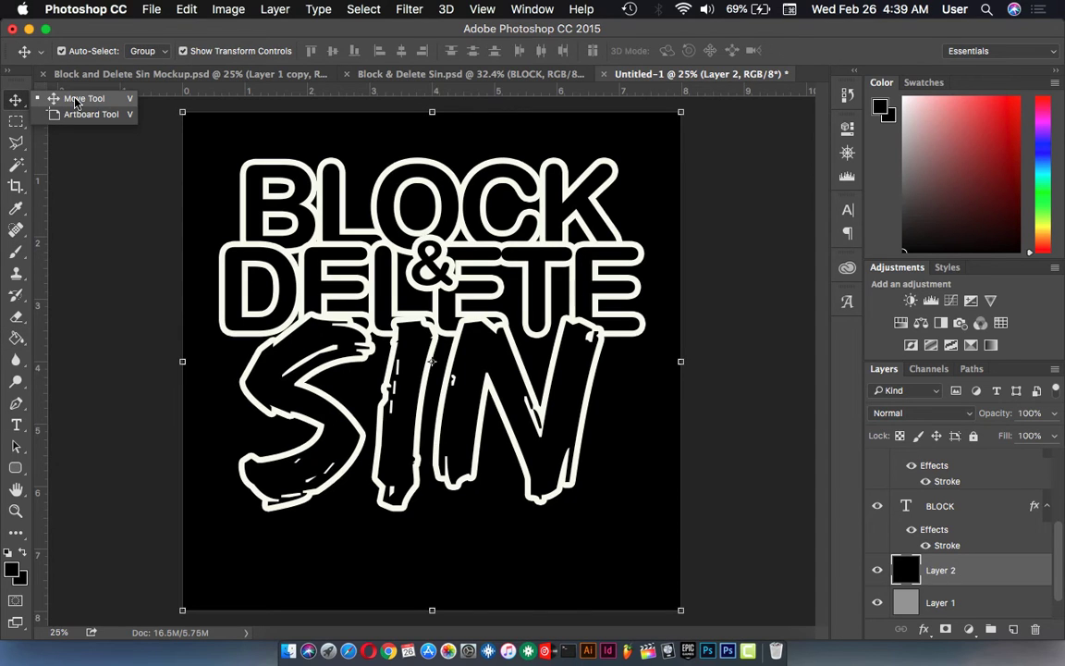
pyautogui.click(75, 101)
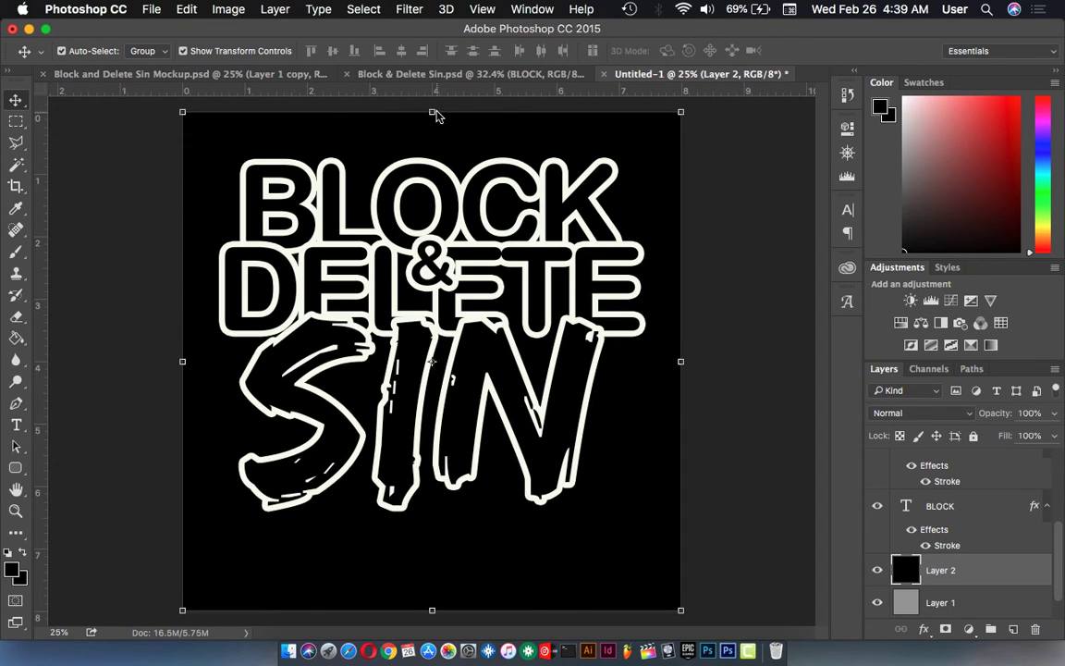
pyautogui.moveTo(432, 111)
pyautogui.mouseDown()
pyautogui.moveTo(429, 598)
pyautogui.moveTo(400, 555)
pyautogui.mouseUp()
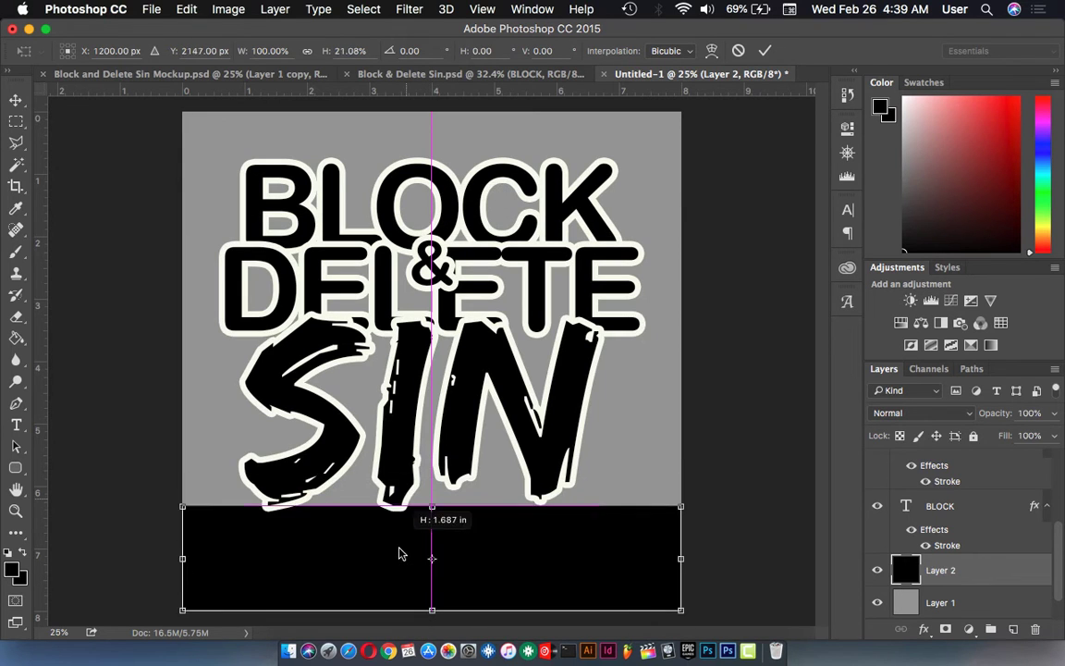
pyautogui.moveTo(400, 554); pyautogui.dragTo(392, 596)
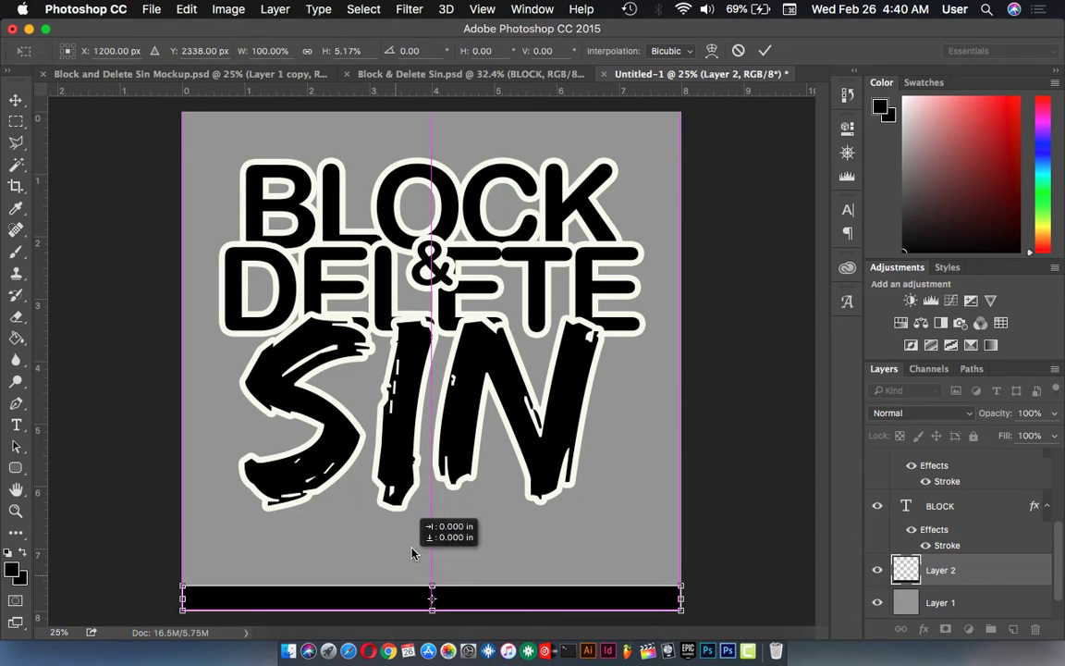
pyautogui.moveTo(423, 541)
pyautogui.mouseDown()
pyautogui.moveTo(453, 552)
pyautogui.moveTo(460, 529)
pyautogui.mouseUp()
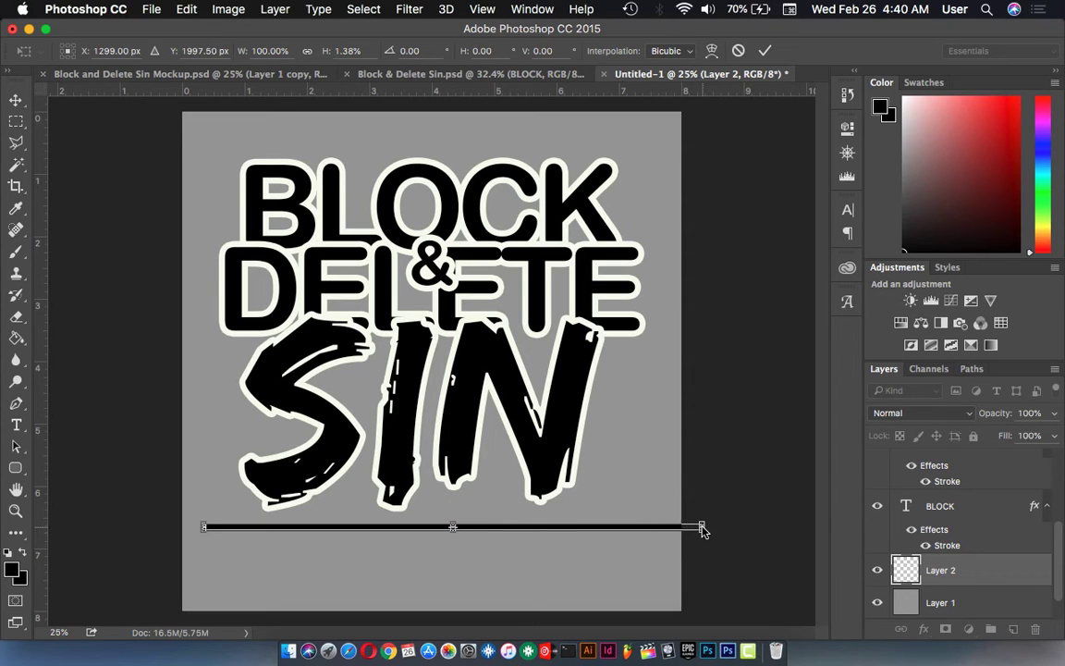
pyautogui.moveTo(701, 526); pyautogui.dragTo(635, 527)
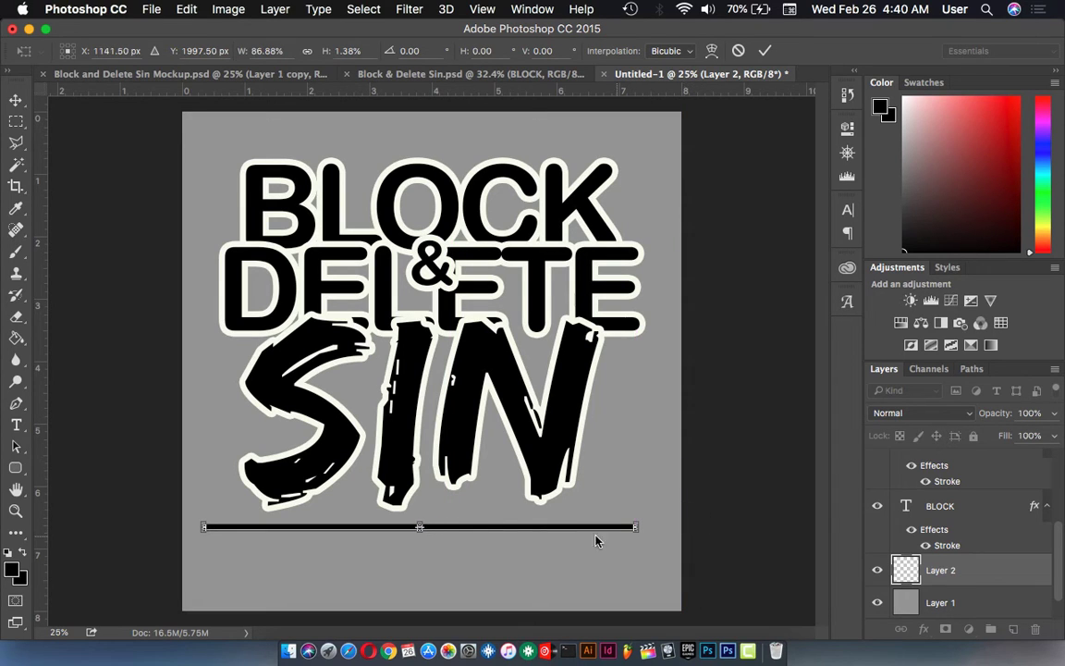
pyautogui.click(763, 52)
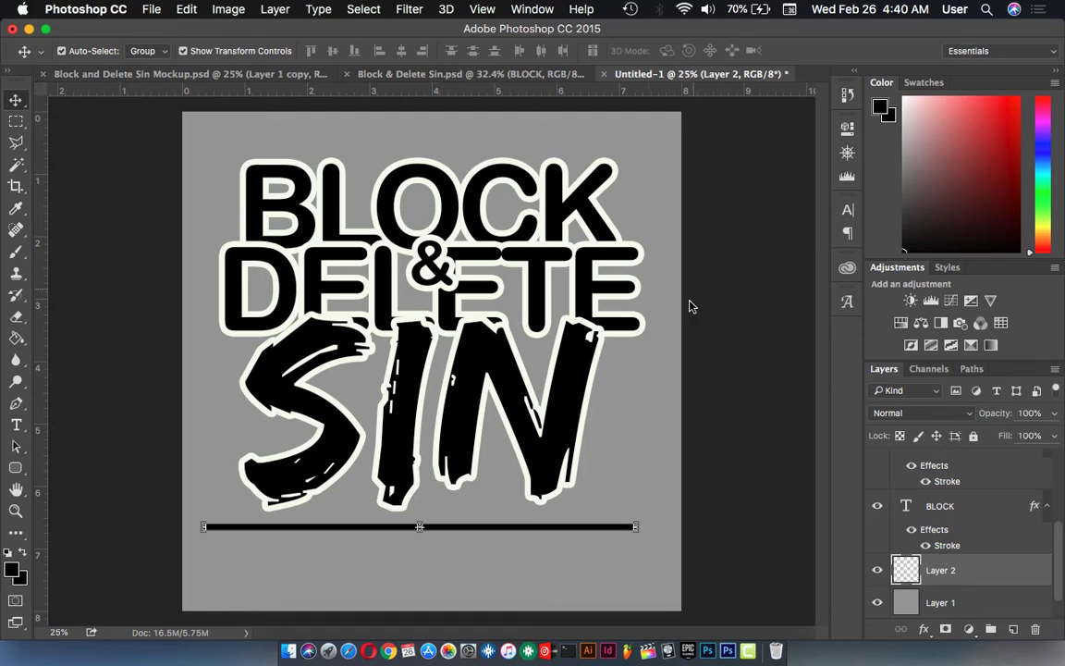
# Rotate the bar about 15° diagonally, move it across SIN, and thicken it slightly.
pyautogui.moveTo(638, 511); pyautogui.dragTo(658, 579)
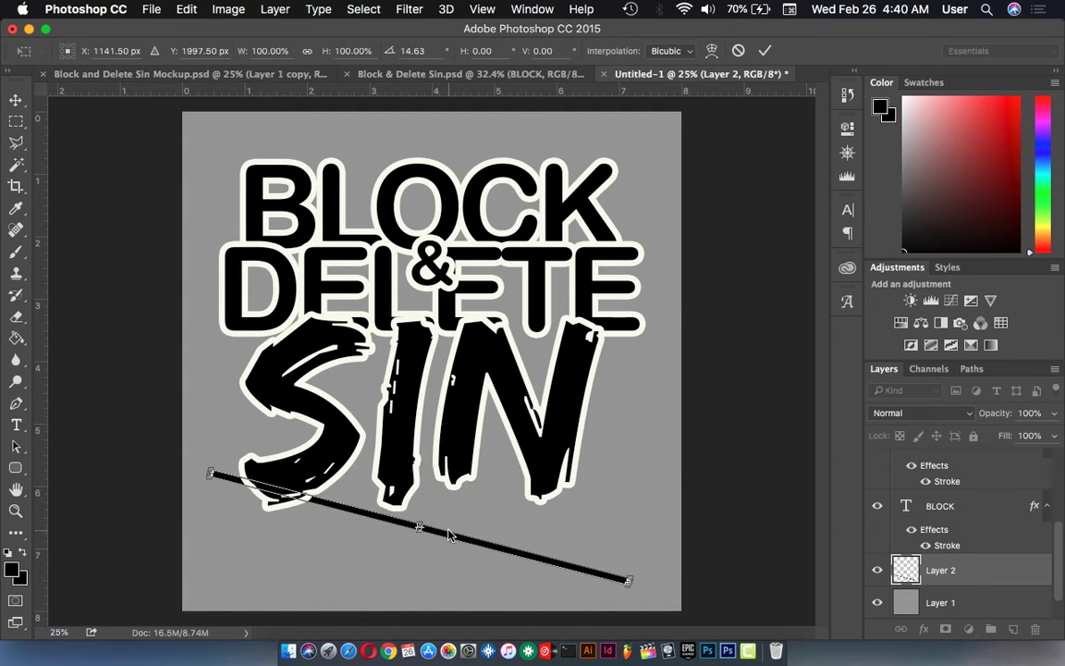
pyautogui.moveTo(437, 534)
pyautogui.mouseDown()
pyautogui.moveTo(452, 504)
pyautogui.moveTo(451, 413)
pyautogui.mouseUp()
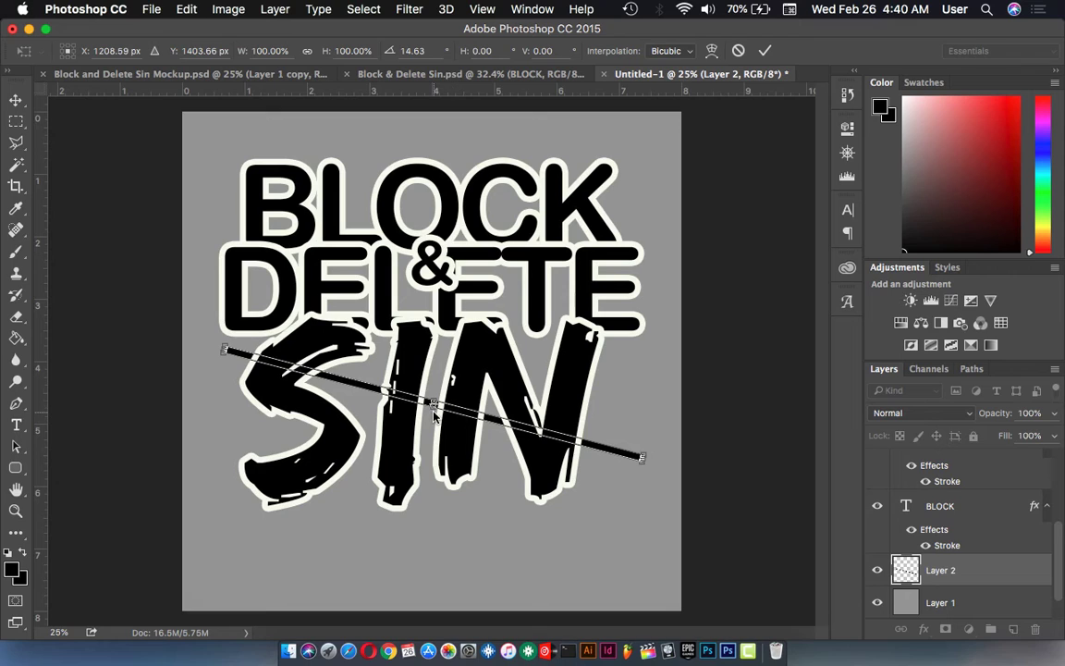
pyautogui.moveTo(430, 417); pyautogui.dragTo(430, 422)
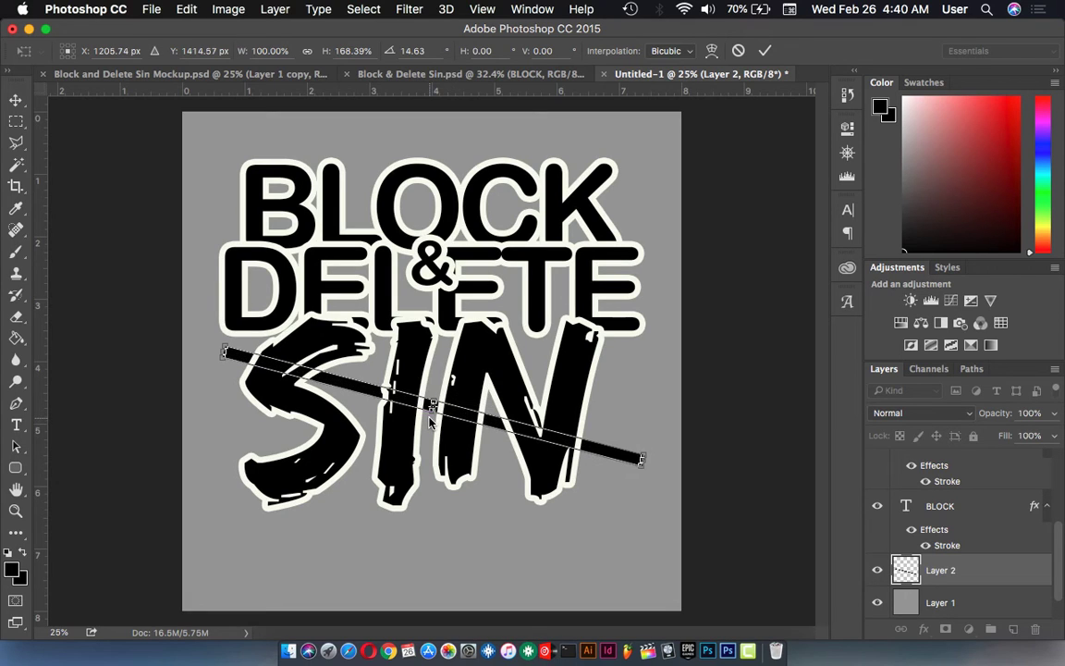
pyautogui.click(764, 51)
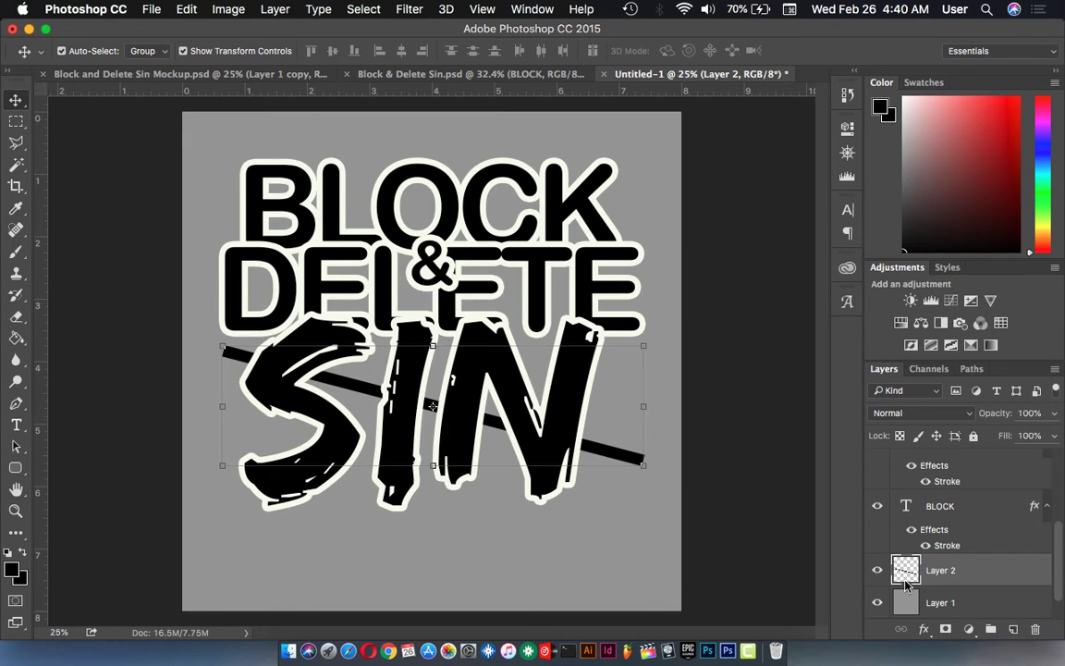
# Duplicate the bar layer, flip the copy horizontally, and select both bar layers.
pyautogui.rightClick(893, 516)
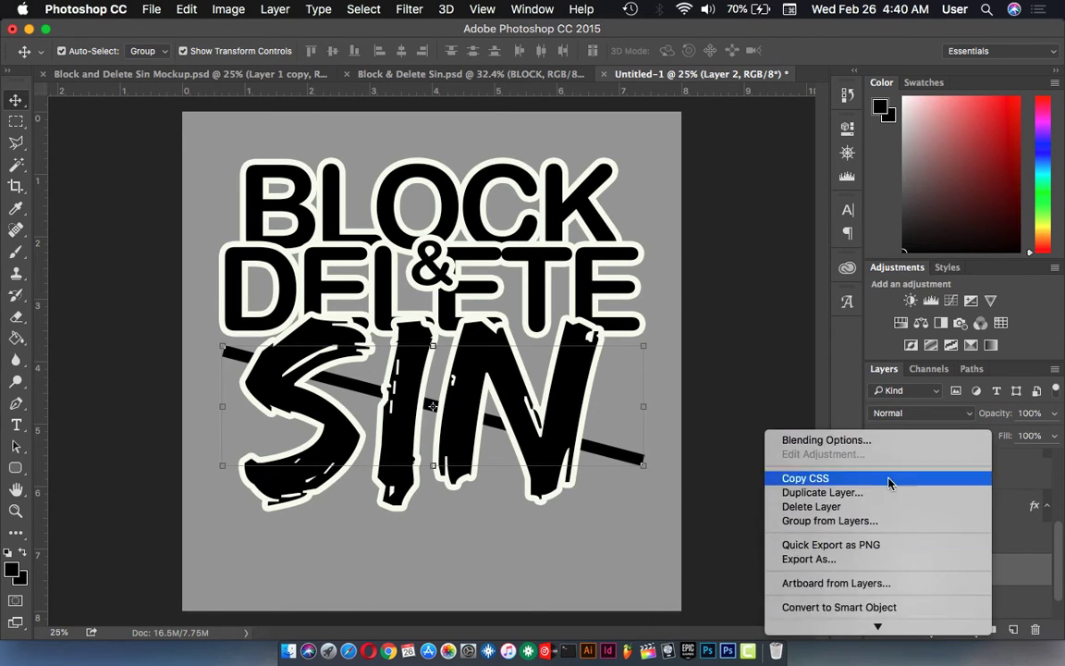
pyautogui.click(874, 496)
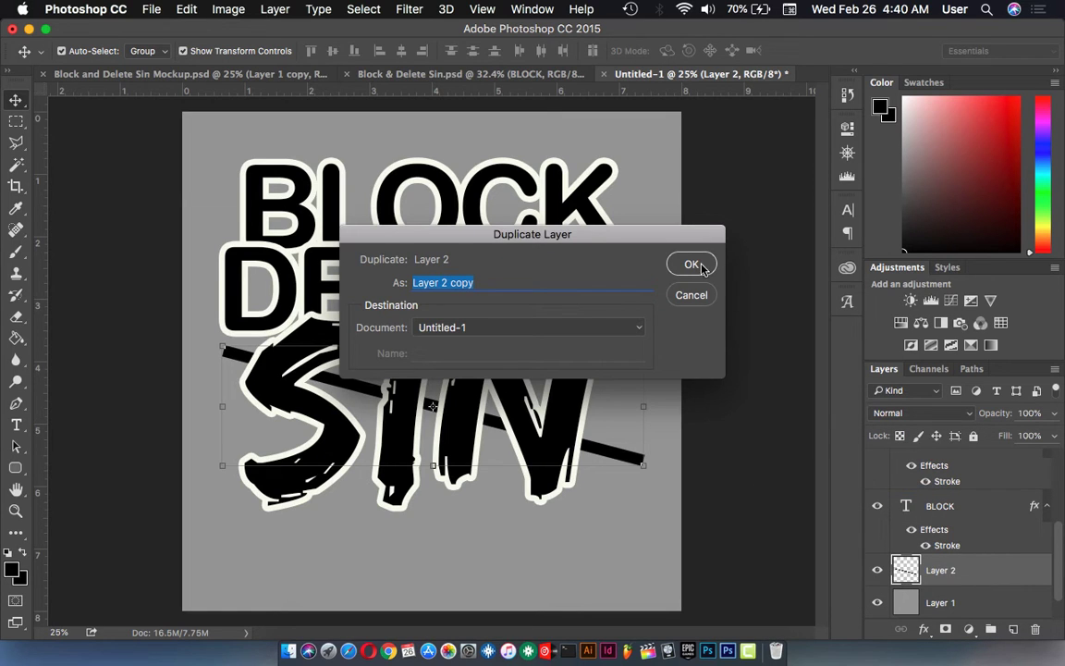
pyautogui.click(697, 265)
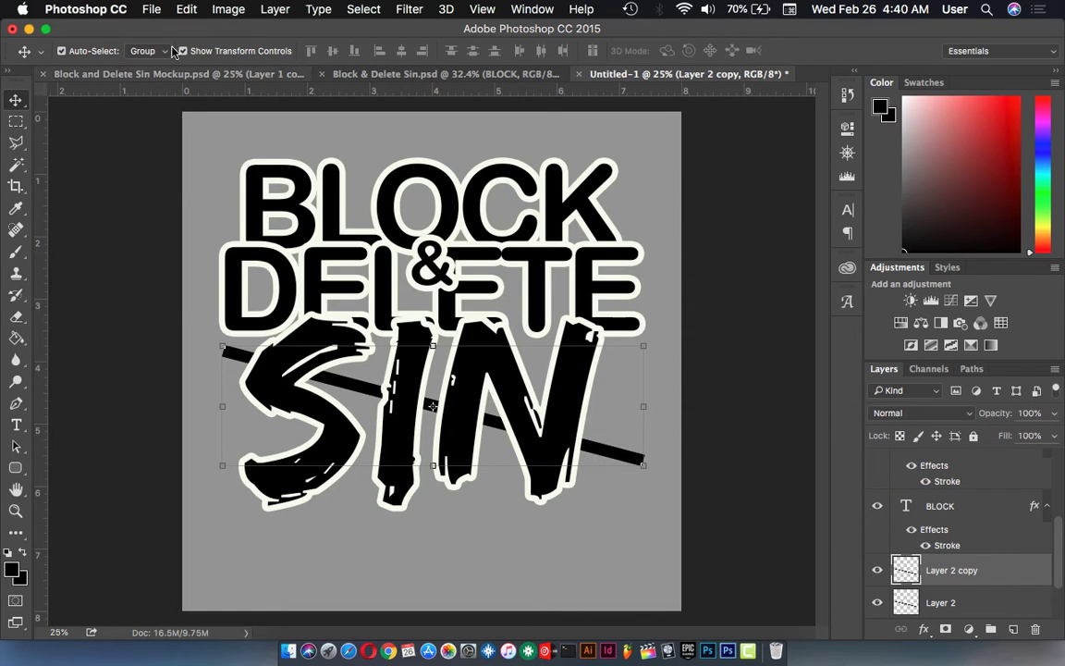
pyautogui.click(151, 10)
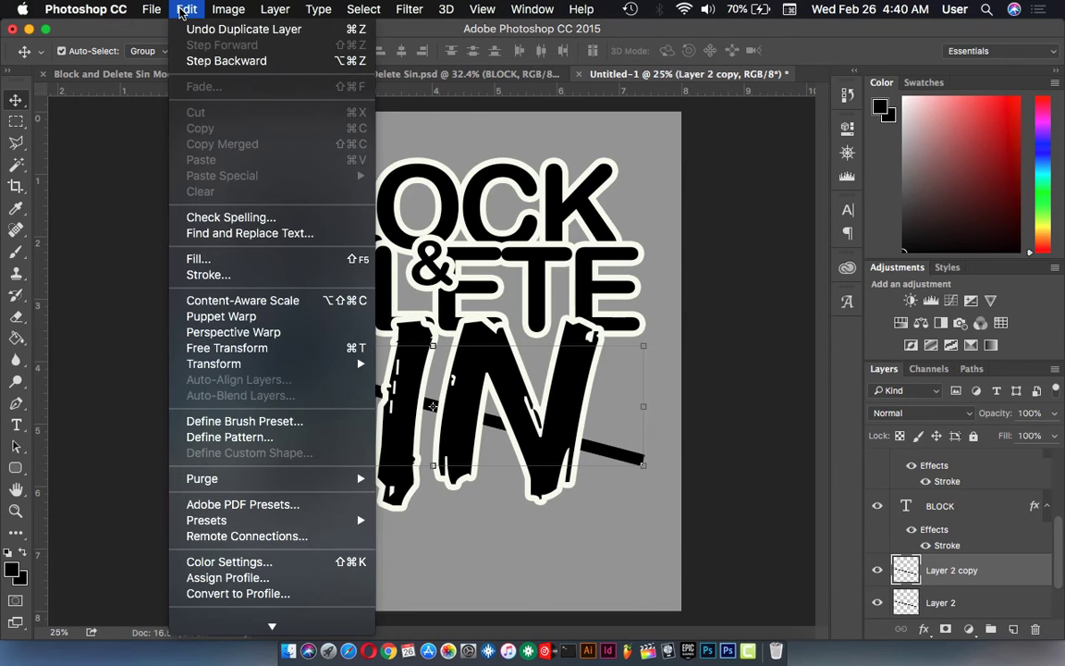
pyautogui.moveTo(213, 363)
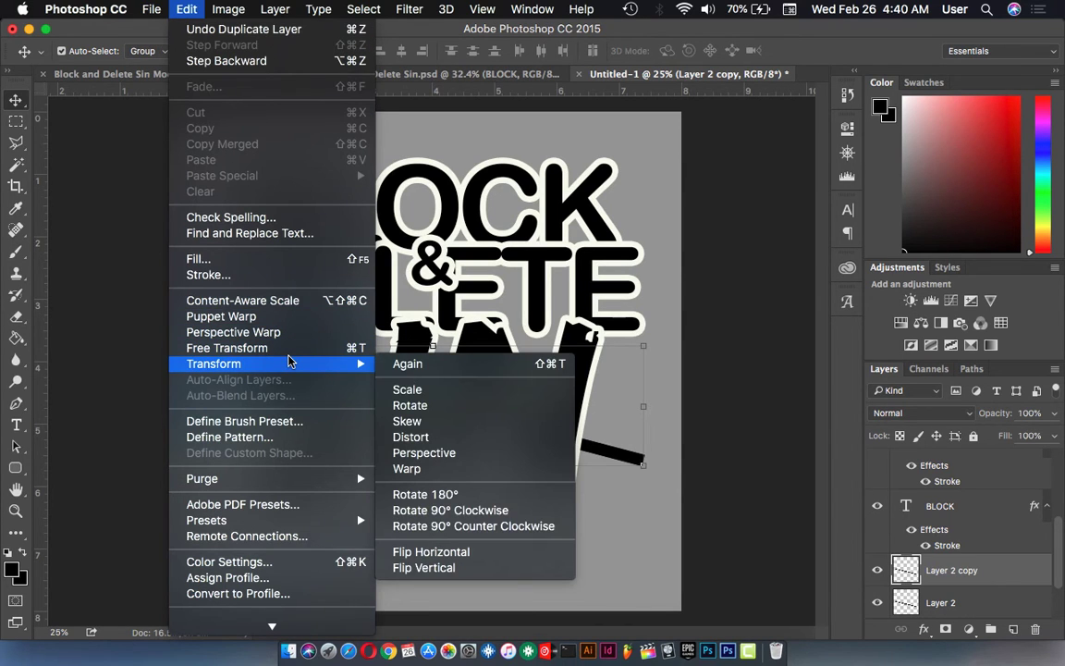
pyautogui.click(434, 552)
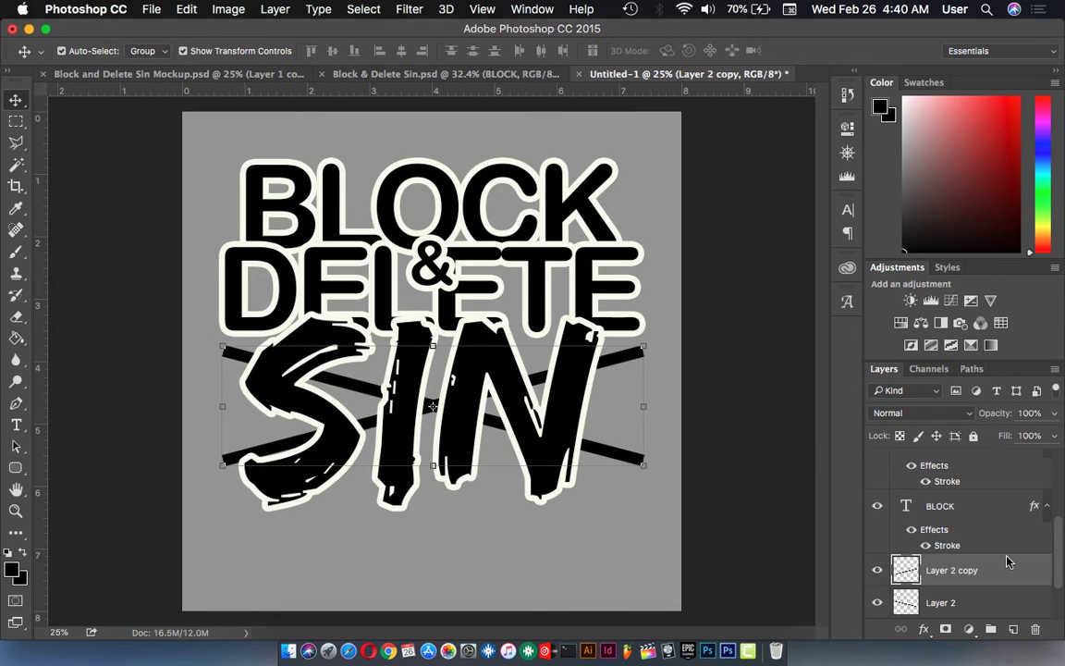
pyautogui.keyDown('shift'); pyautogui.click(997, 601); pyautogui.keyUp('shift')
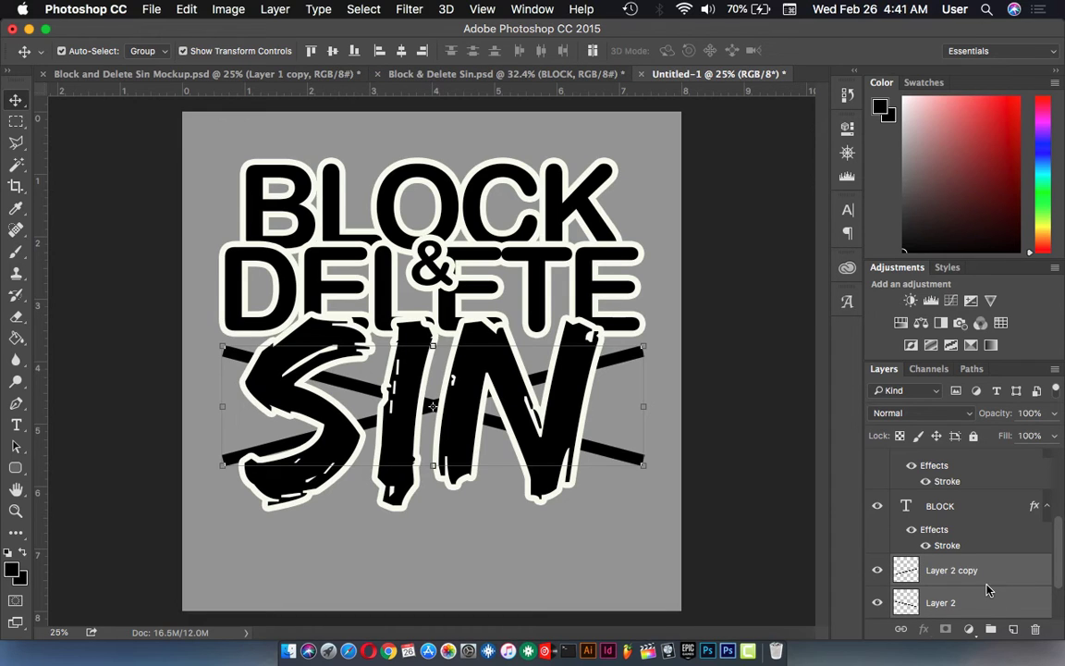
# Check the Block & Delete Sin.psd reference and browse the Layers panel.
pyautogui.moveTo(999, 572)
pyautogui.mouseDown()
pyautogui.moveTo(997, 445)
pyautogui.moveTo(986, 524)
pyautogui.moveTo(986, 515)
pyautogui.mouseUp()
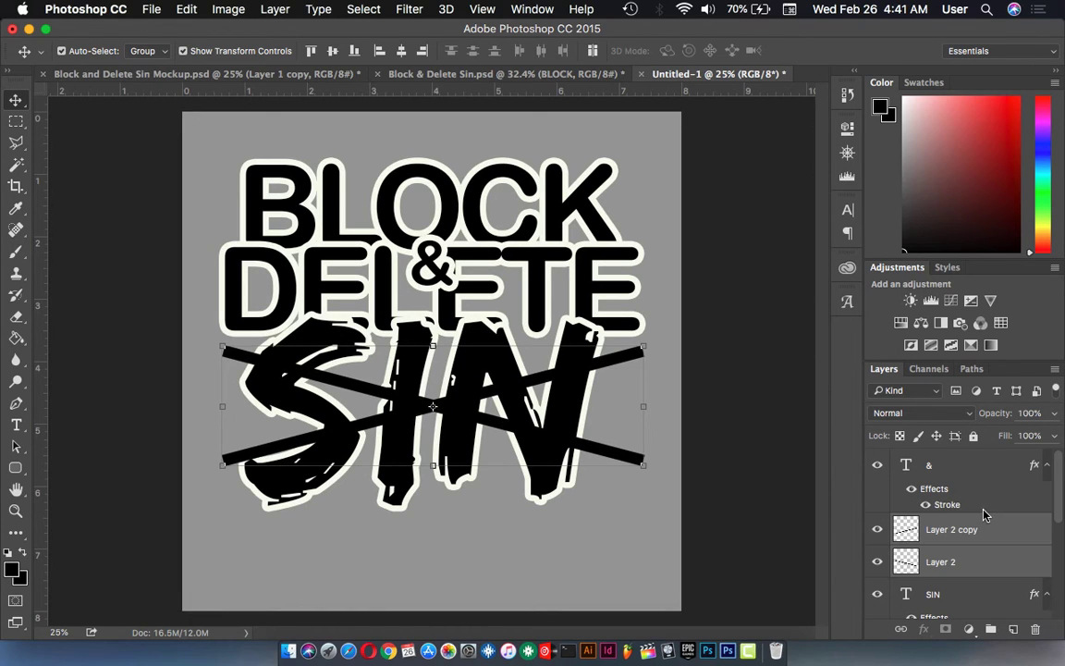
pyautogui.click(638, 563)
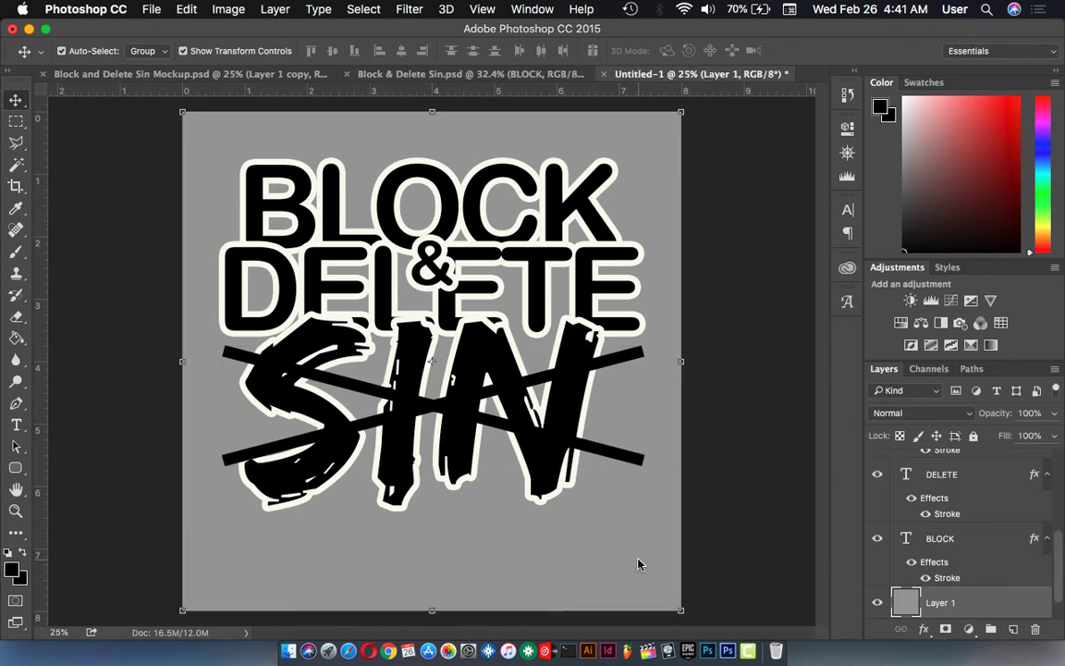
pyautogui.click(425, 74)
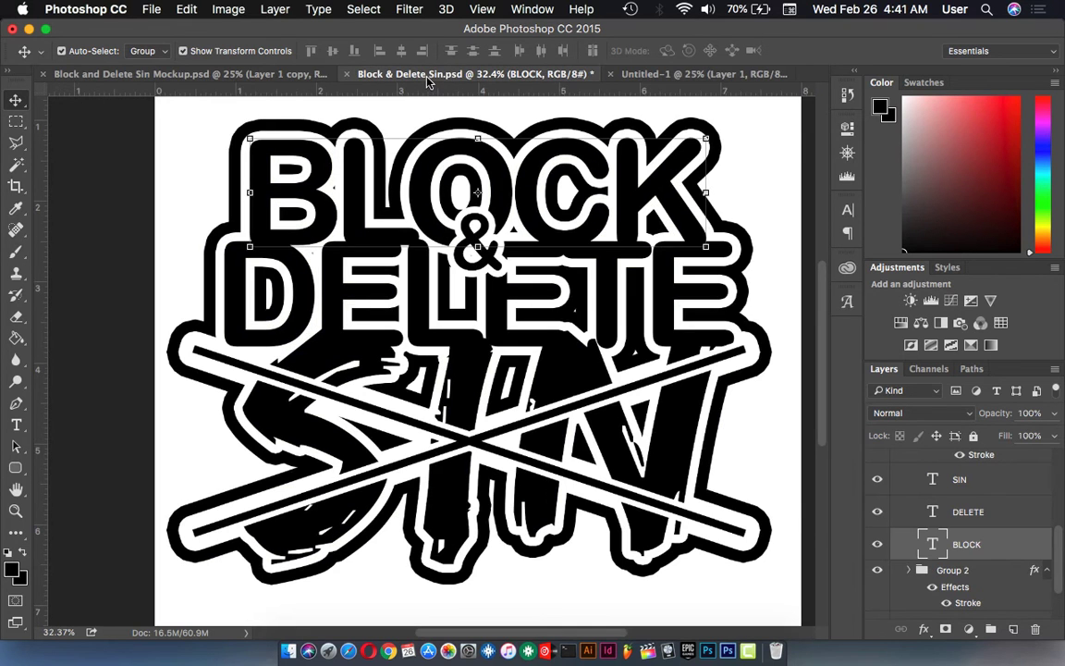
pyautogui.click(645, 74)
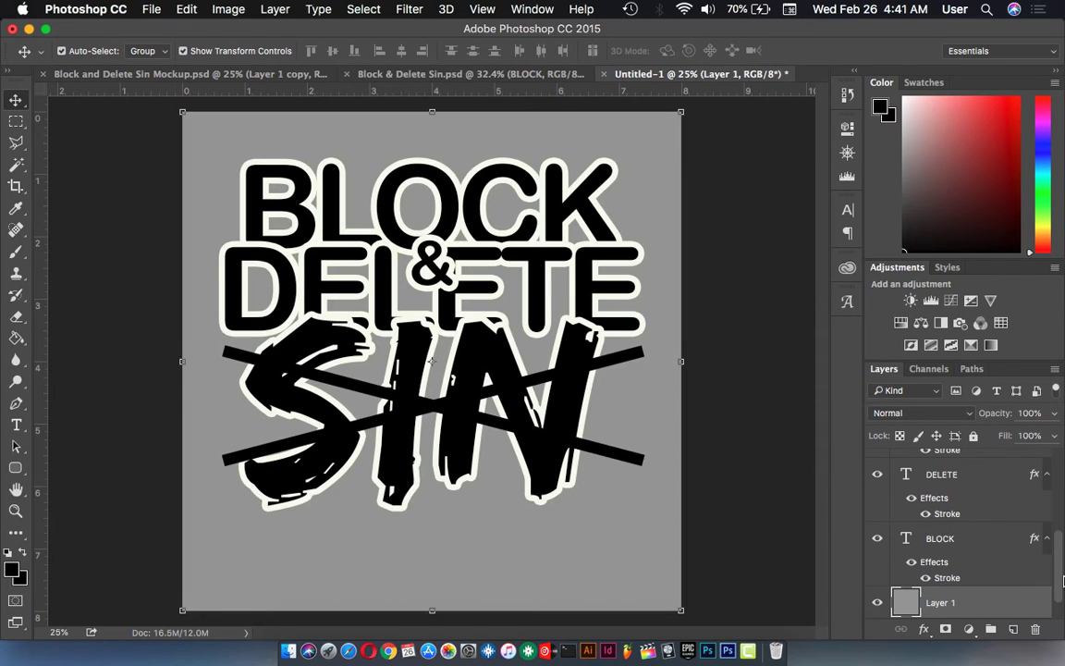
pyautogui.scroll(-1, 952, 582)
pyautogui.scroll(-2, 956, 564)
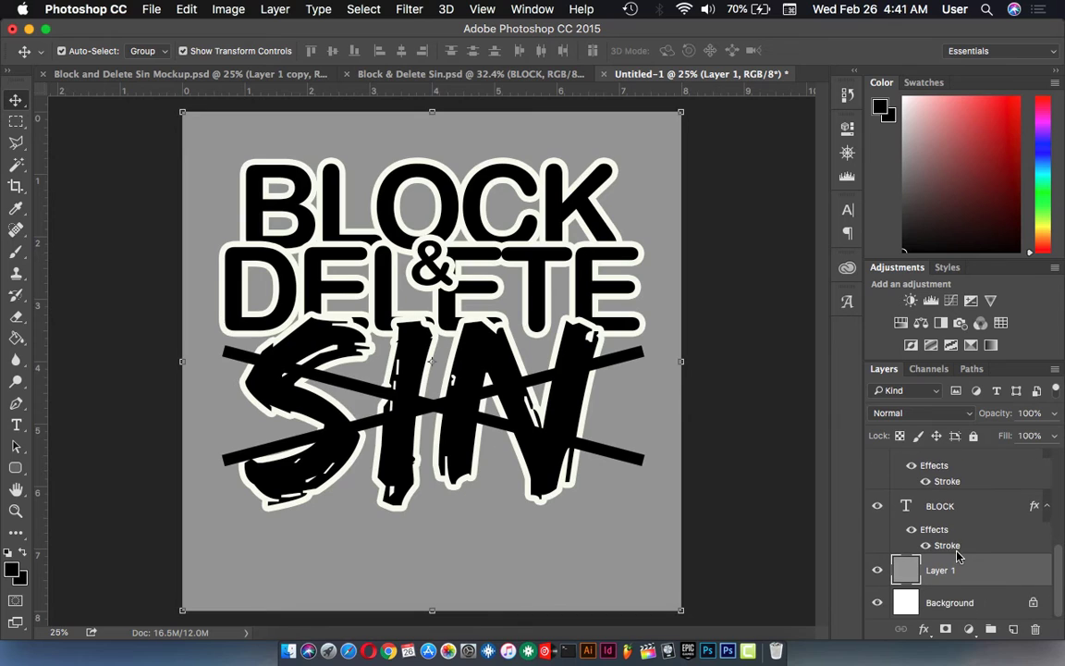
pyautogui.scroll(4, 943, 518)
pyautogui.scroll(1, 936, 500)
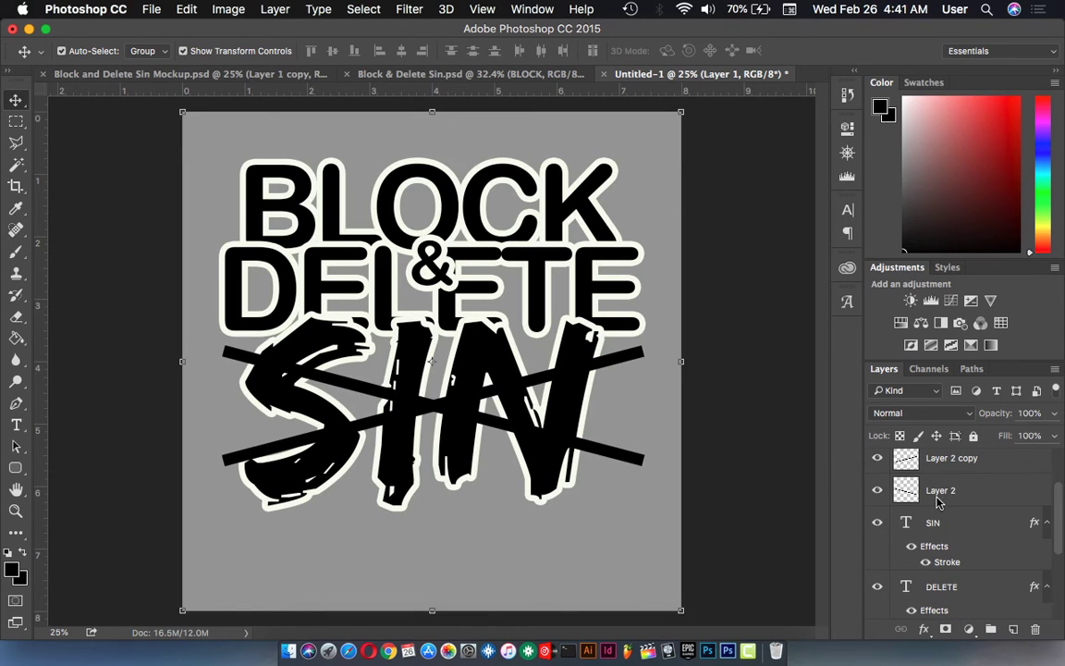
# Group Layer 2 and Layer 2 copy and name the group 'x Line'.
pyautogui.click(972, 495)
pyautogui.keyDown('shift'); pyautogui.click(981, 459); pyautogui.keyUp('shift')
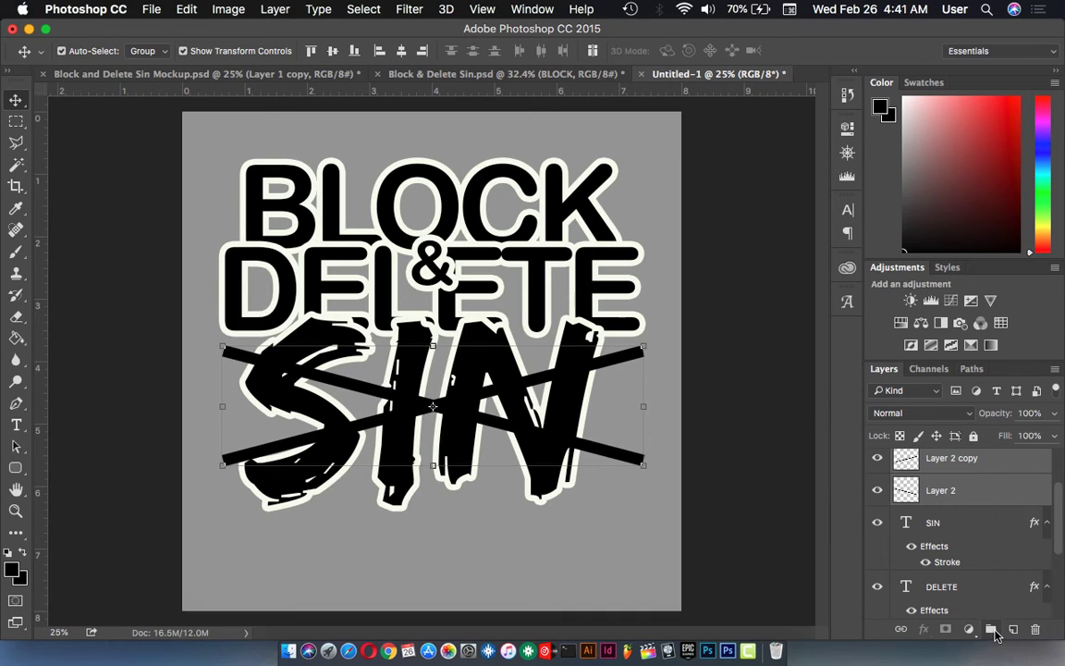
pyautogui.click(991, 631)
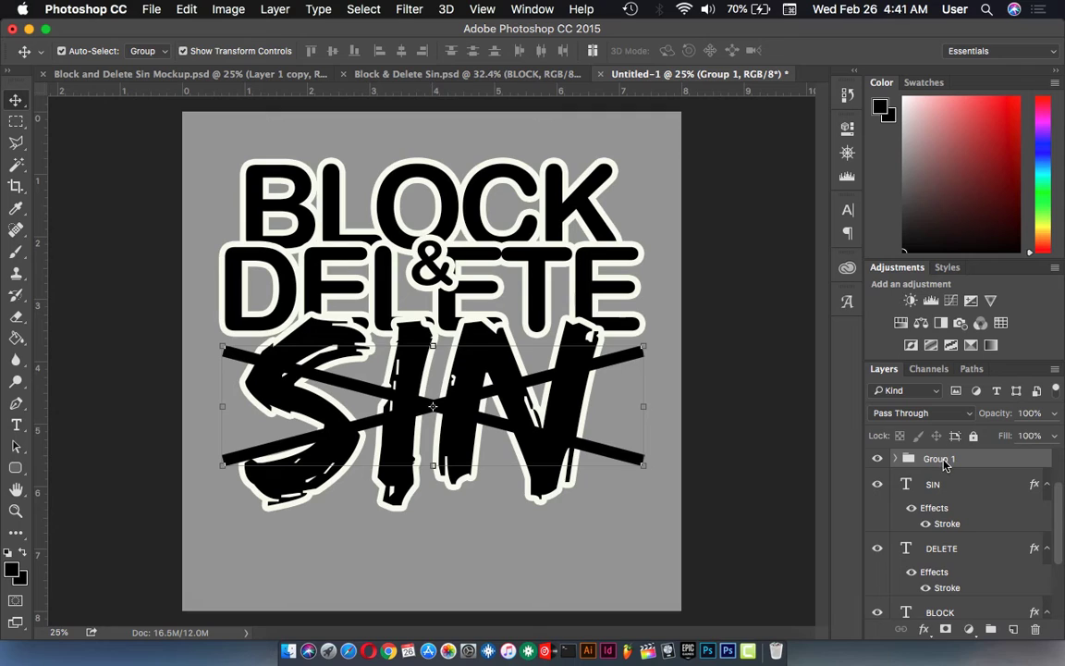
pyautogui.doubleClick(944, 460)
pyautogui.write('x Line')
pyautogui.press('Return')
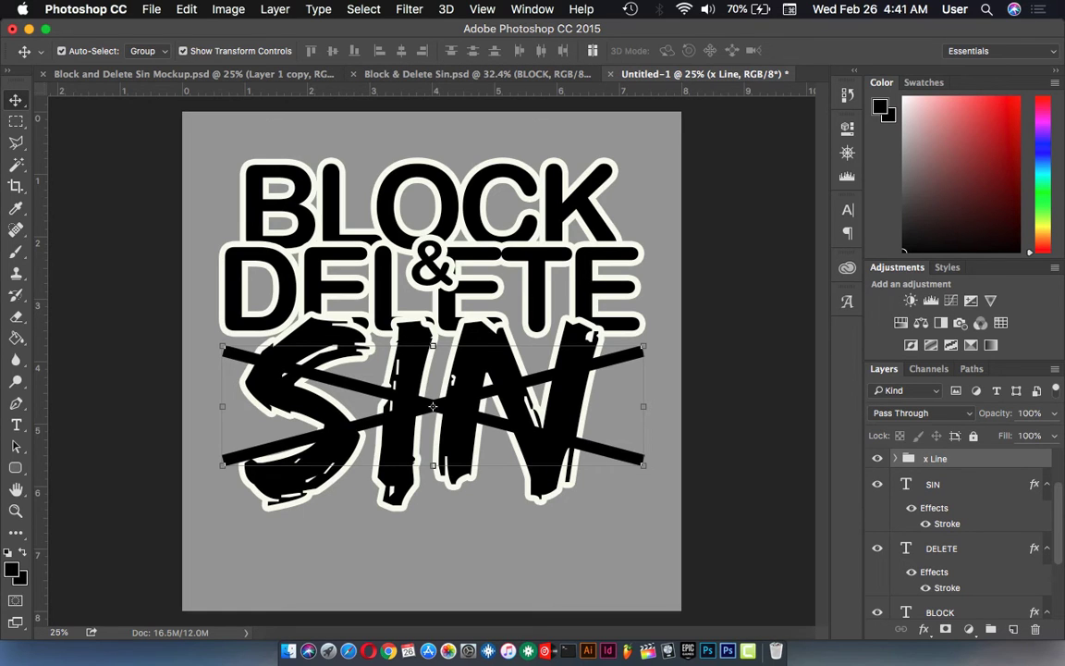
# Give the x Line group a 29 px outside off-white stroke through Blending Options.
pyautogui.rightClick(971, 459)
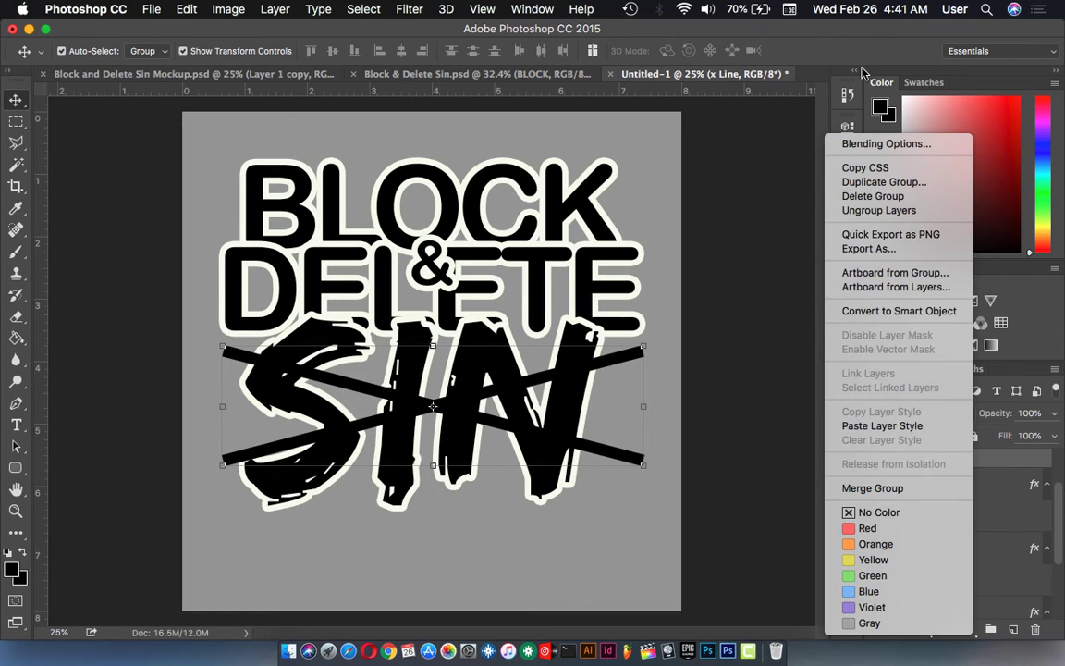
pyautogui.click(864, 146)
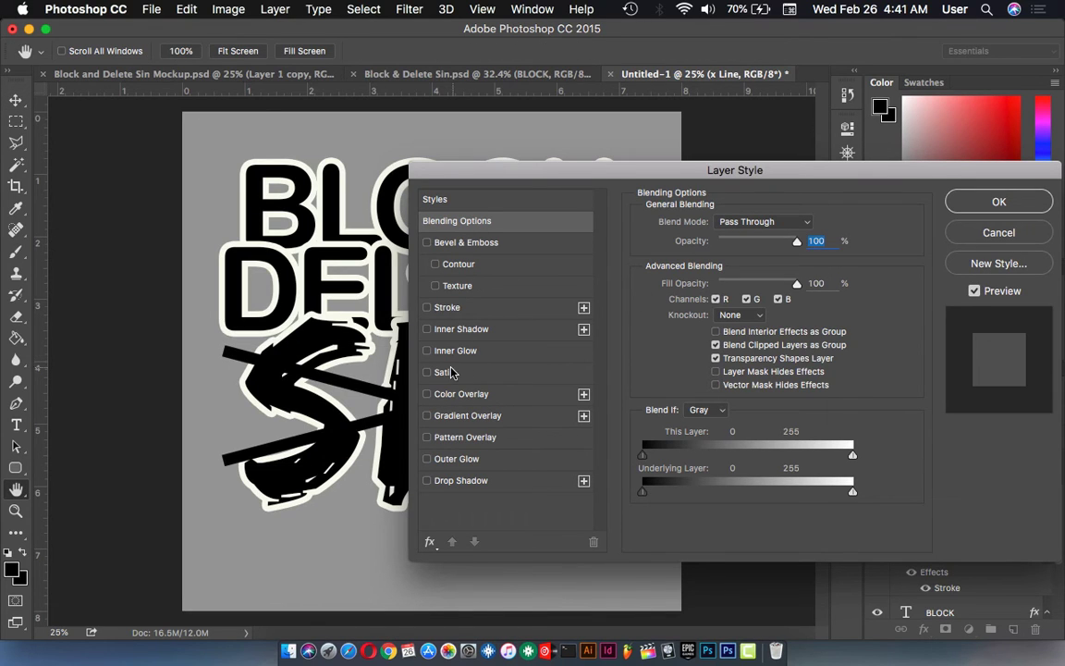
pyautogui.click(442, 307)
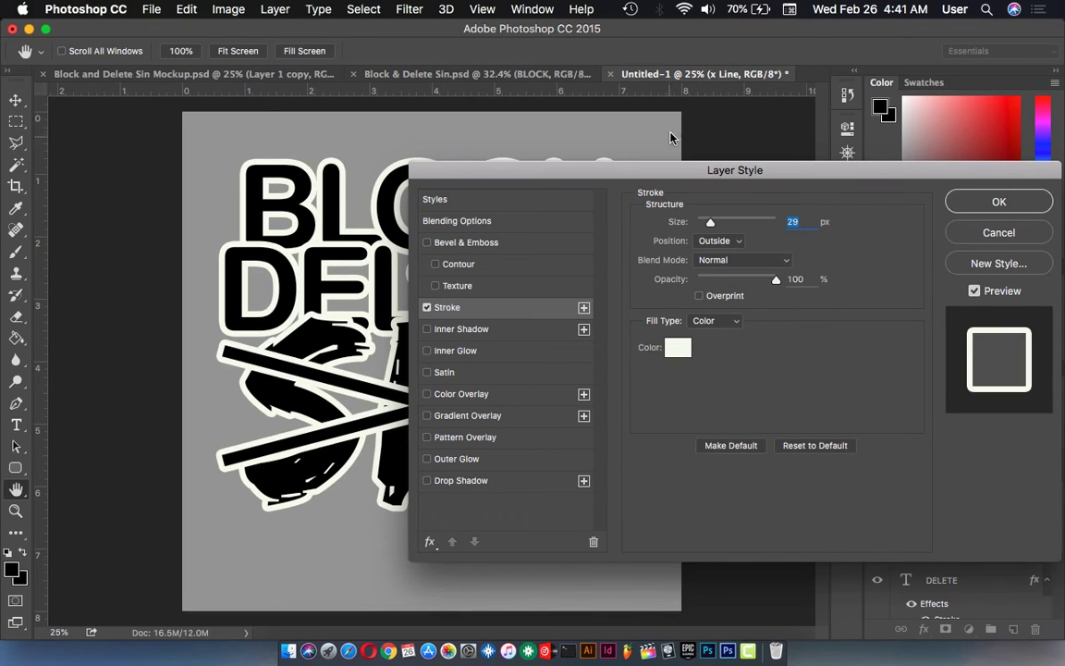
pyautogui.moveTo(656, 175)
pyautogui.mouseDown()
pyautogui.moveTo(817, 217)
pyautogui.moveTo(1, 450)
pyautogui.moveTo(300, 217)
pyautogui.mouseUp()
pyautogui.click(654, 243)
pyautogui.click(744, 422)
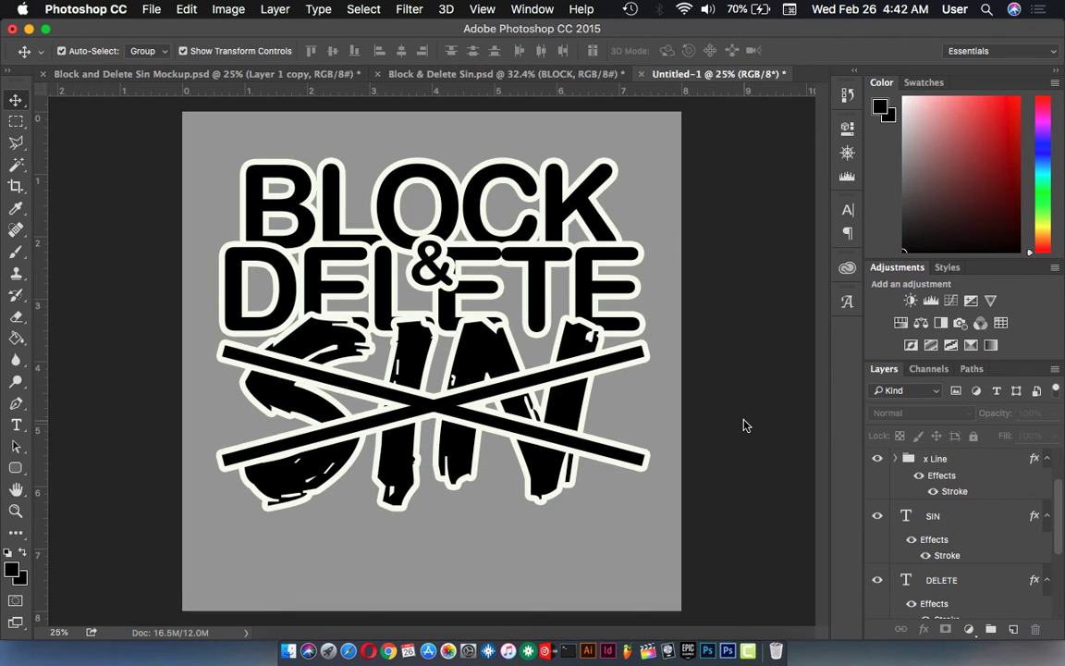
# Group every layer from & down to BLOCK into Group 1, toggling grey Layer 1 to check.
pyautogui.click(893, 464)
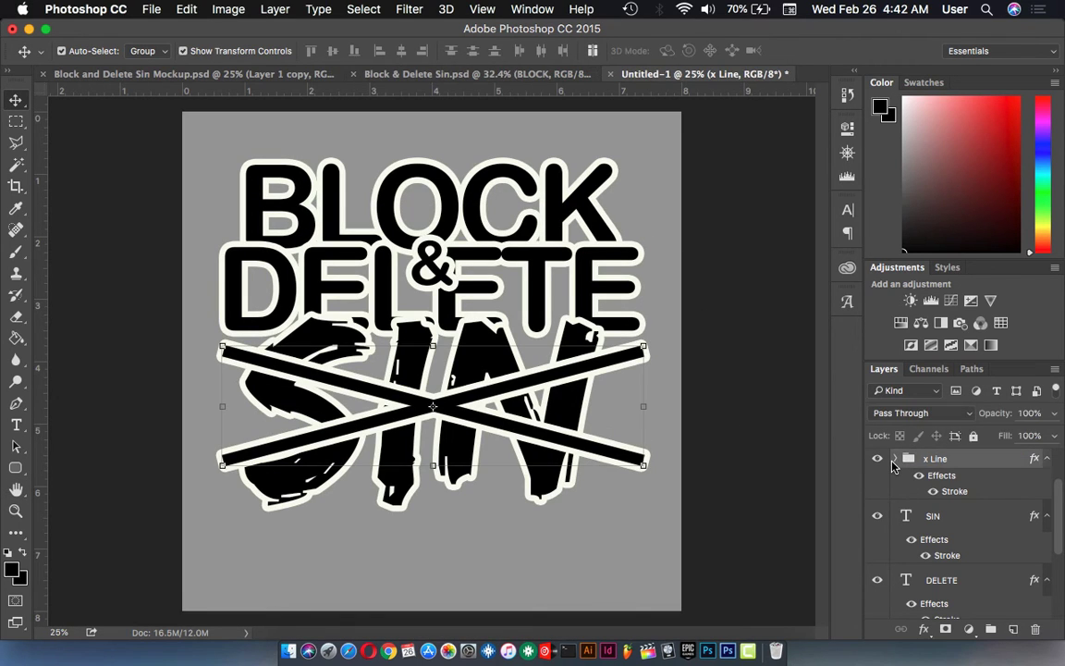
pyautogui.click(894, 459)
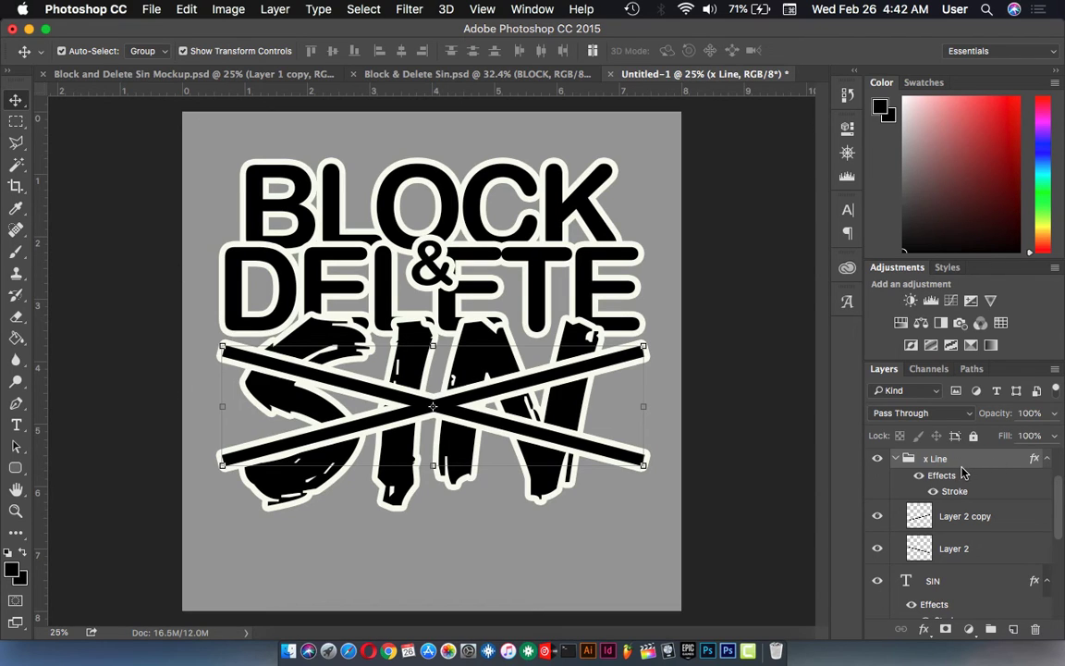
pyautogui.scroll(2, 952, 472)
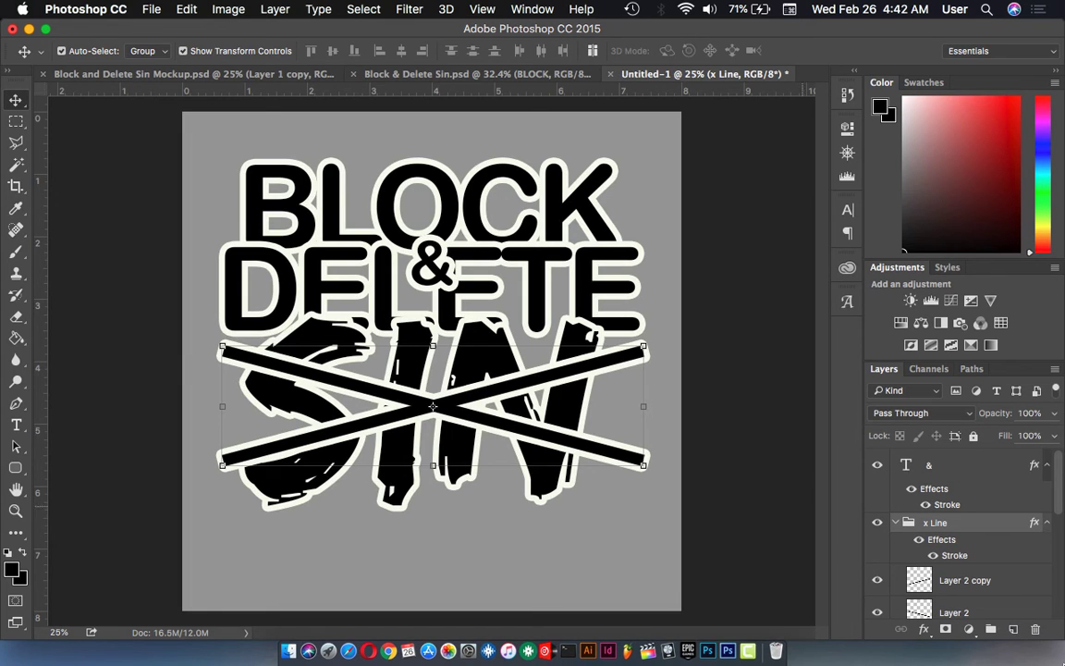
pyautogui.click(957, 464)
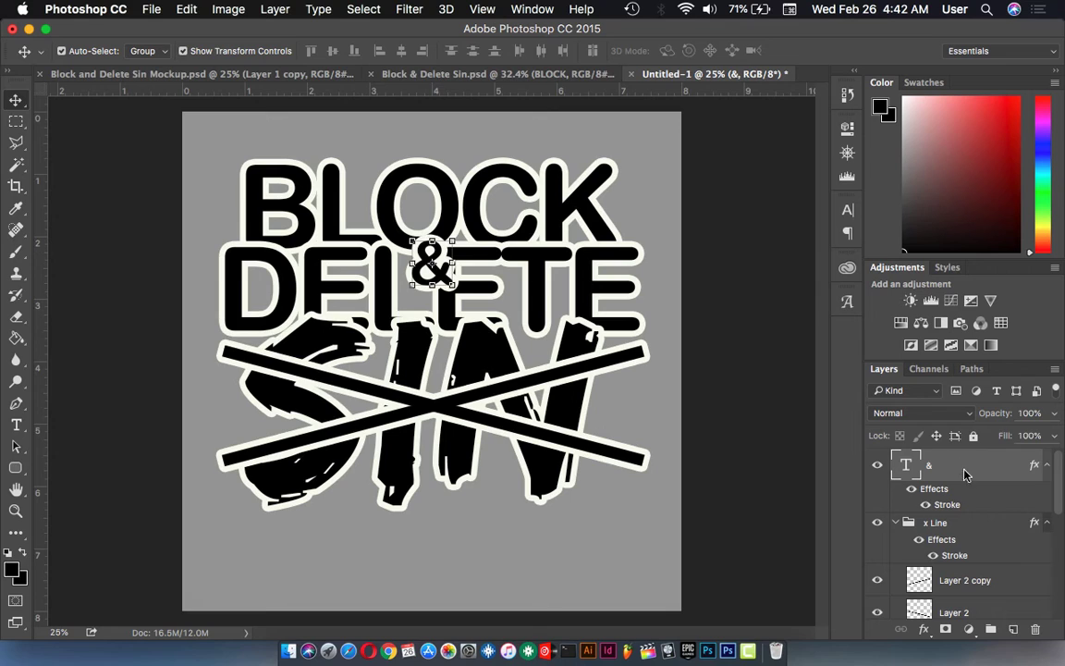
pyautogui.scroll(-5, 963, 481)
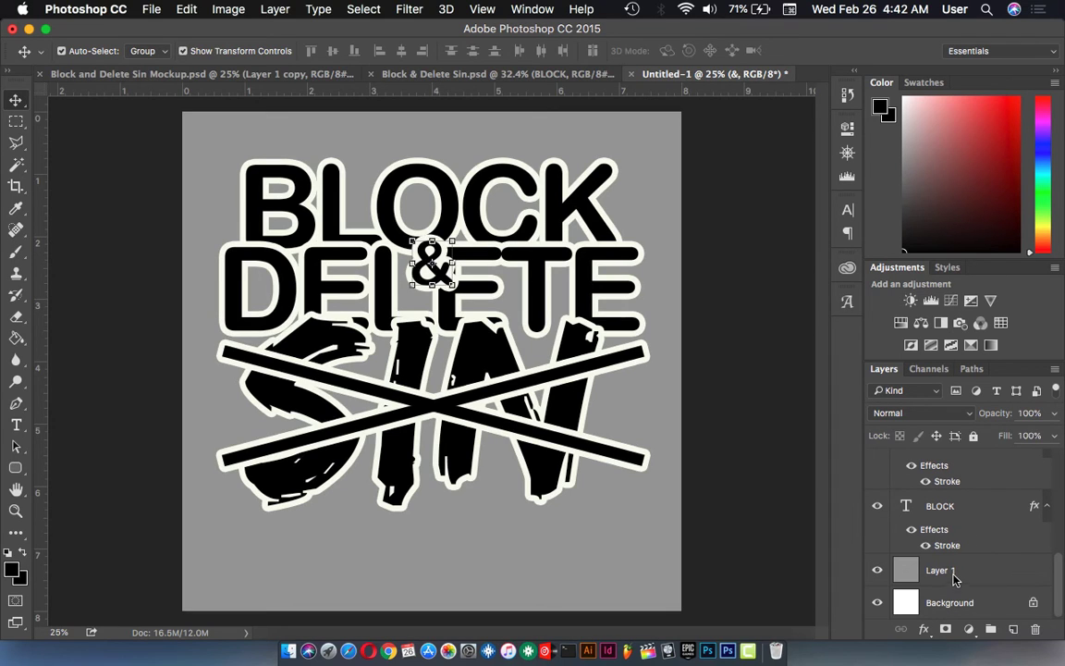
pyautogui.click(953, 506)
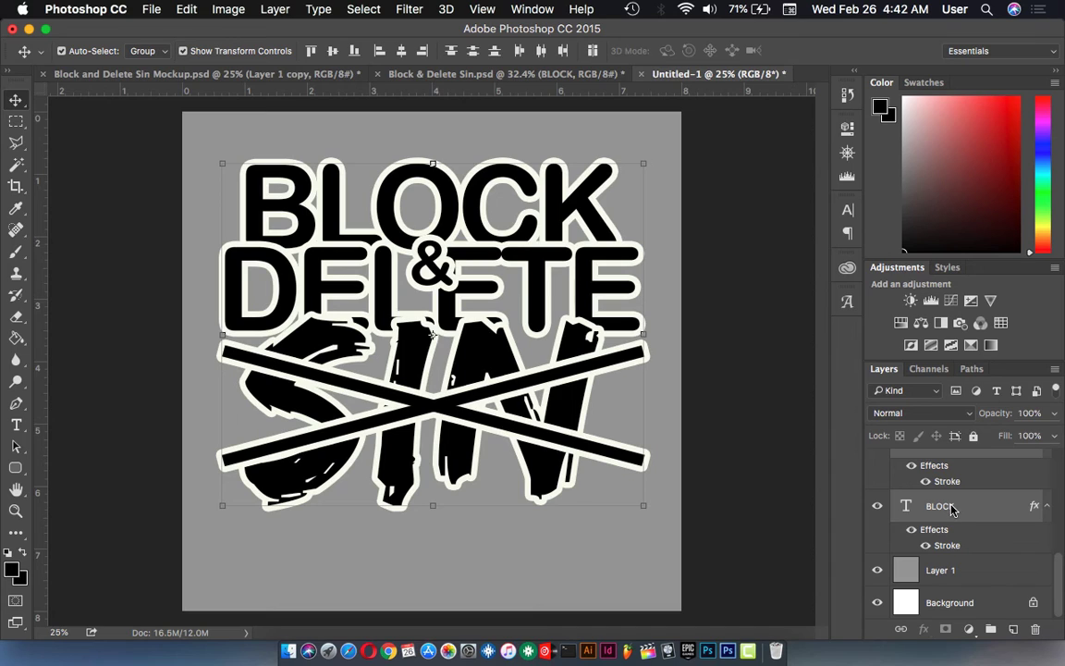
pyautogui.hotkey('ctrl', 'g')
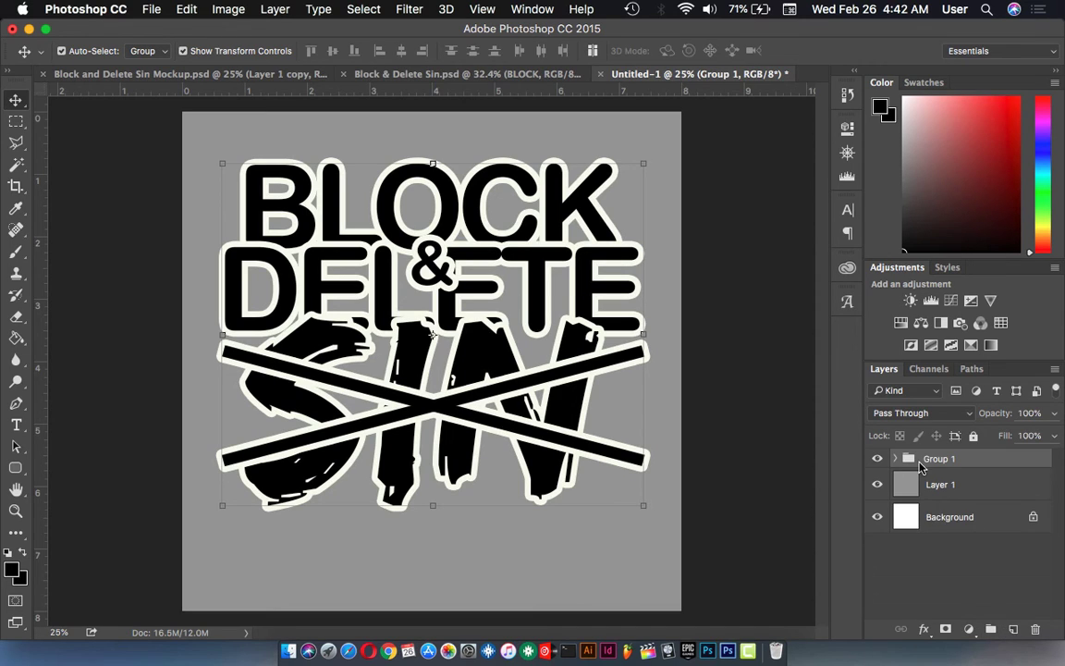
pyautogui.click(878, 490)
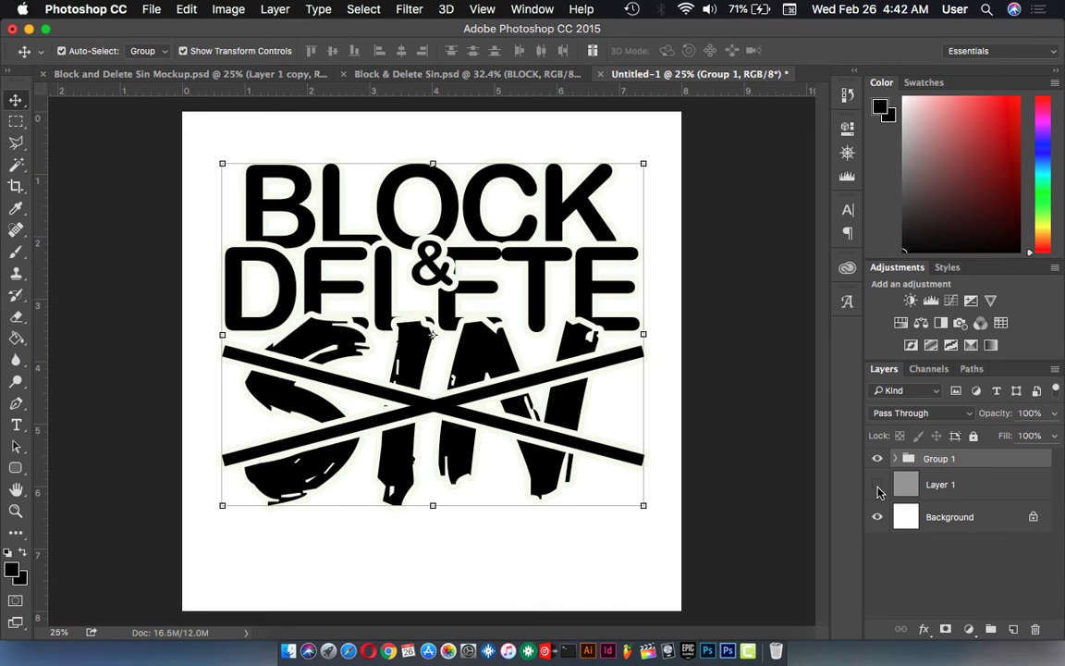
pyautogui.click(877, 485)
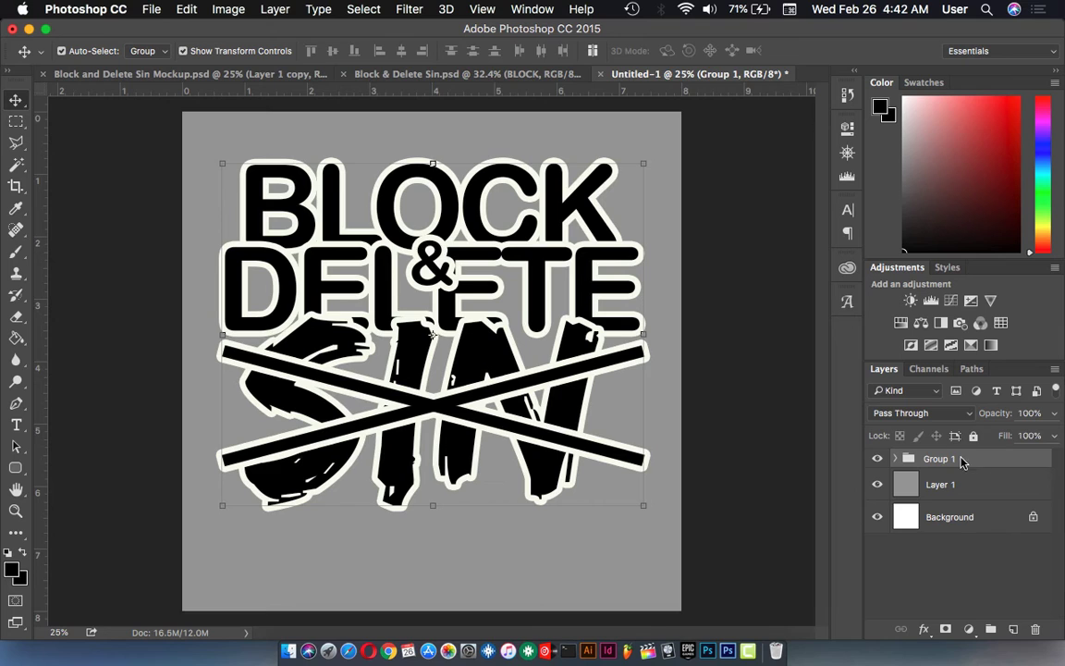
# Open Group 1's Blending Options and try a Color Overlay, then remove it.
pyautogui.rightClick(985, 458)
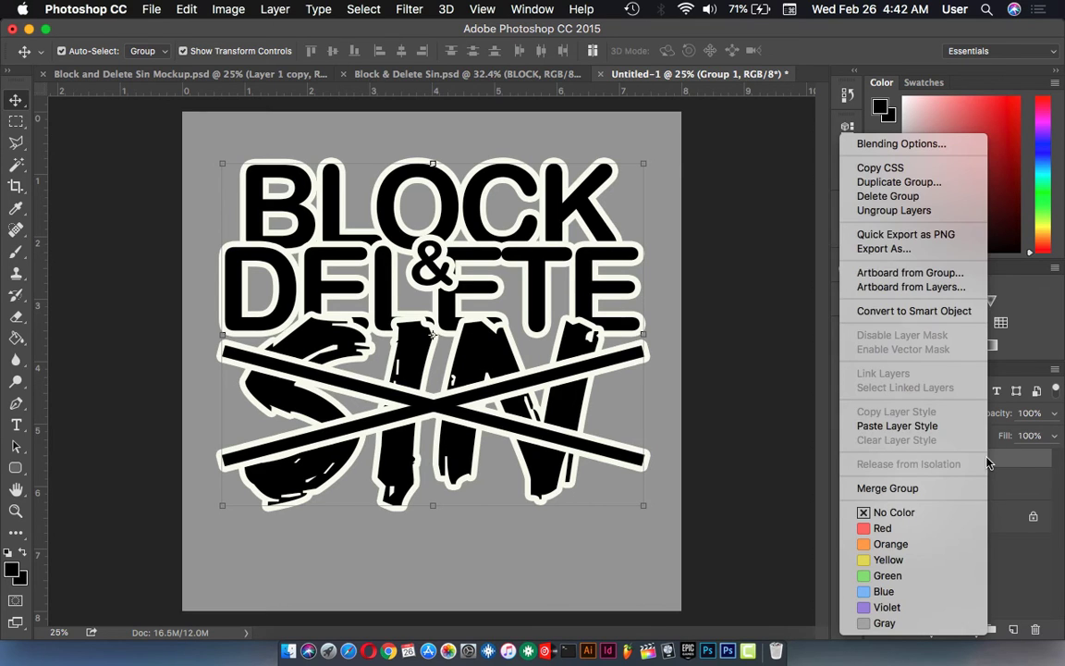
pyautogui.click(925, 146)
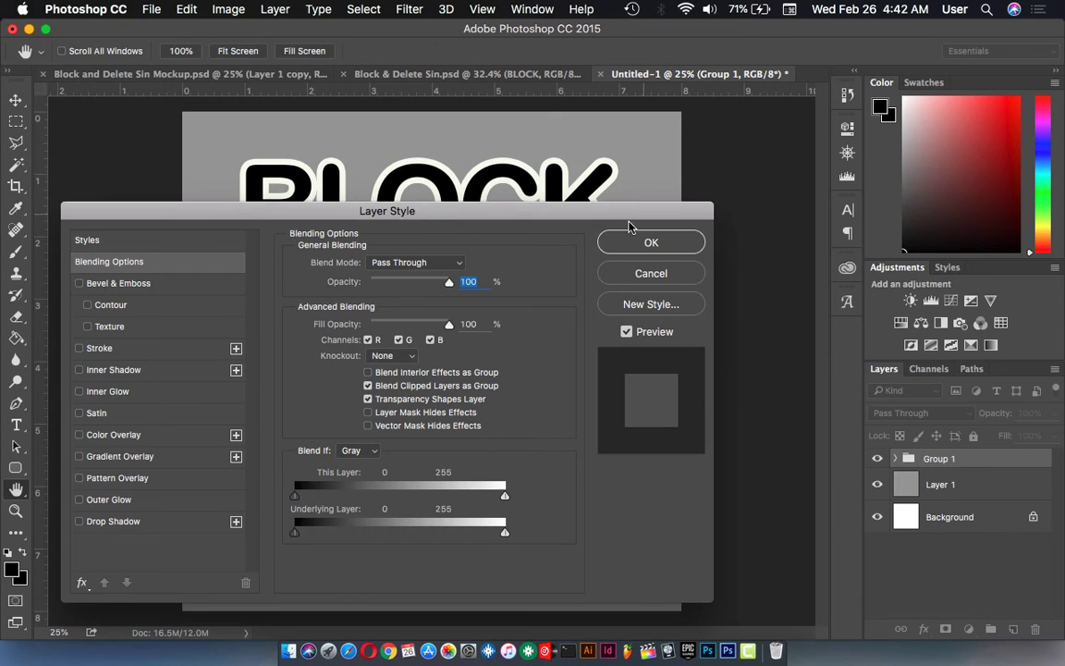
pyautogui.moveTo(581, 215); pyautogui.dragTo(931, 148)
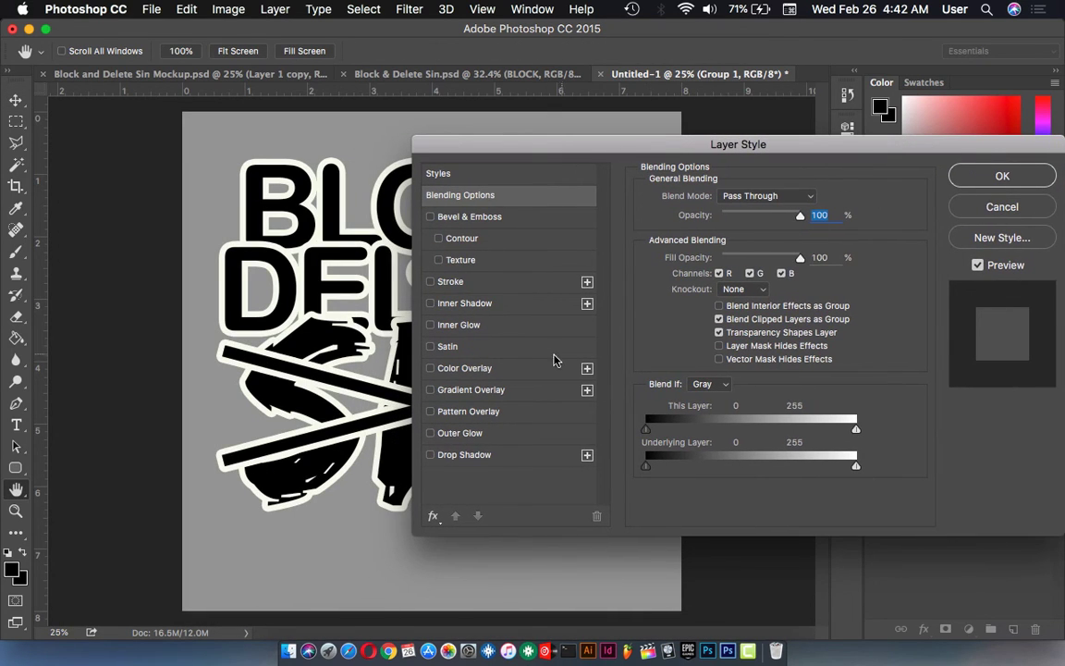
pyautogui.click(459, 370)
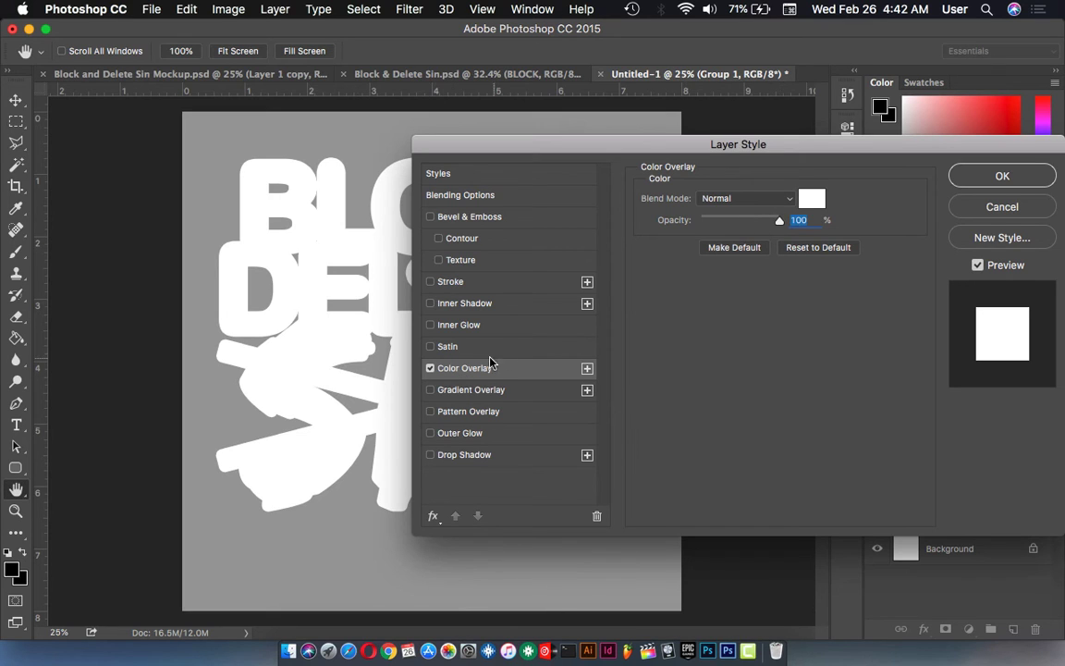
pyautogui.click(429, 368)
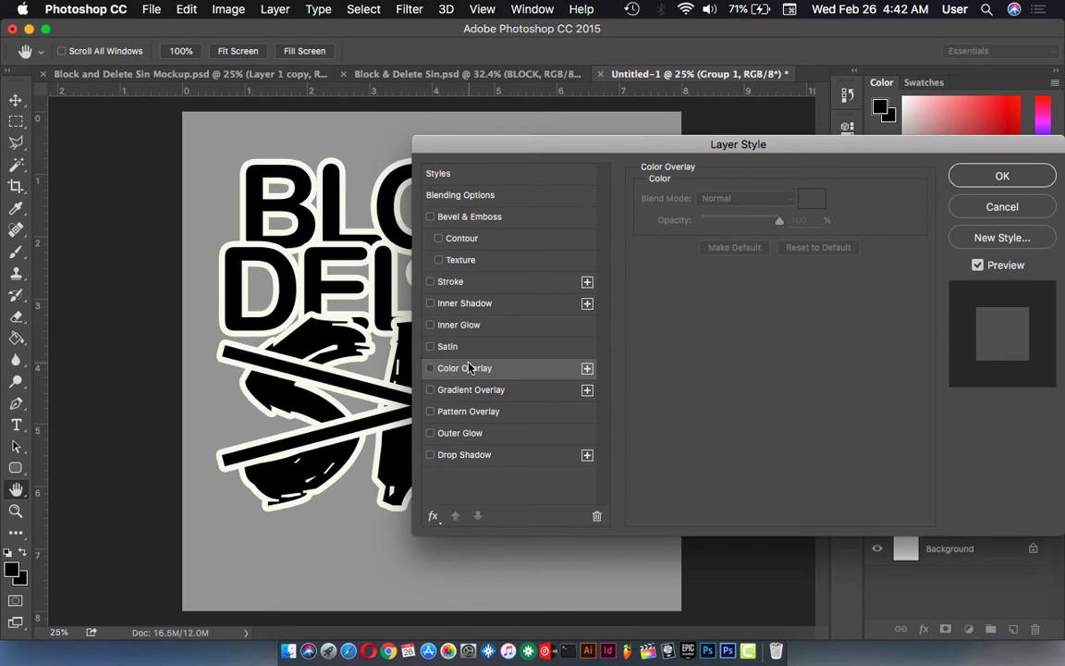
# Add a 43 px black (000000) outside stroke to Group 1 and apply it.
pyautogui.click(430, 281)
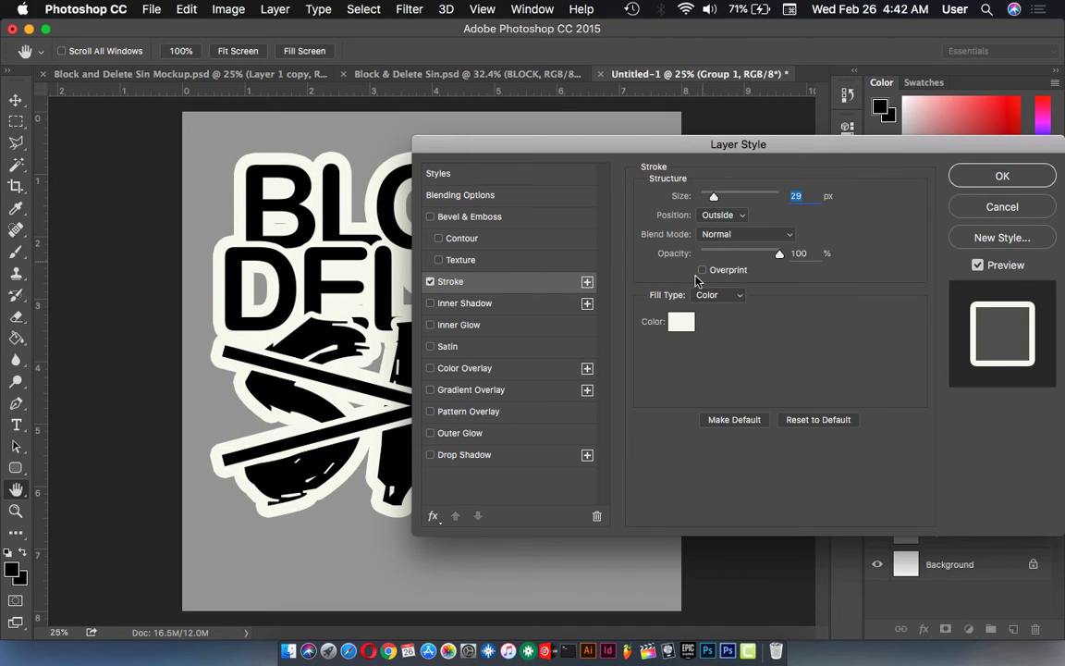
pyautogui.click(680, 324)
pyautogui.moveTo(685, 359); pyautogui.dragTo(533, 595)
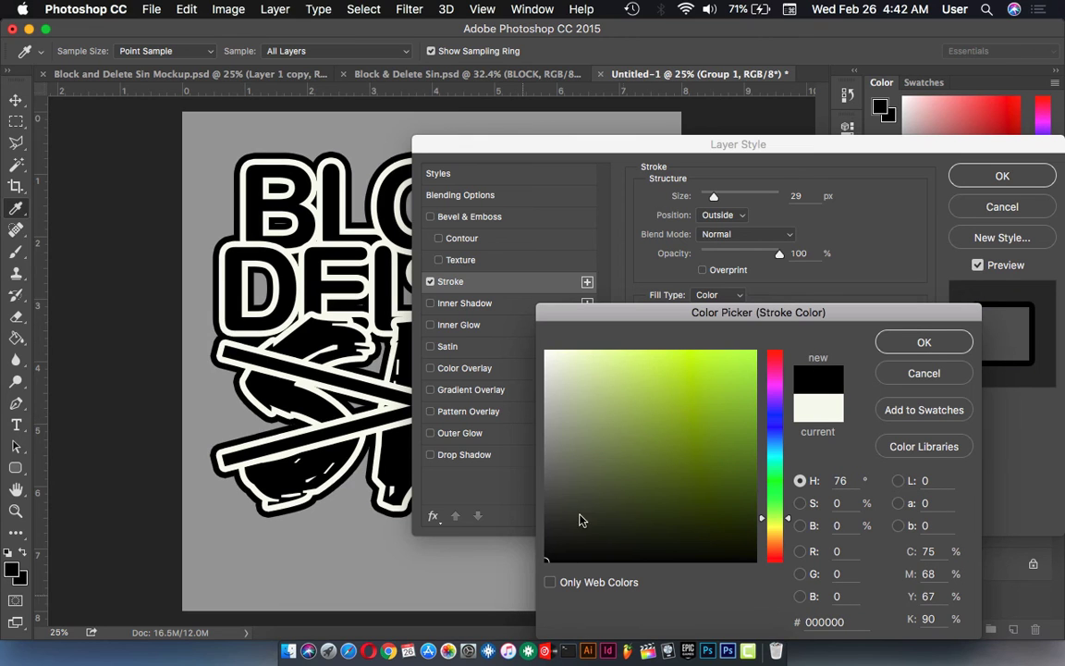
pyautogui.click(923, 342)
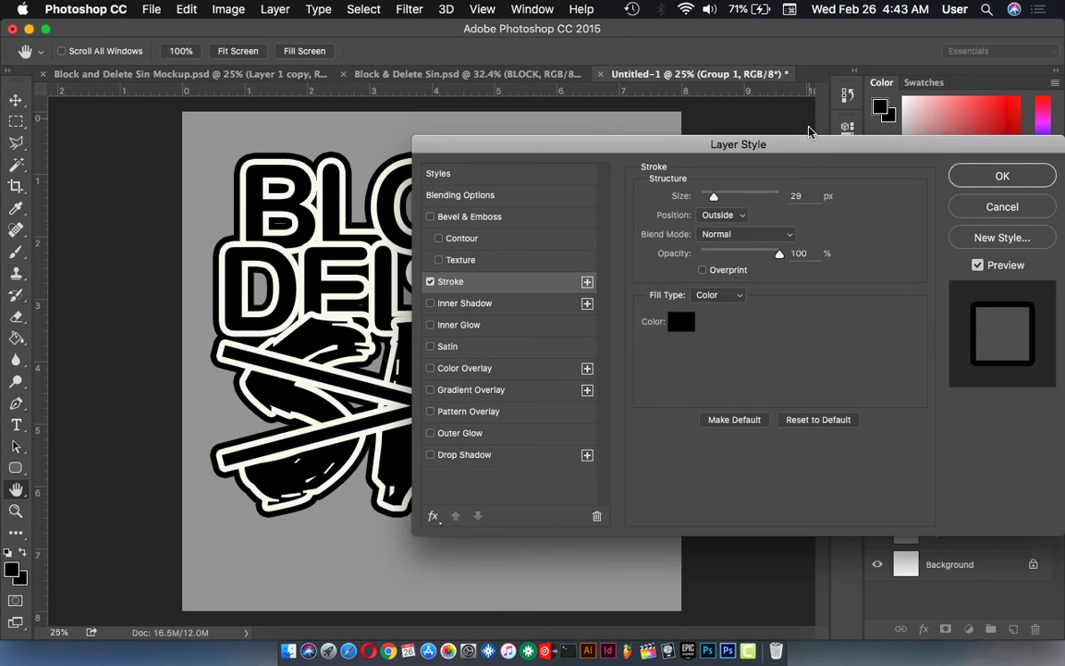
pyautogui.moveTo(728, 143)
pyautogui.mouseDown()
pyautogui.moveTo(632, 580)
pyautogui.moveTo(999, 273)
pyautogui.moveTo(514, 96)
pyautogui.moveTo(799, 191)
pyautogui.mouseUp()
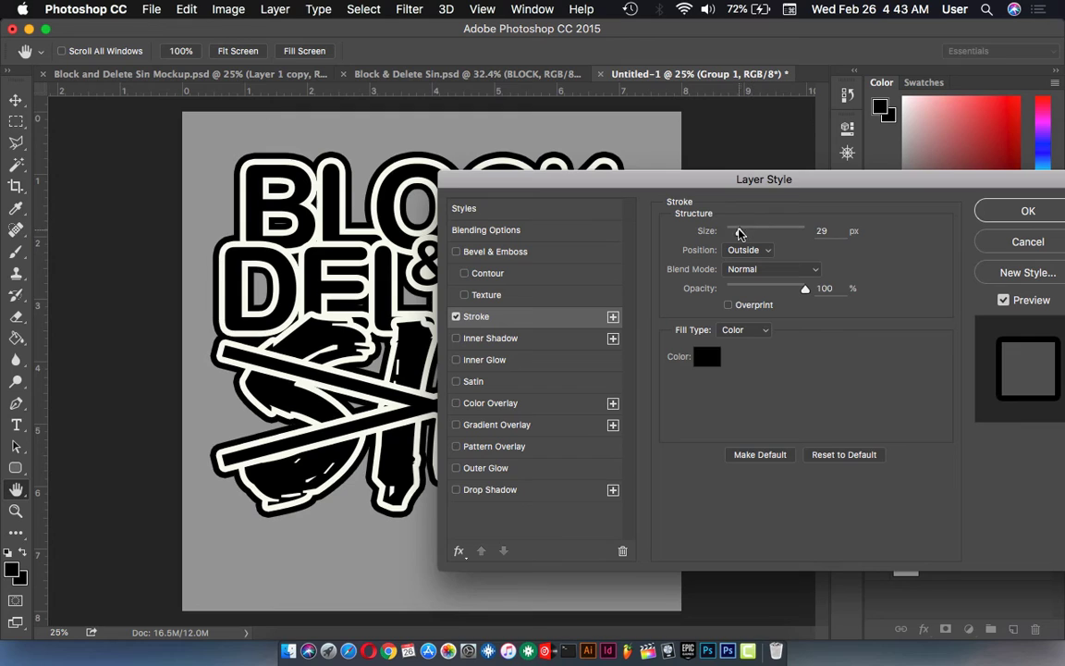
pyautogui.moveTo(739, 231); pyautogui.dragTo(744, 234)
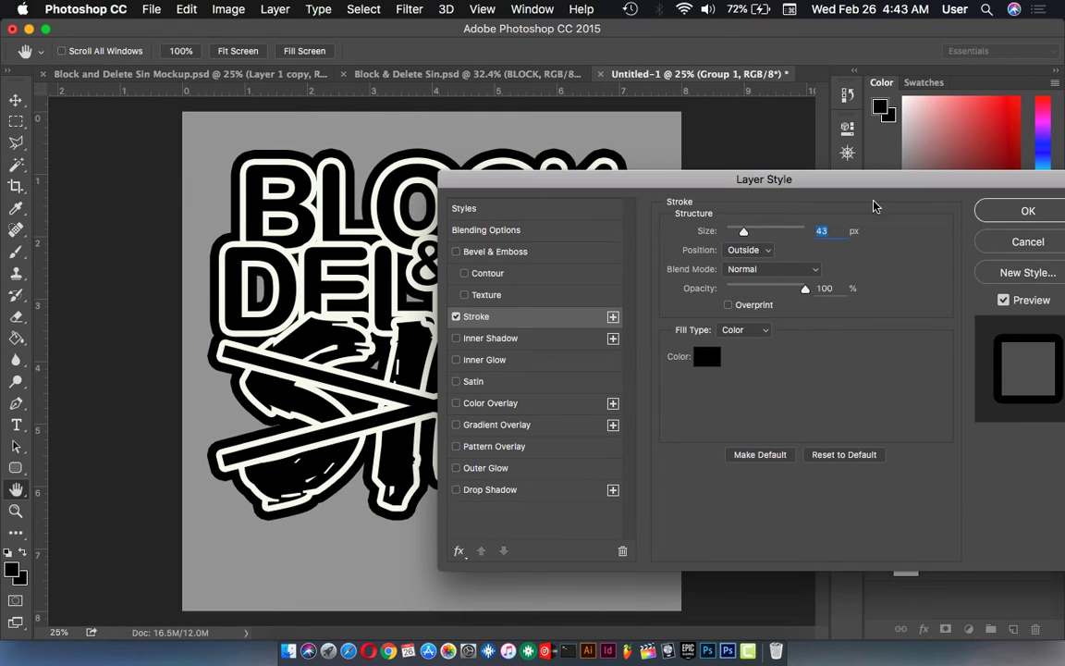
pyautogui.moveTo(905, 193); pyautogui.dragTo(701, 216)
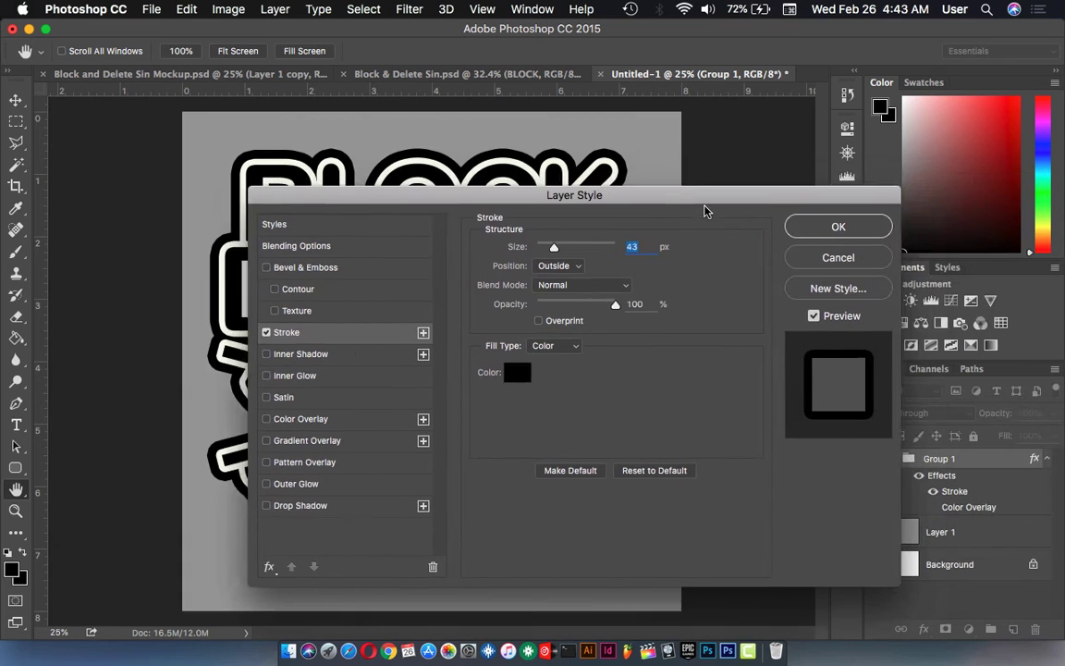
pyautogui.click(824, 234)
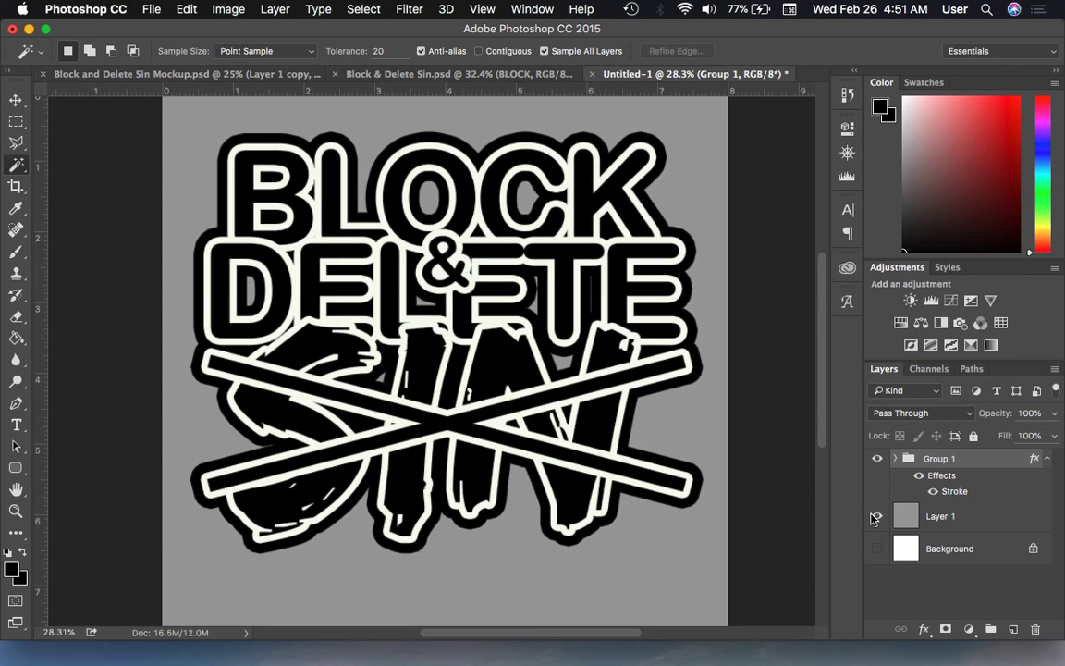
# Show grey Layer 1, duplicate Group 1 as Group 1 copy, and hide the original.
pyautogui.click(876, 515)
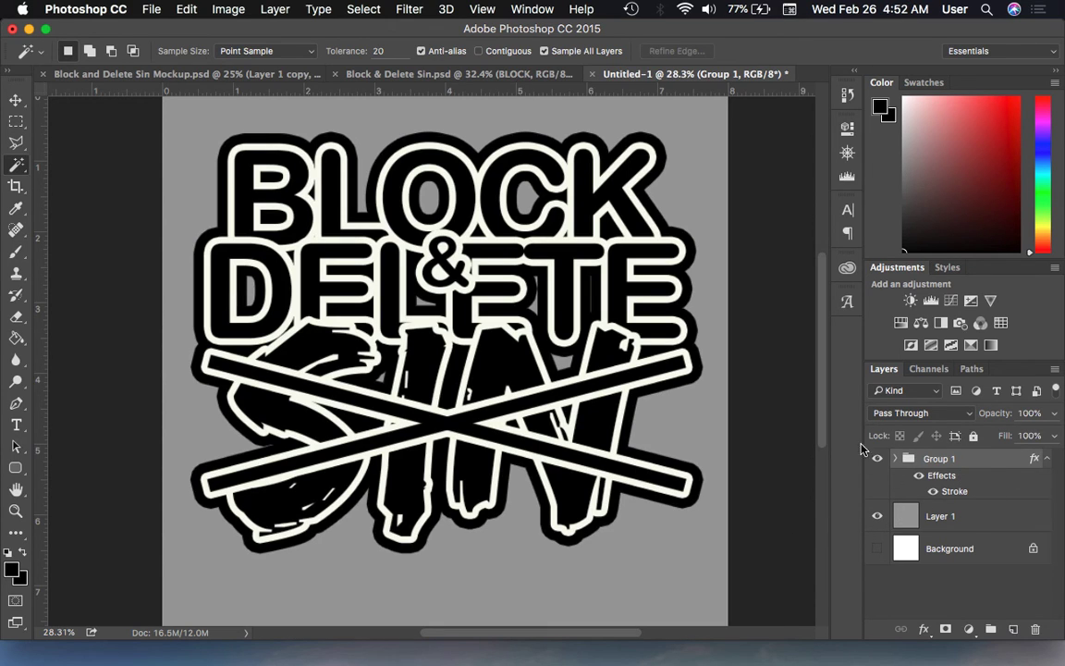
pyautogui.rightClick(975, 461)
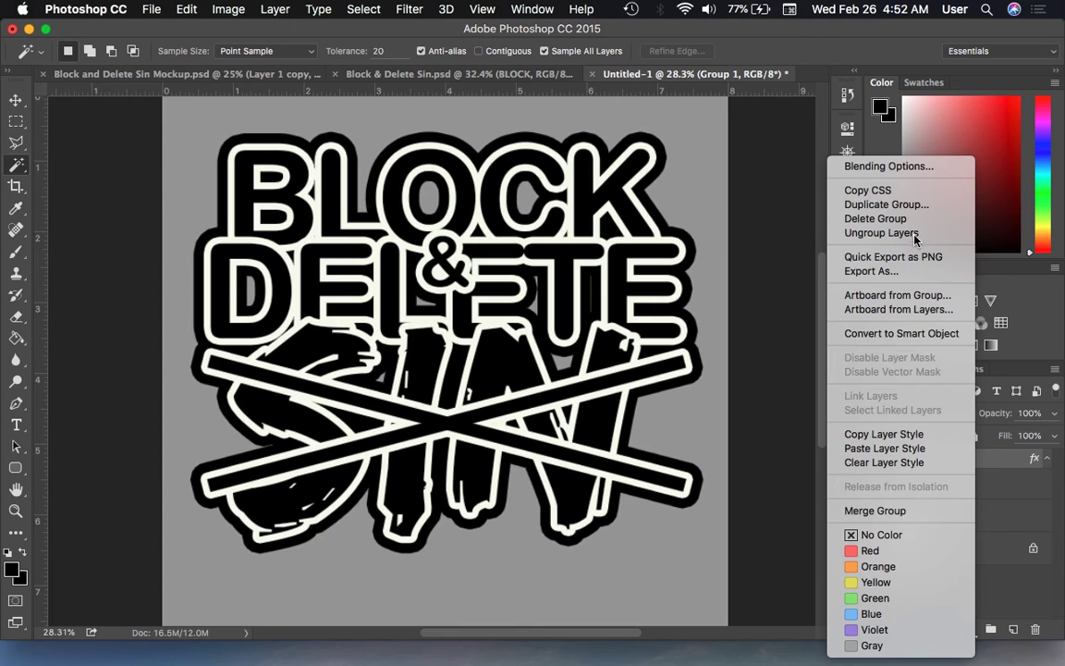
pyautogui.click(896, 205)
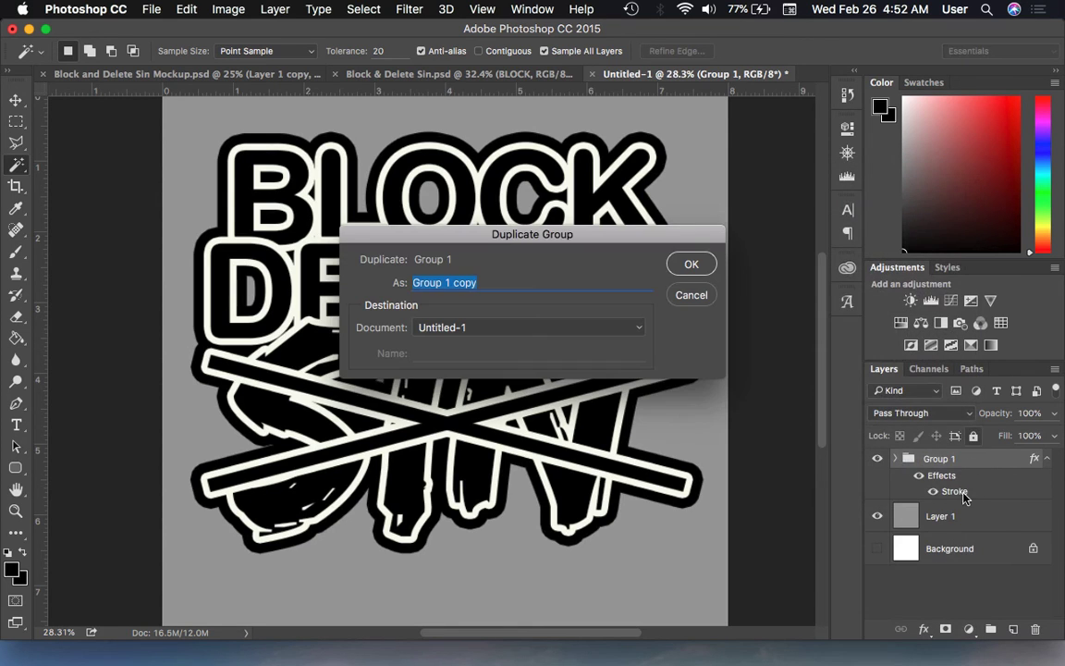
pyautogui.click(693, 266)
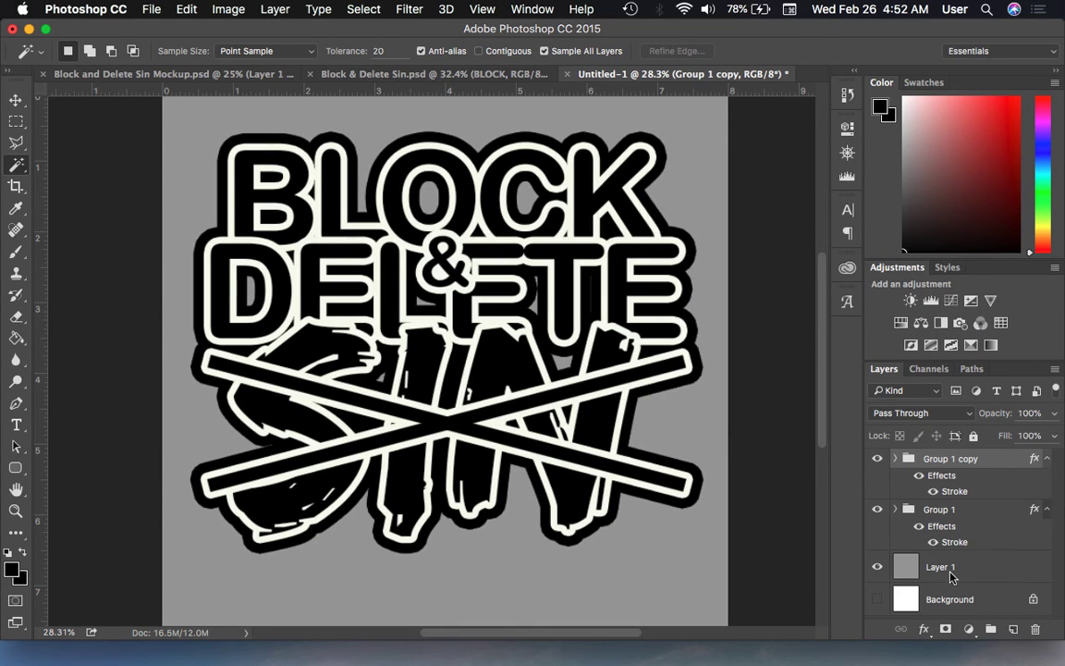
pyautogui.click(877, 510)
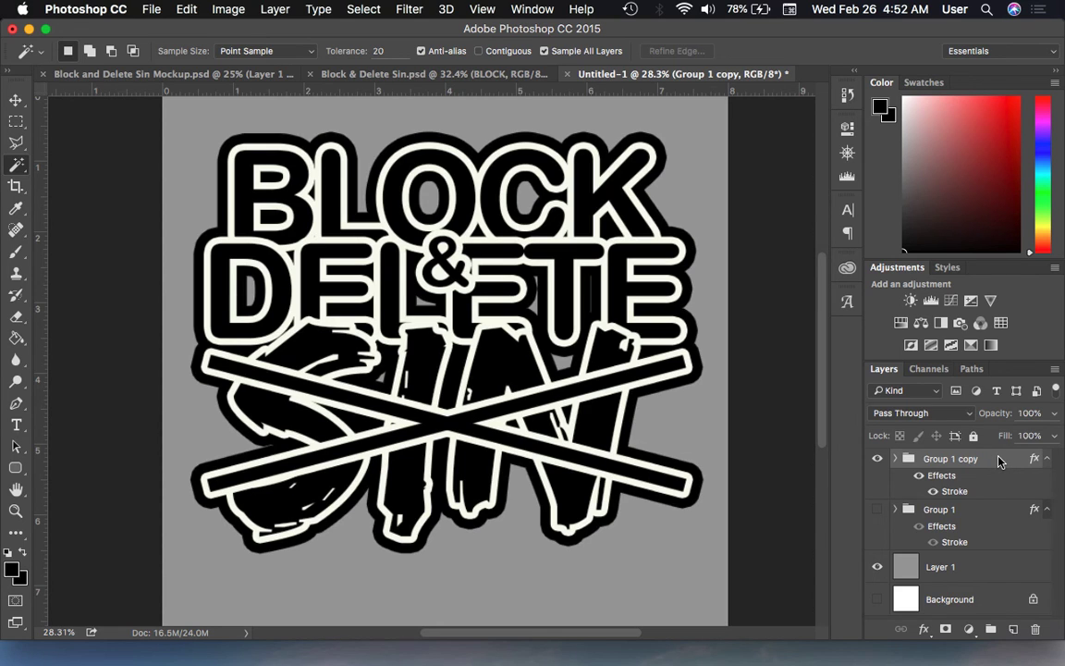
# Convert Group 1 copy to a Smart Object, then rasterize it into a pixel layer.
pyautogui.rightClick(998, 461)
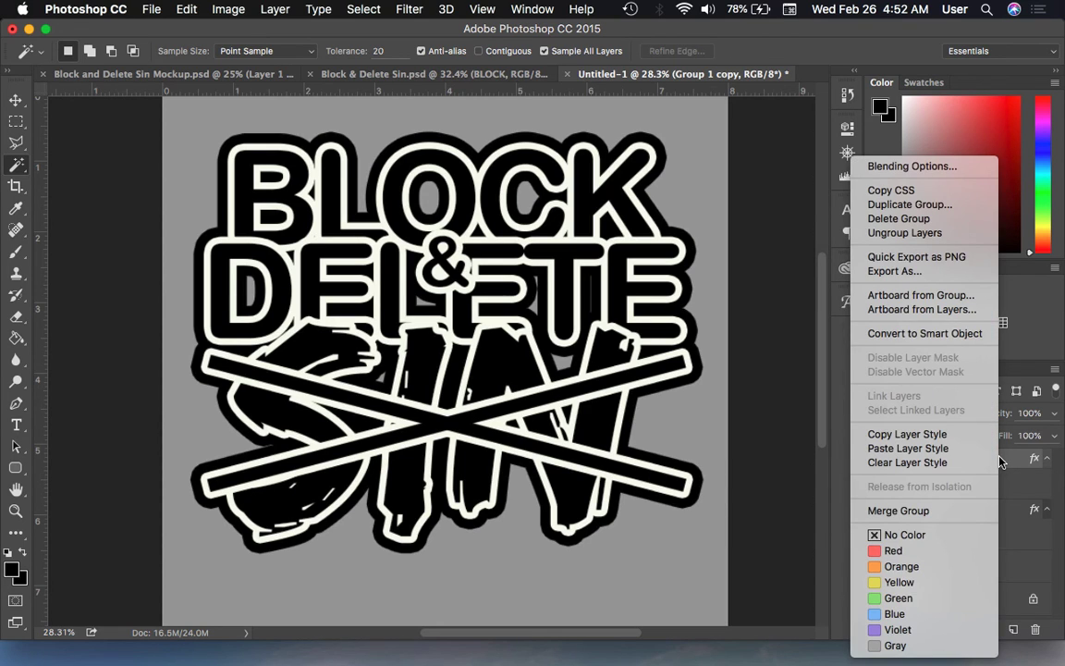
pyautogui.click(905, 334)
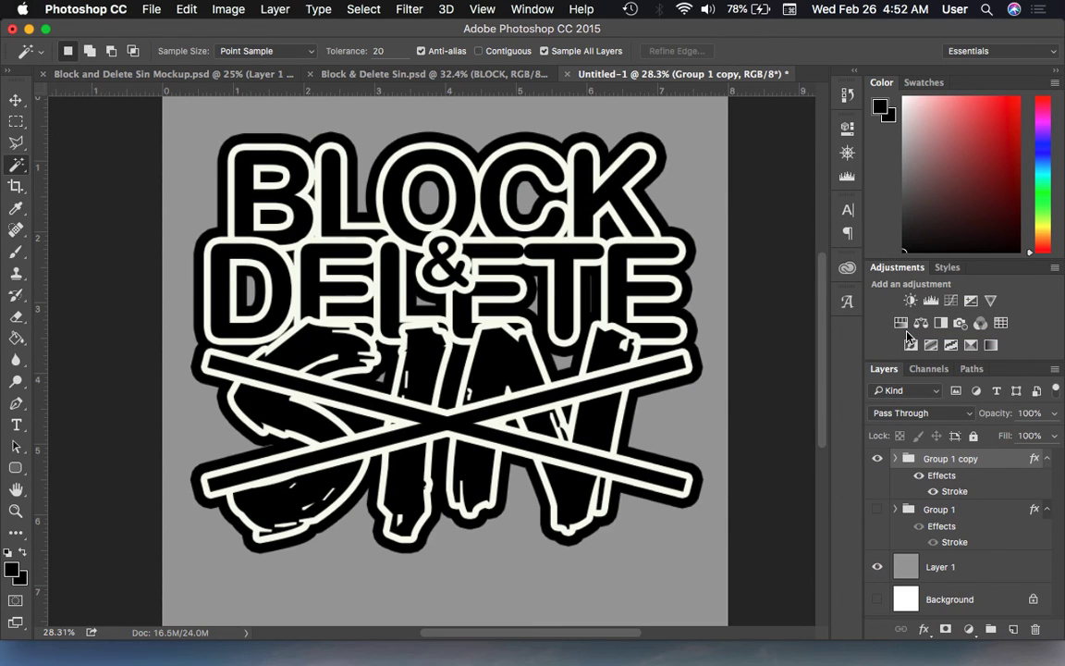
pyautogui.rightClick(1003, 468)
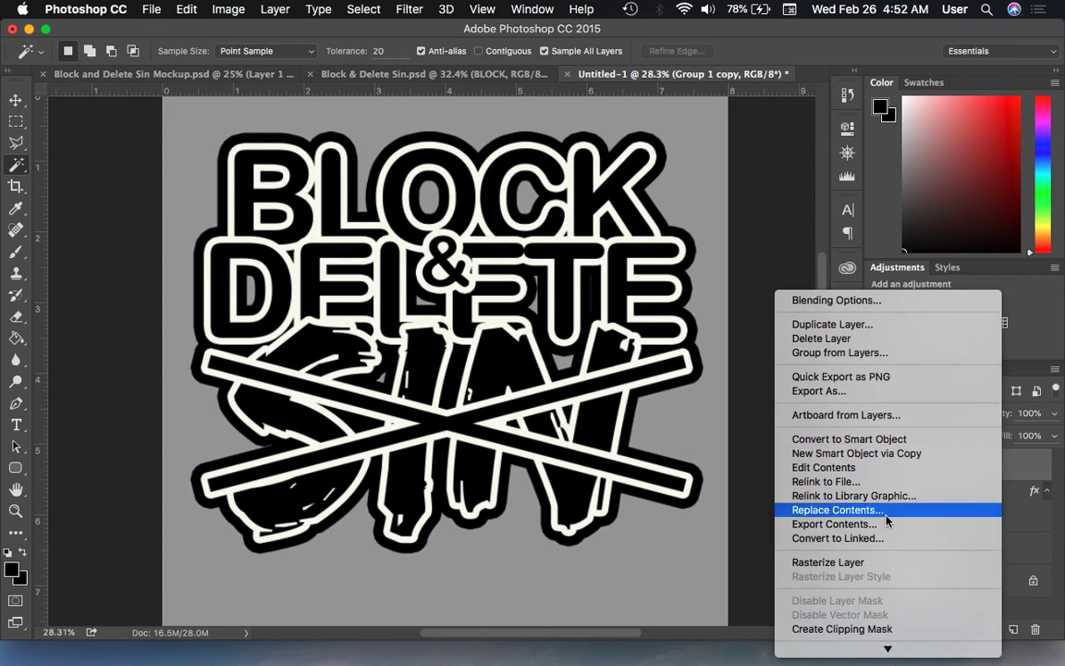
pyautogui.click(853, 564)
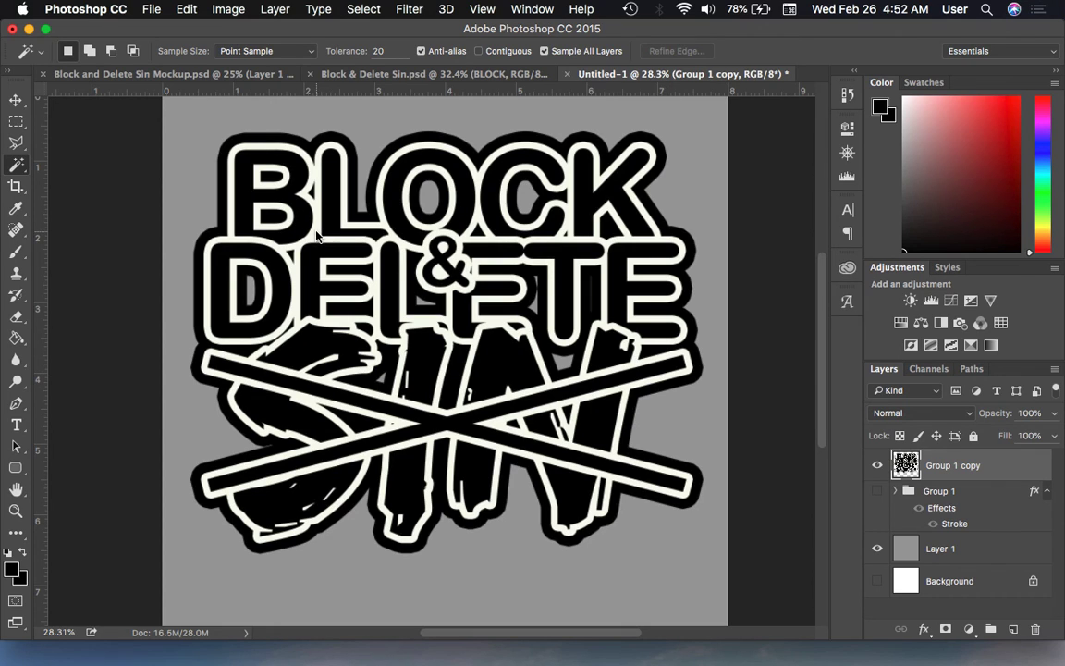
# With Magic Wand (Contiguous and Sample All Layers off), delete all white outline areas, then deselect.
pyautogui.scroll(6, 316, 236)
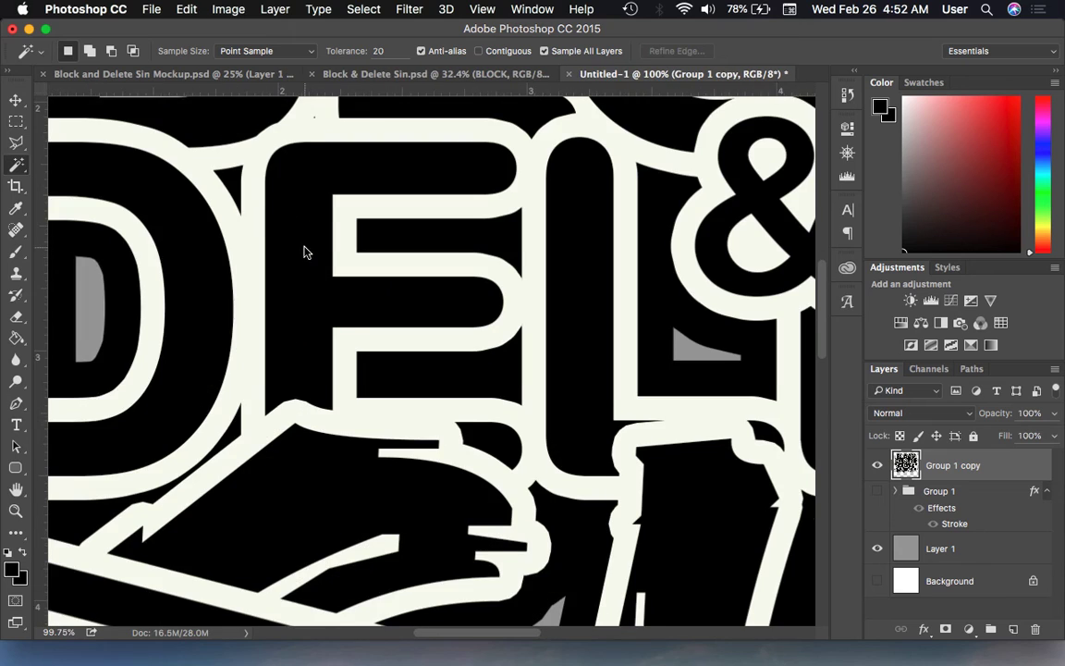
pyautogui.scroll(1, 277, 257)
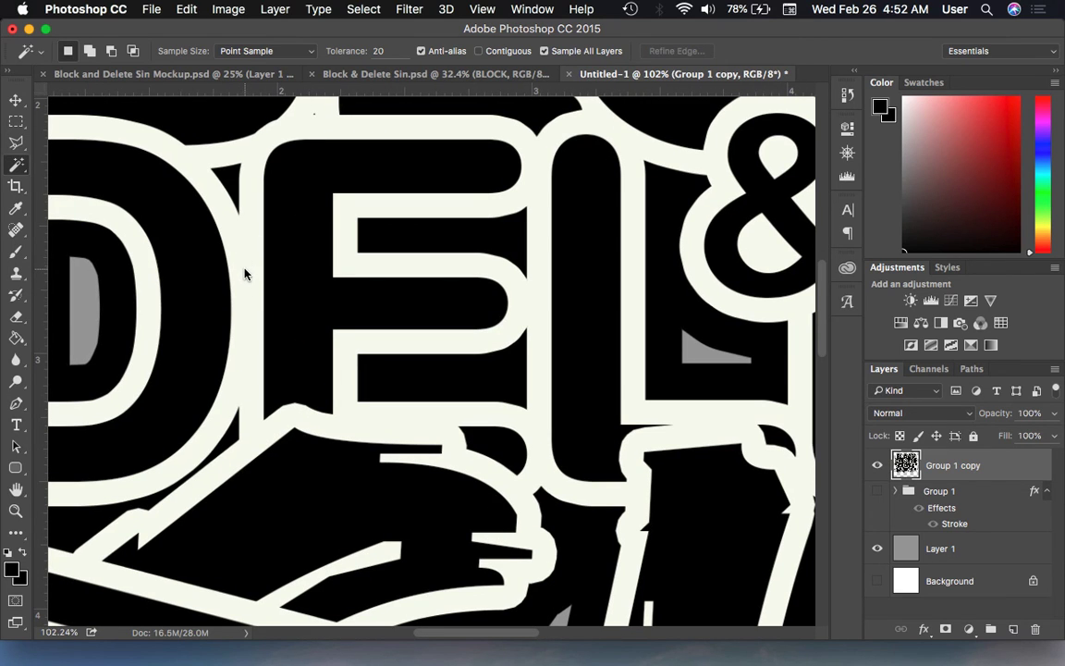
pyautogui.click(478, 51)
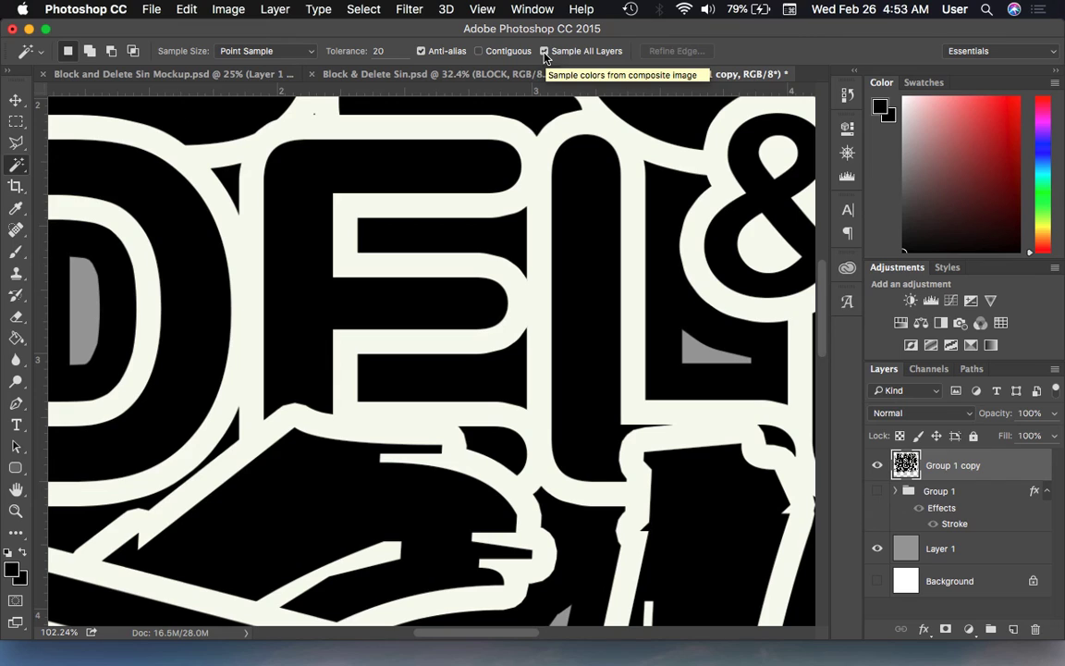
pyautogui.click(545, 53)
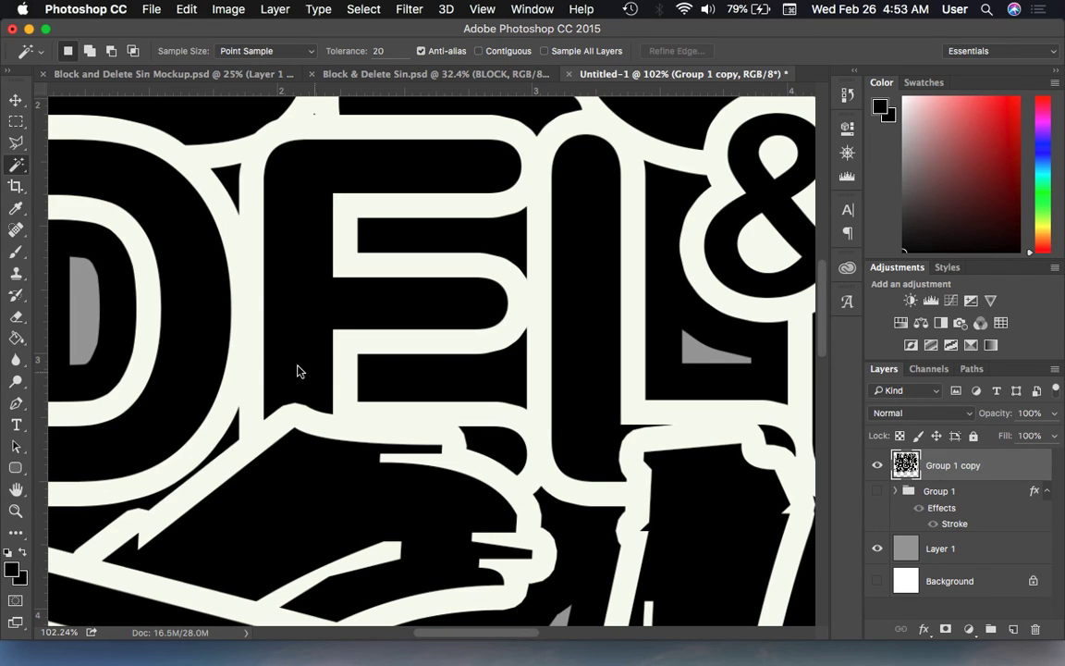
pyautogui.click(254, 326)
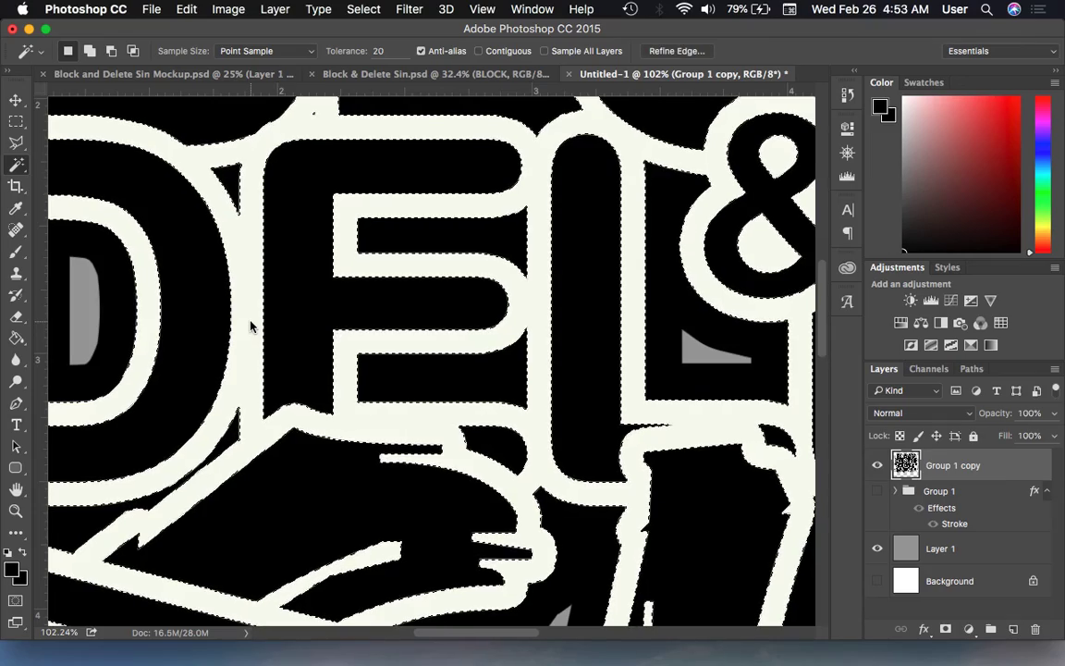
pyautogui.scroll(-5, 253, 327)
pyautogui.scroll(-5, 361, 435)
pyautogui.scroll(-5, 361, 435)
pyautogui.scroll(5, 295, 345)
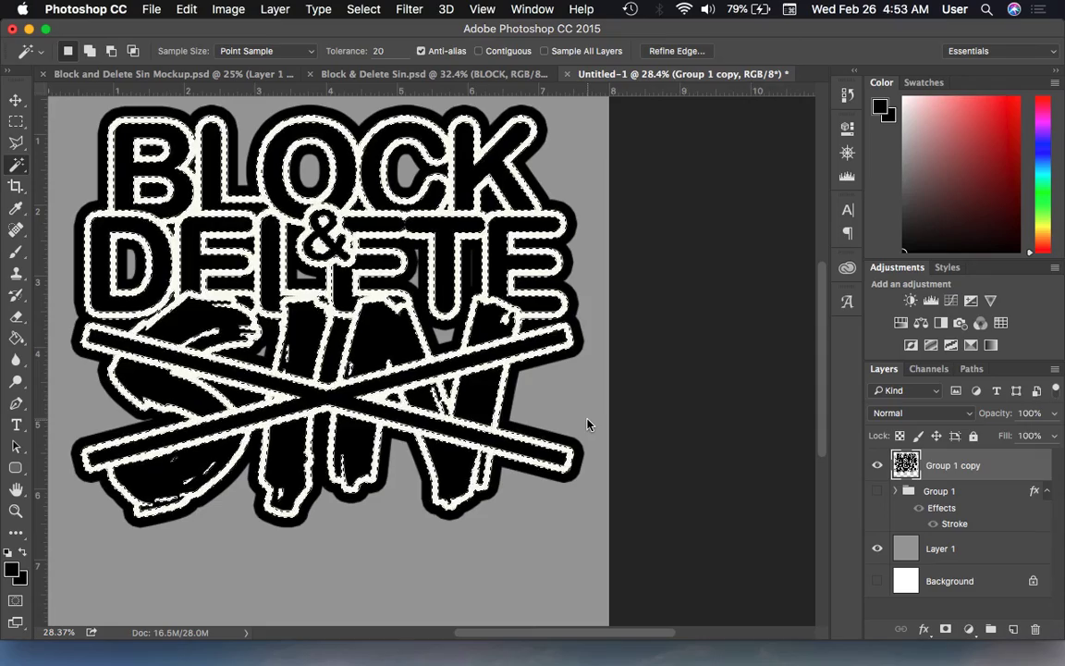
pyautogui.press('Delete')
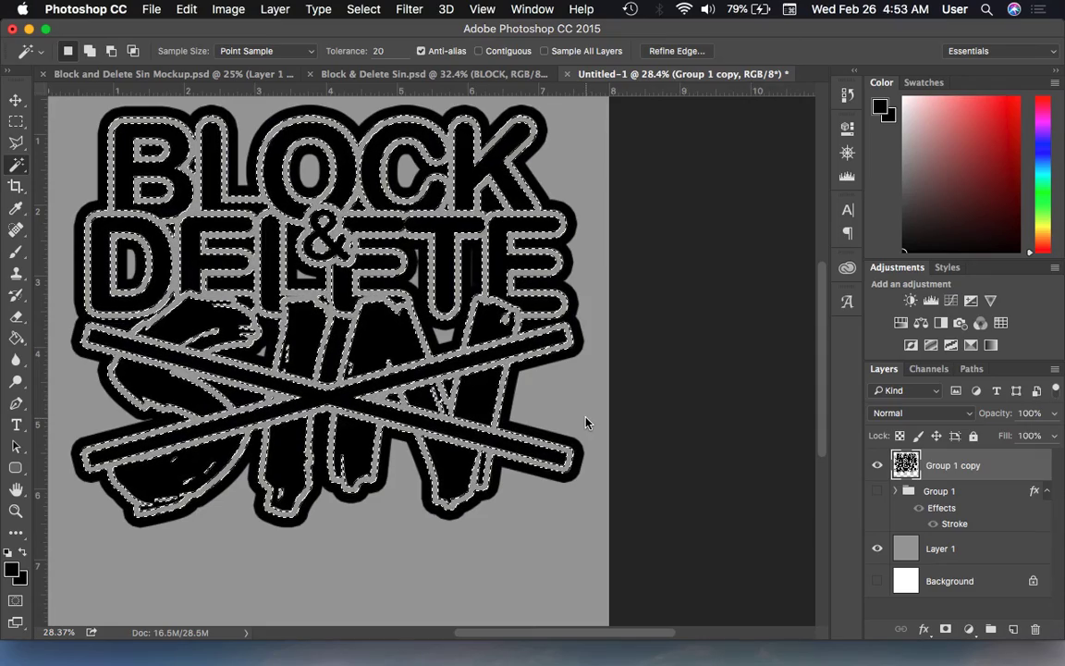
pyautogui.hotkey('ctrl', 'd')
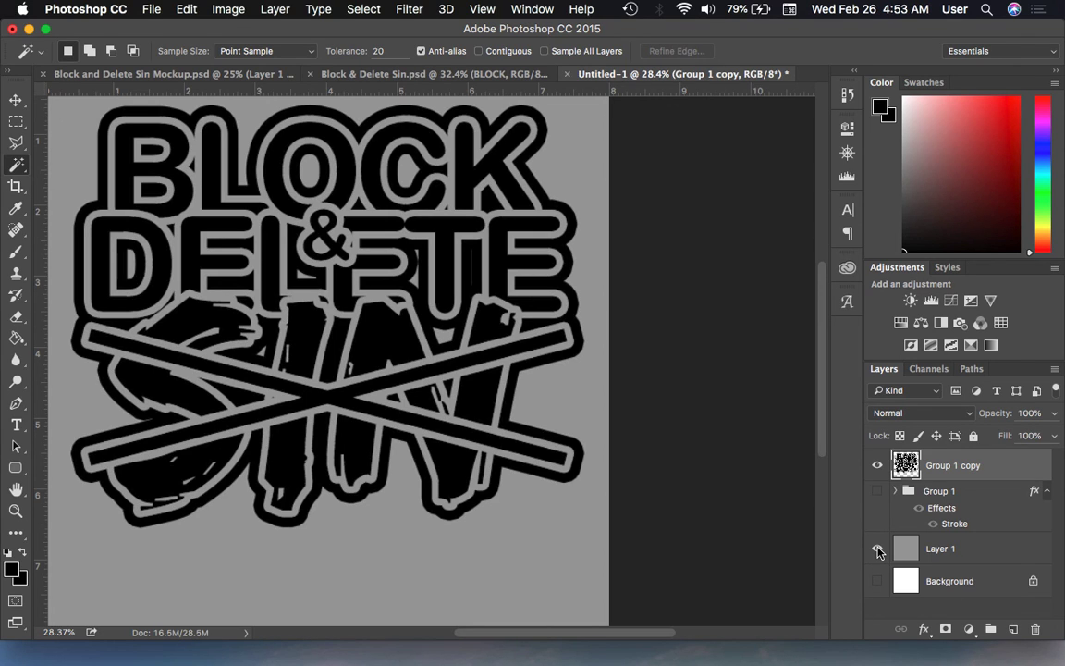
# Turn off grey Layer 1's visibility so the cut-out logo shows on transparency.
pyautogui.scroll(-1, 148, 416)
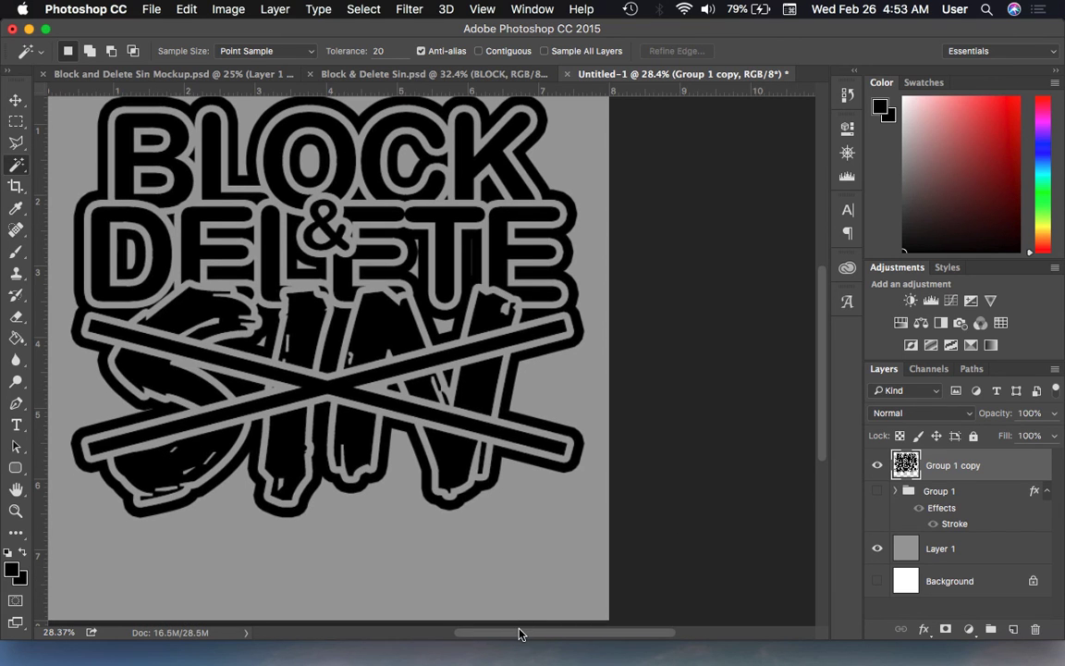
pyautogui.moveTo(518, 633); pyautogui.dragTo(490, 633)
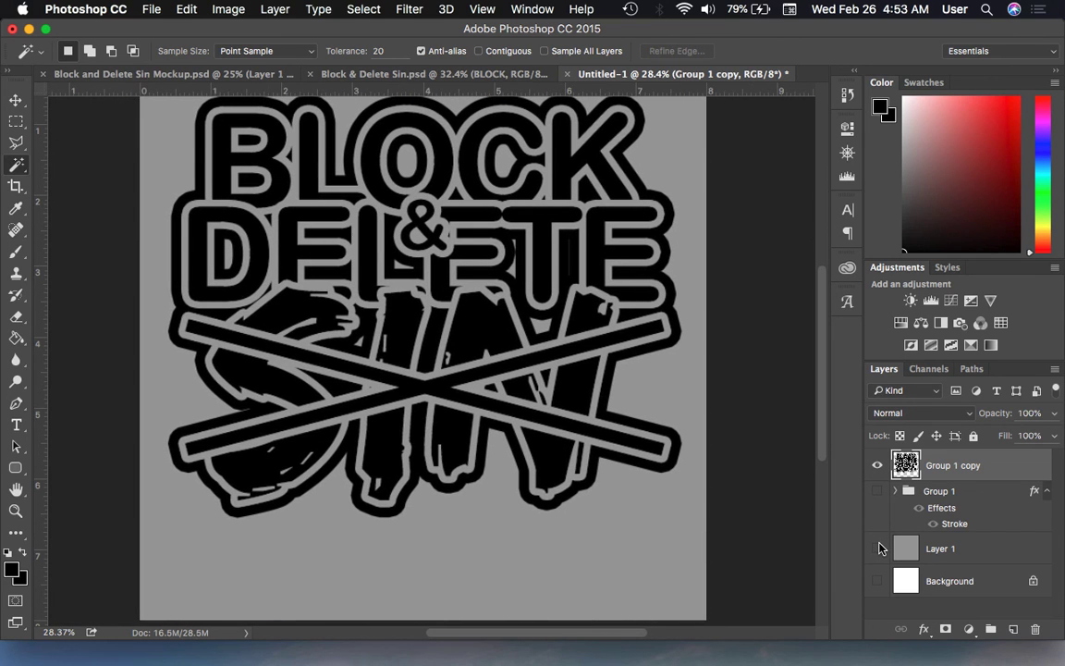
pyautogui.click(877, 548)
pyautogui.scroll(3, 511, 370)
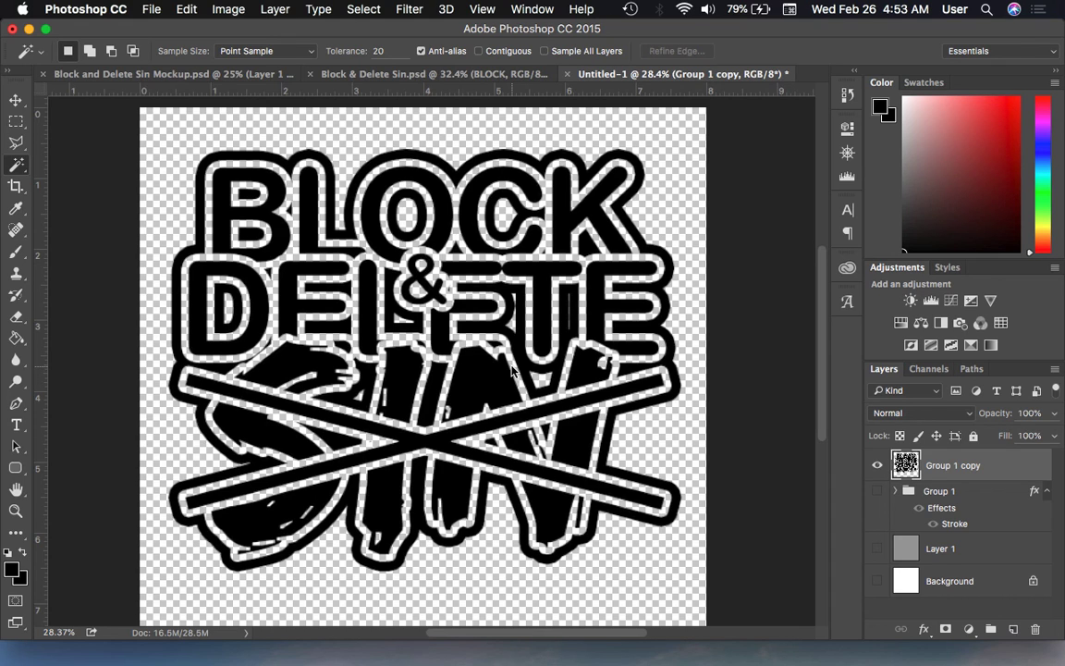
pyautogui.click(153, 10)
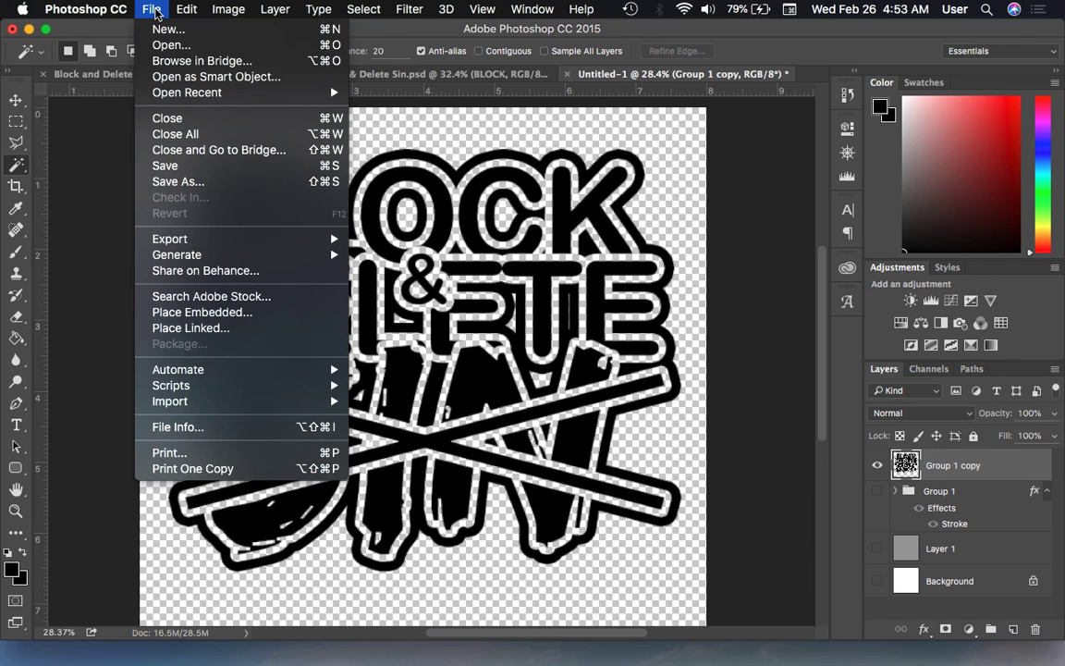
pyautogui.click(176, 165)
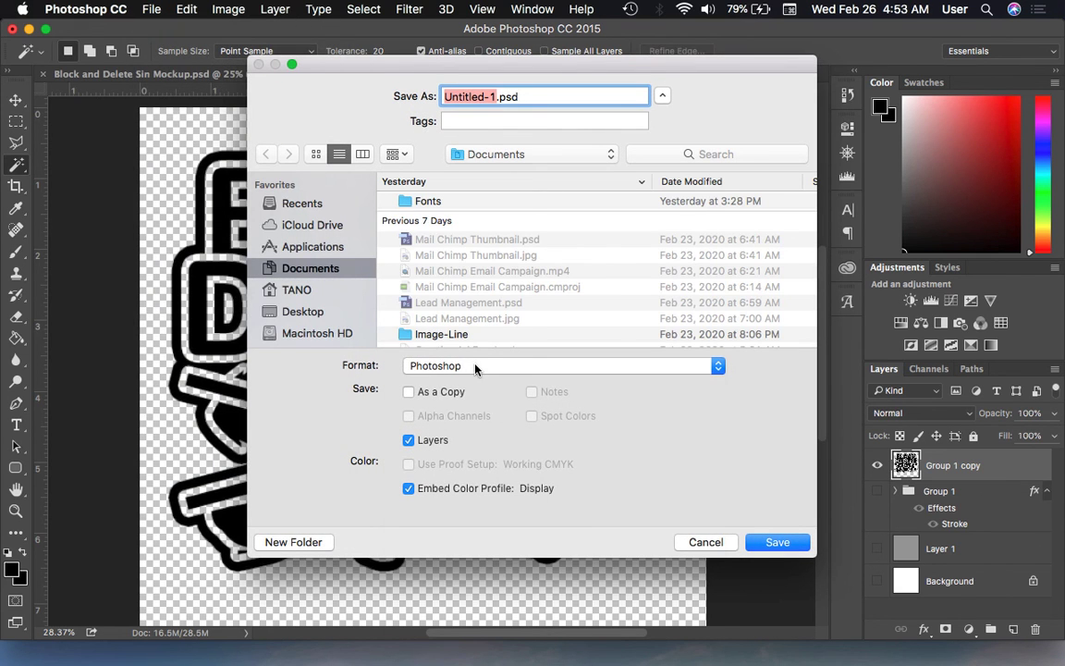
pyautogui.click(474, 366)
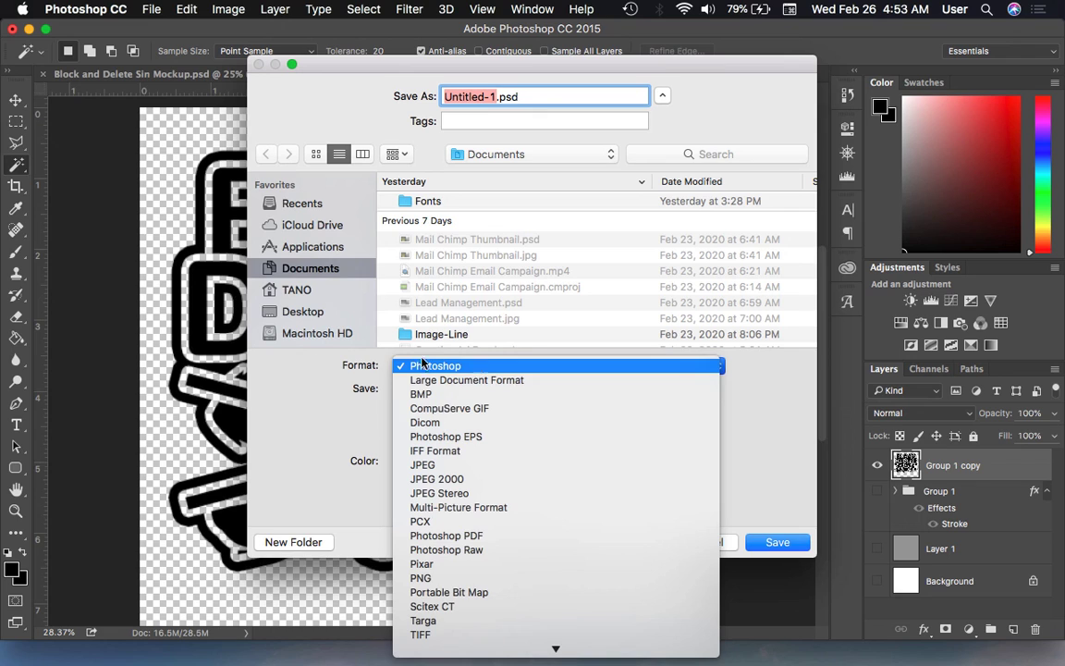
pyautogui.click(442, 578)
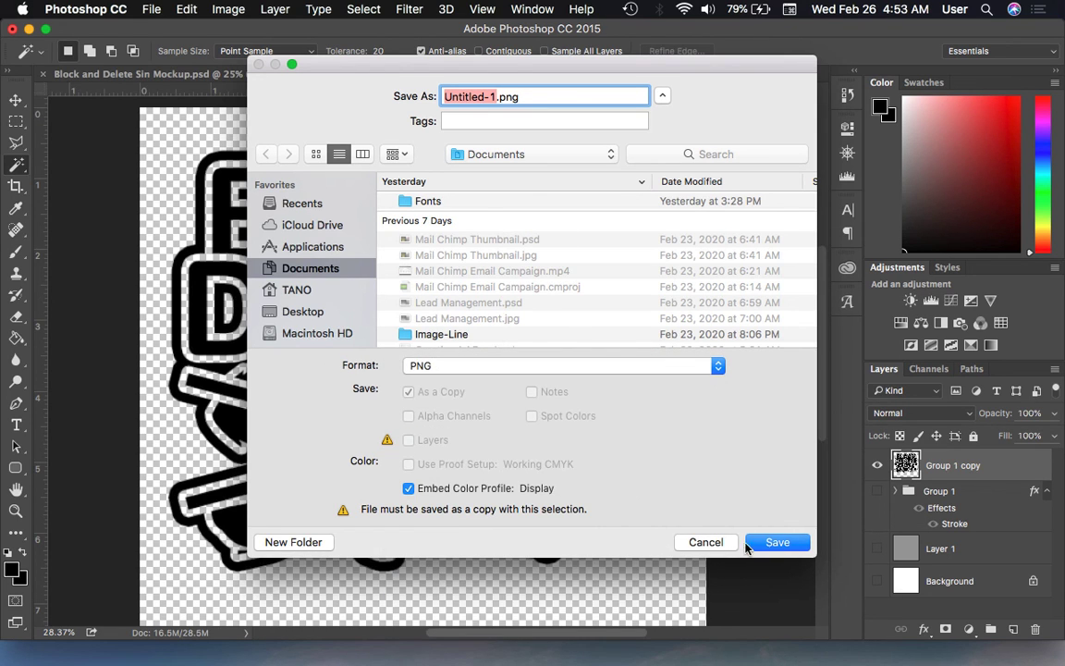
pyautogui.click(706, 543)
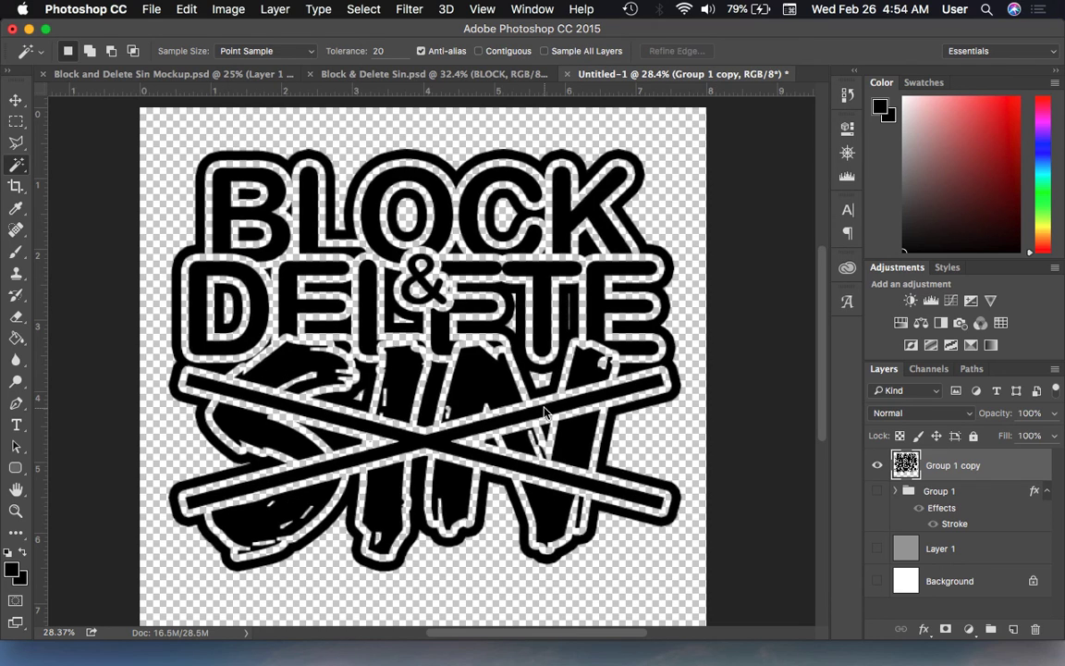